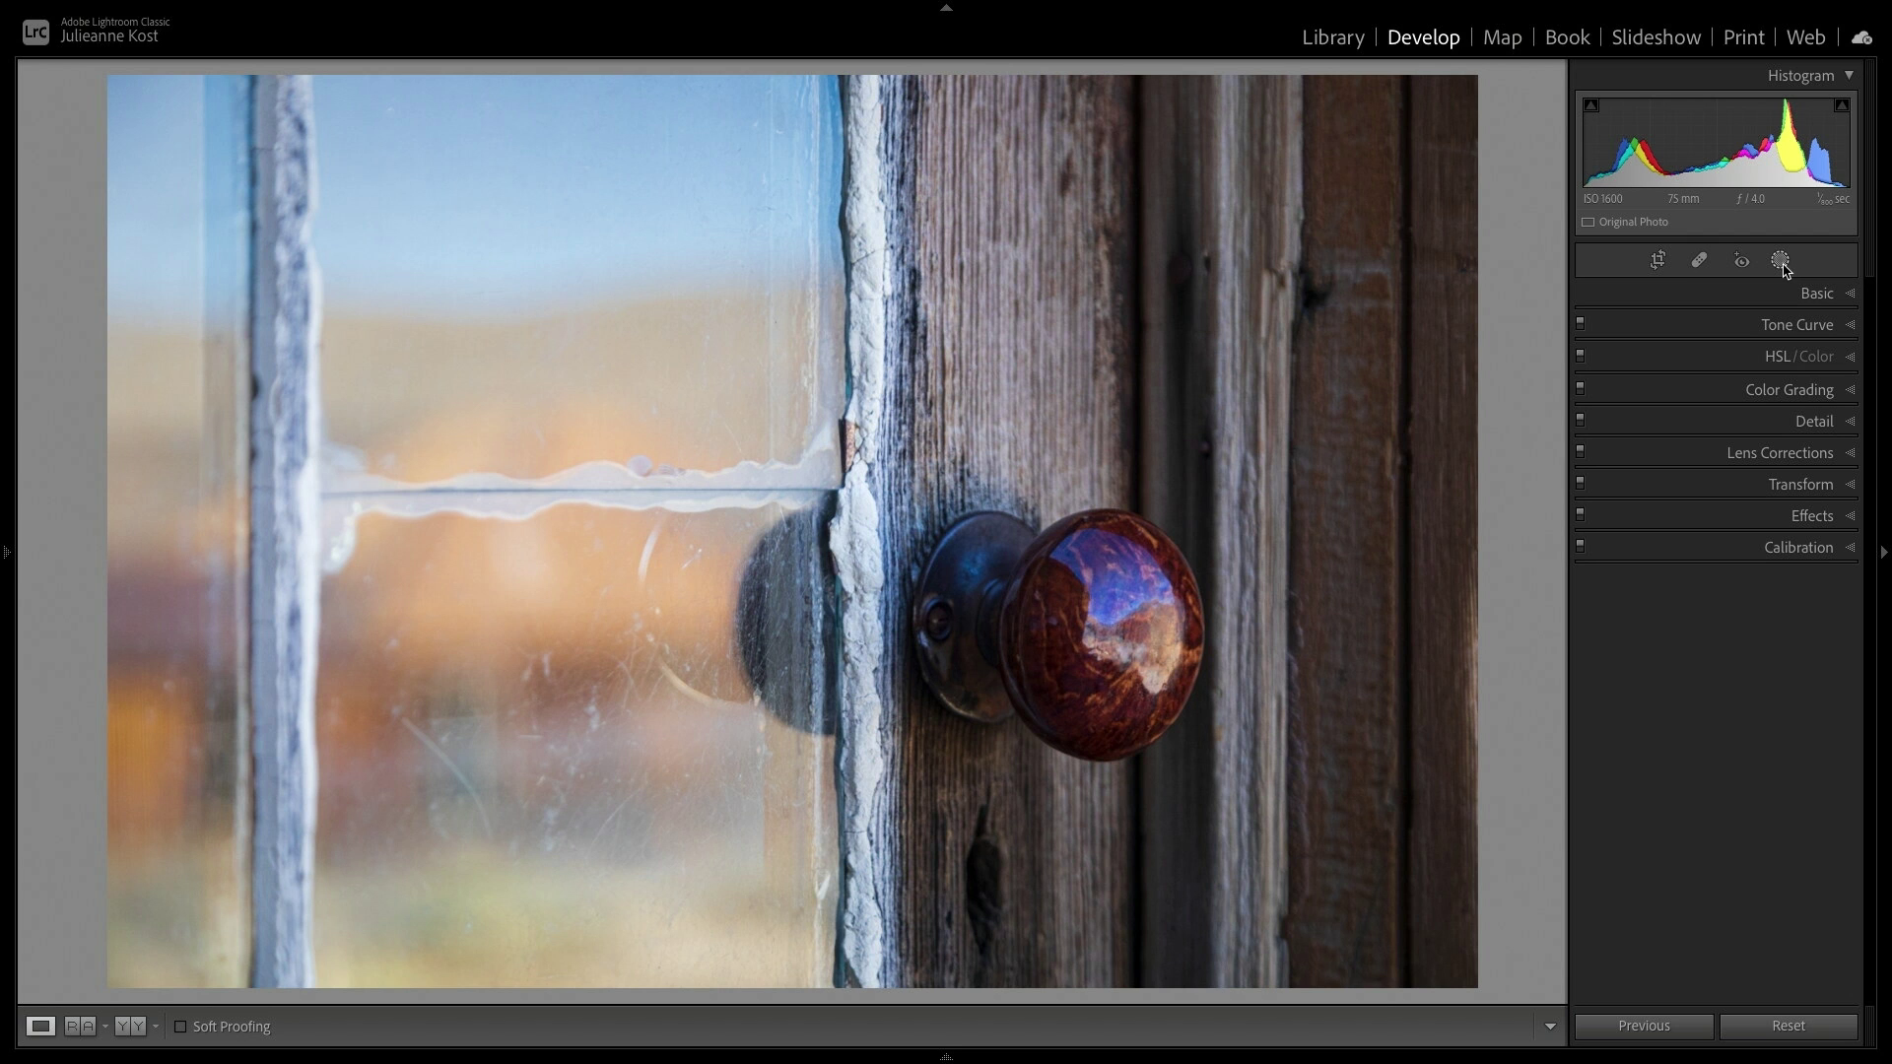
- Open the Masking panel's Add New Mask options for the door-knob photo
click(1780, 261)
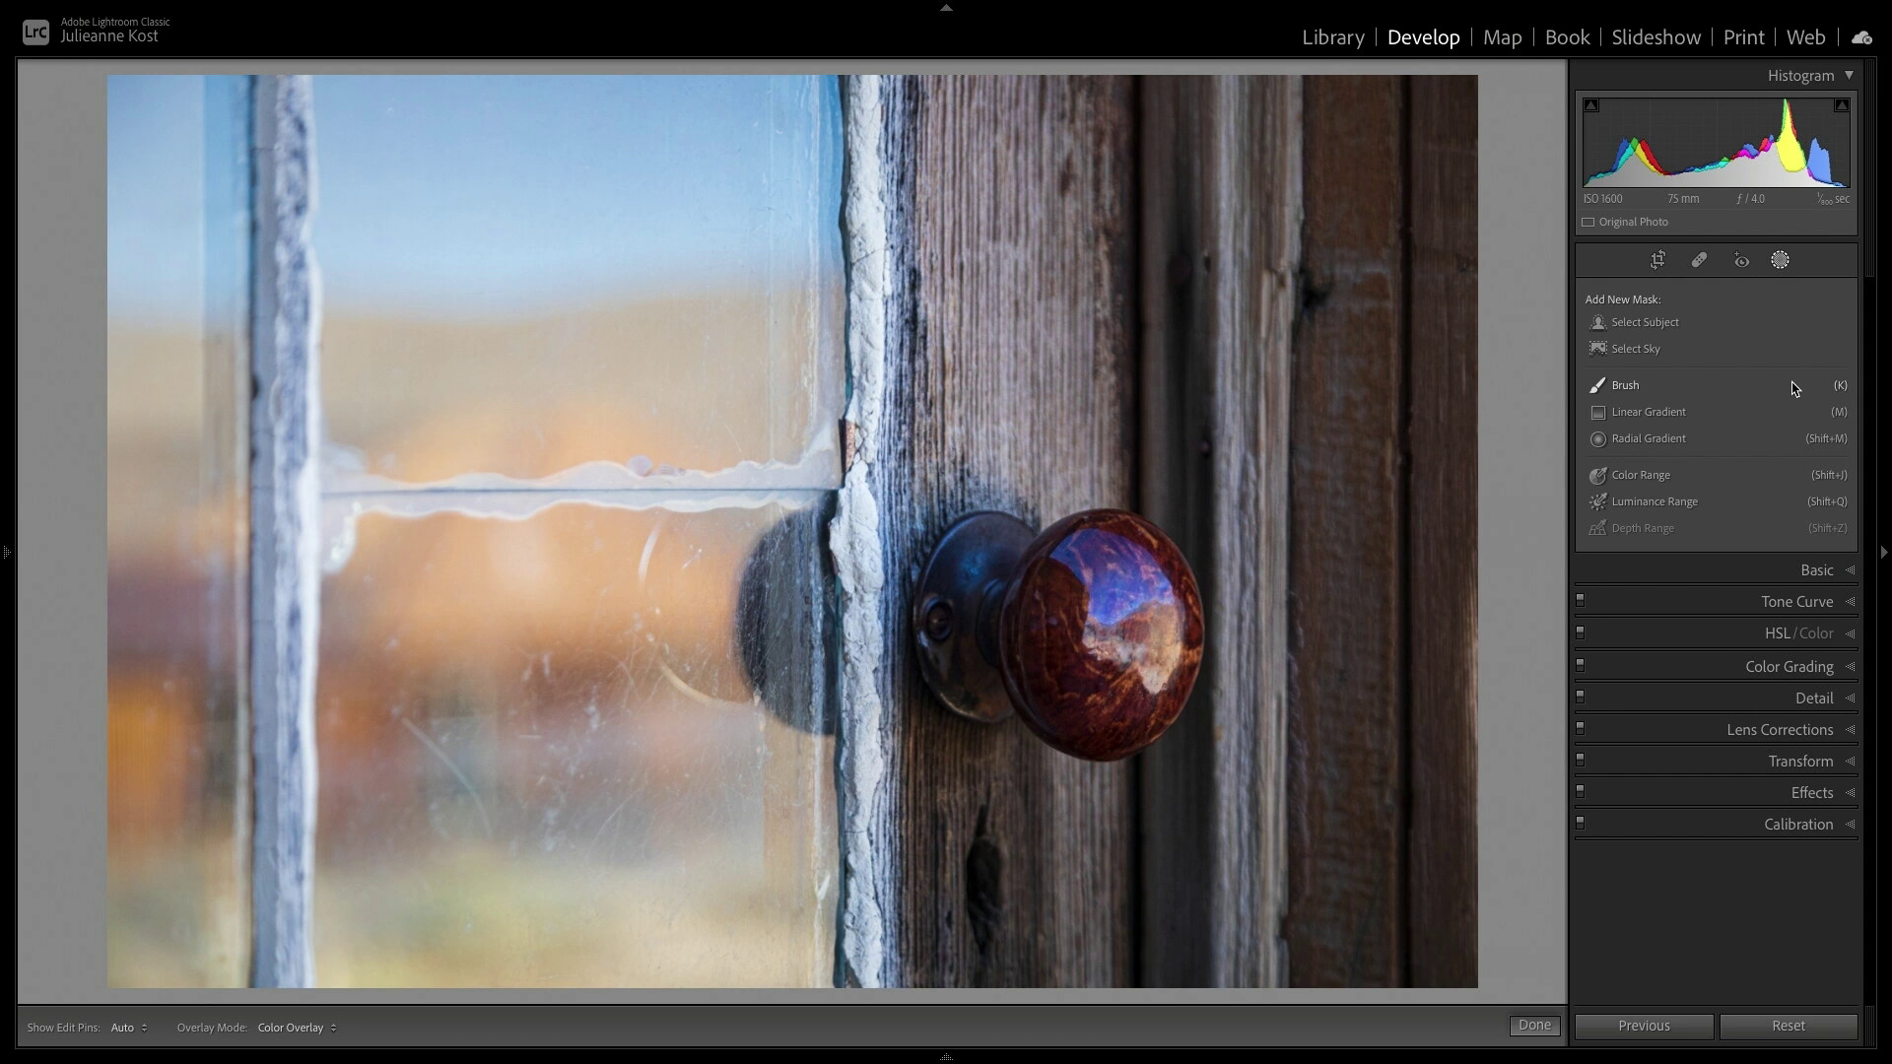
- Start a brush mask and set the brush size to 7.0 with adjusted flow
click(1640, 387)
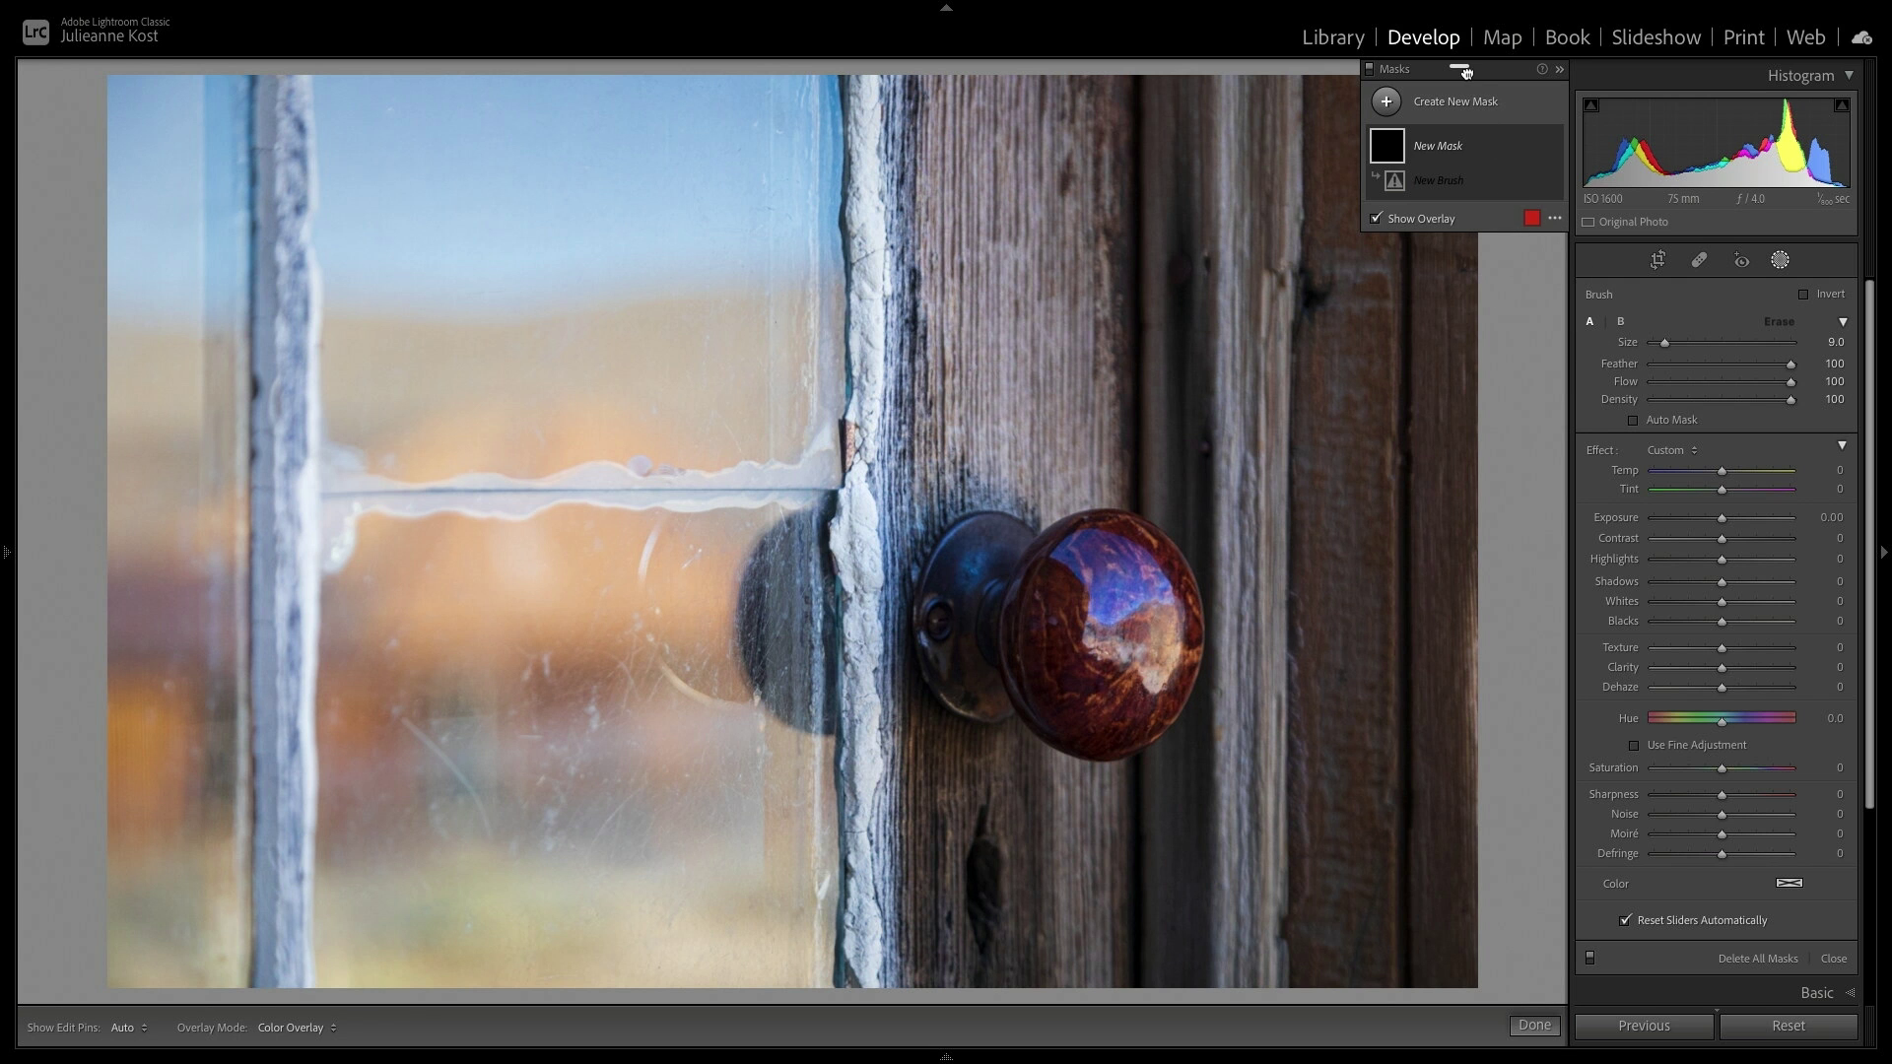
mouse_move(1465, 72)
mouse_down()
mouse_move(1192, 97)
mouse_move(876, 174)
mouse_move(737, 473)
mouse_move(1466, 49)
mouse_move(1530, 178)
mouse_move(1665, 266)
mouse_move(1567, 225)
mouse_move(1442, 111)
mouse_up()
drag(1664, 344, 1670, 352)
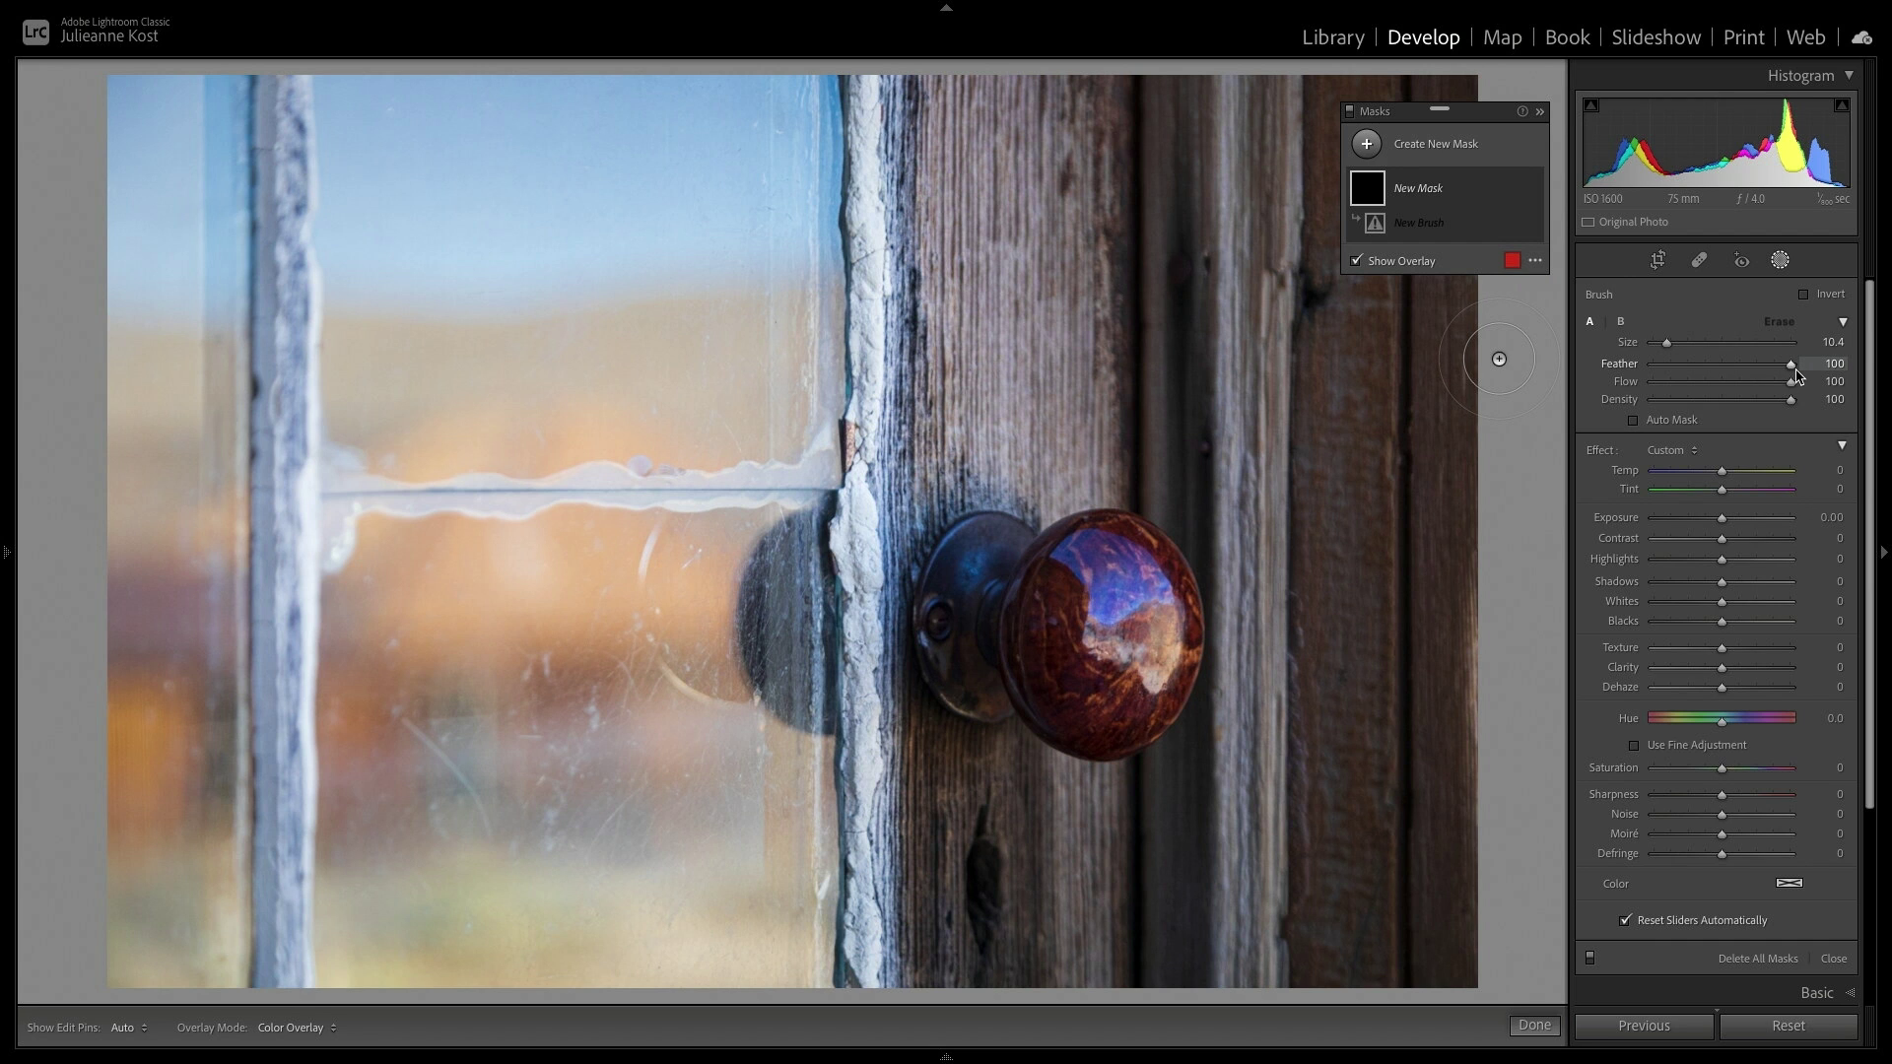
mouse_move(1791, 387)
mouse_down()
mouse_move(1751, 387)
mouse_move(1808, 384)
mouse_up()
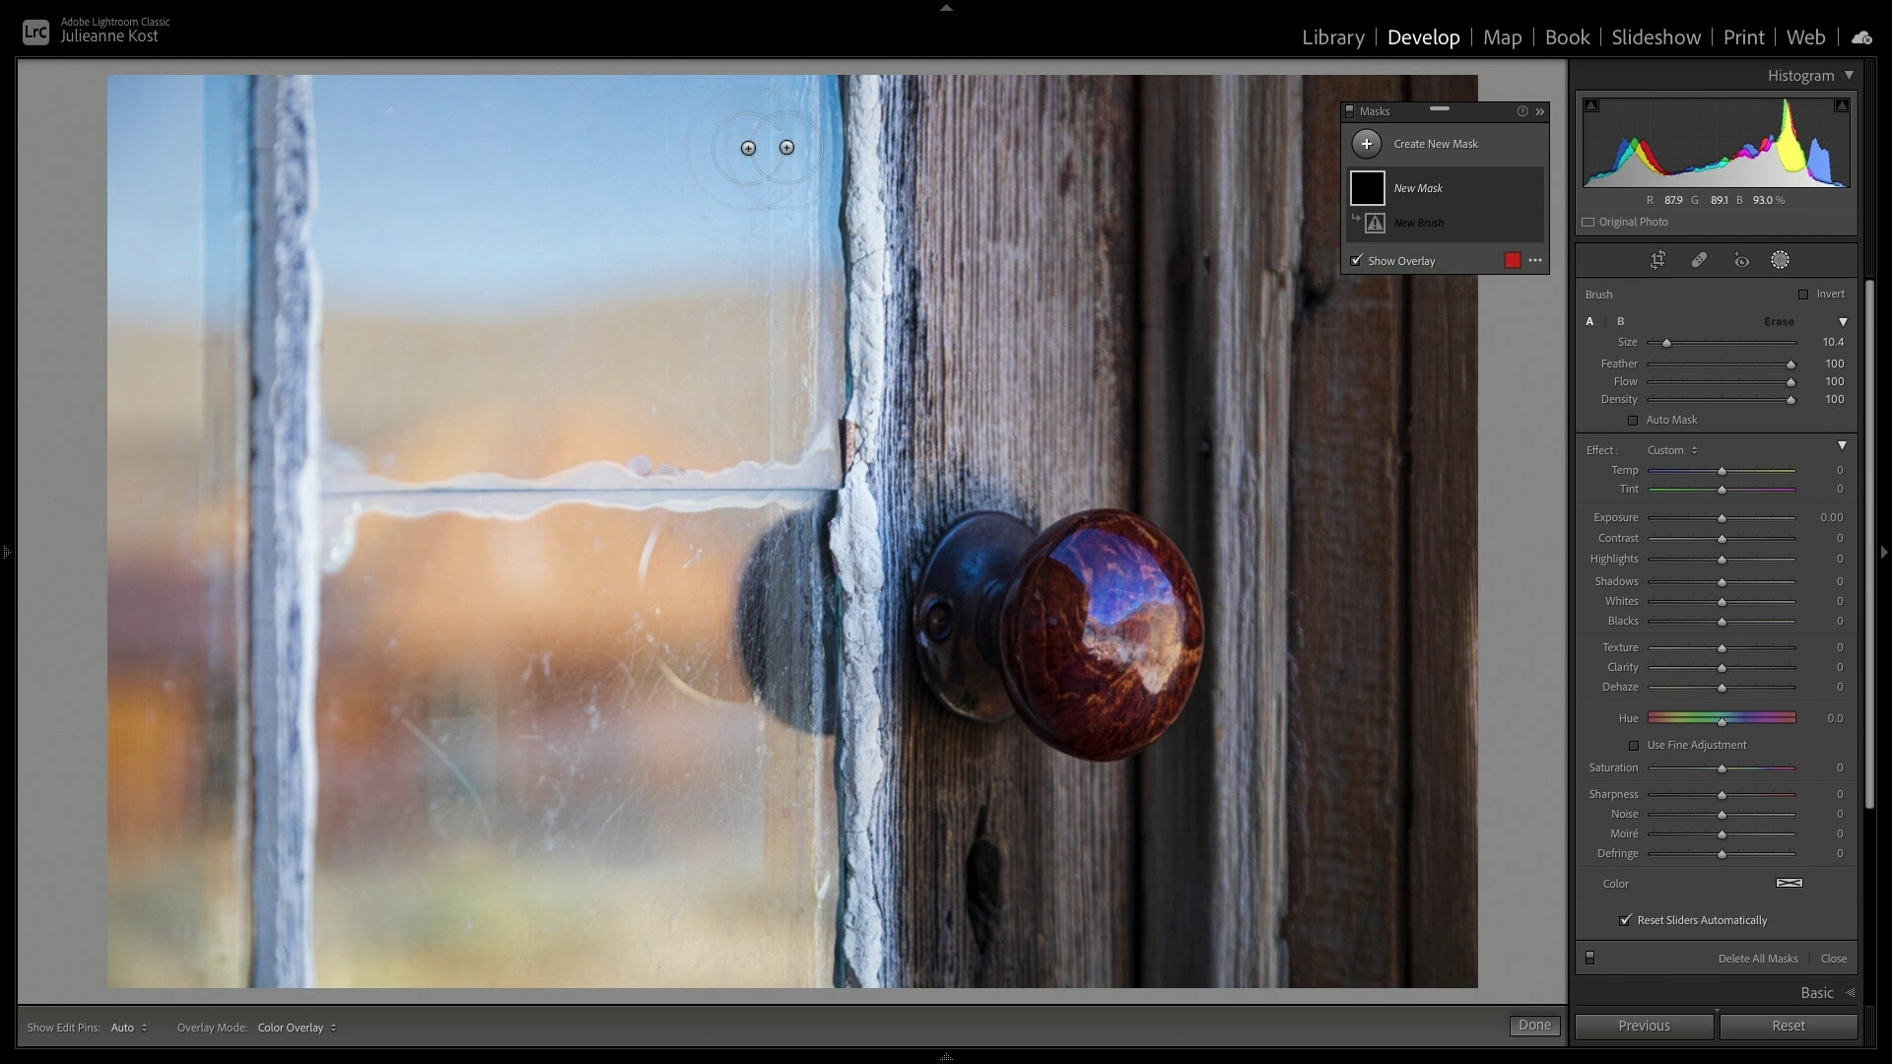
key(bracketleft)
key(bracketleft)
key(bracketleft)
key(h)
- Paint the mask down the left window mullion, then at size 9.0 down the frame edge beside the knob
click(284, 90)
drag(284, 90, 275, 965)
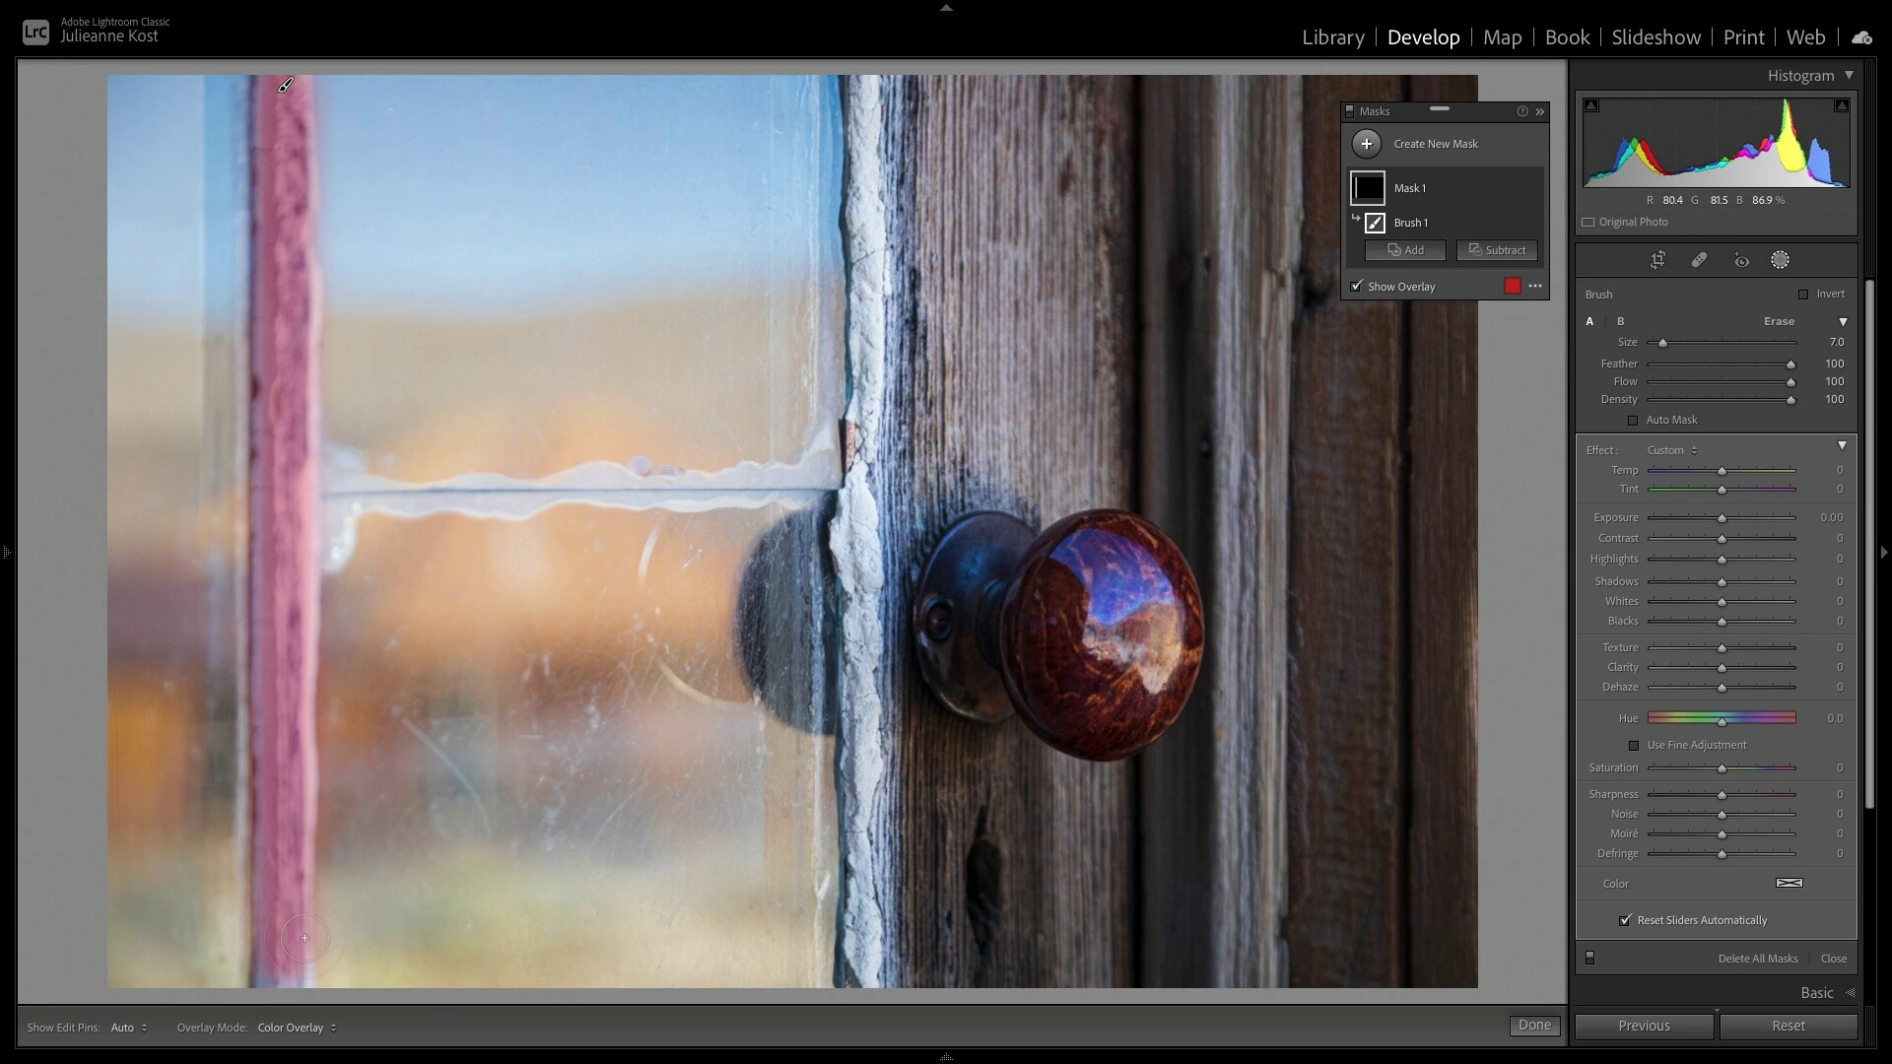
drag(294, 941, 283, 993)
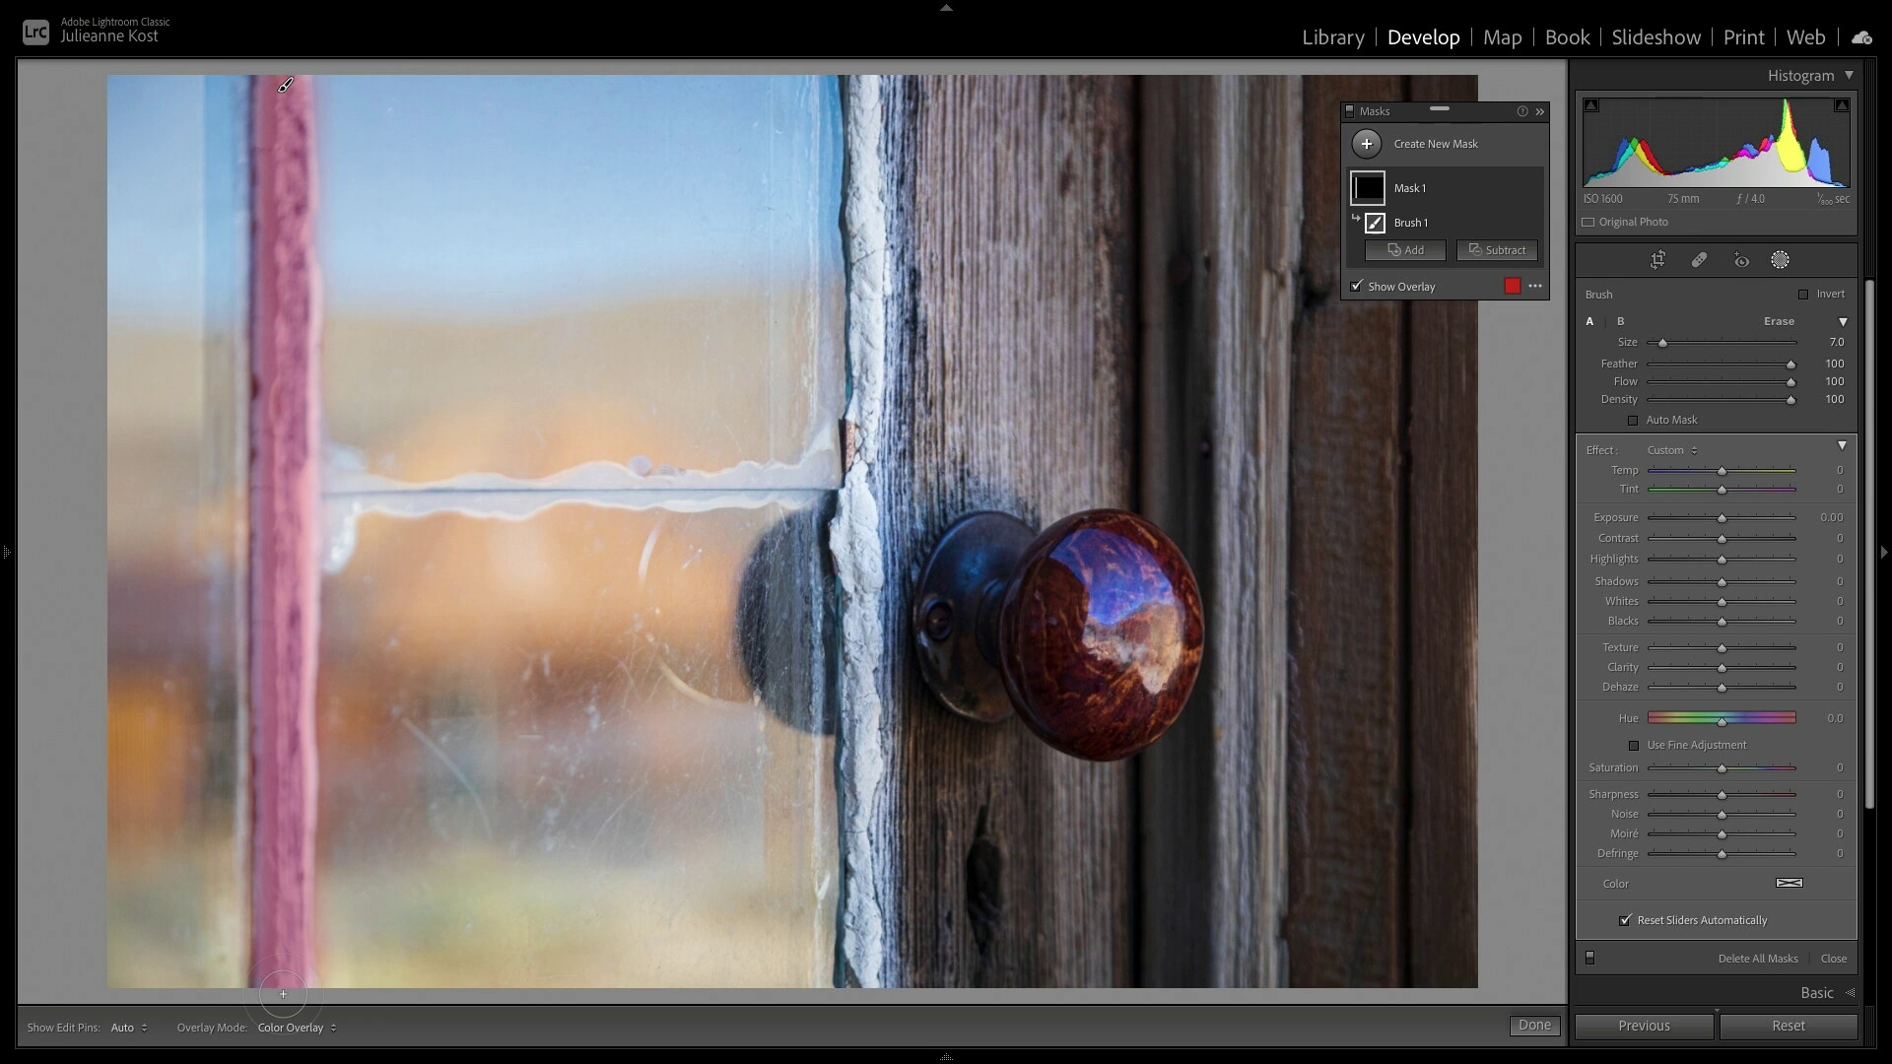
key(bracketright)
key(bracketright)
drag(865, 105, 875, 986)
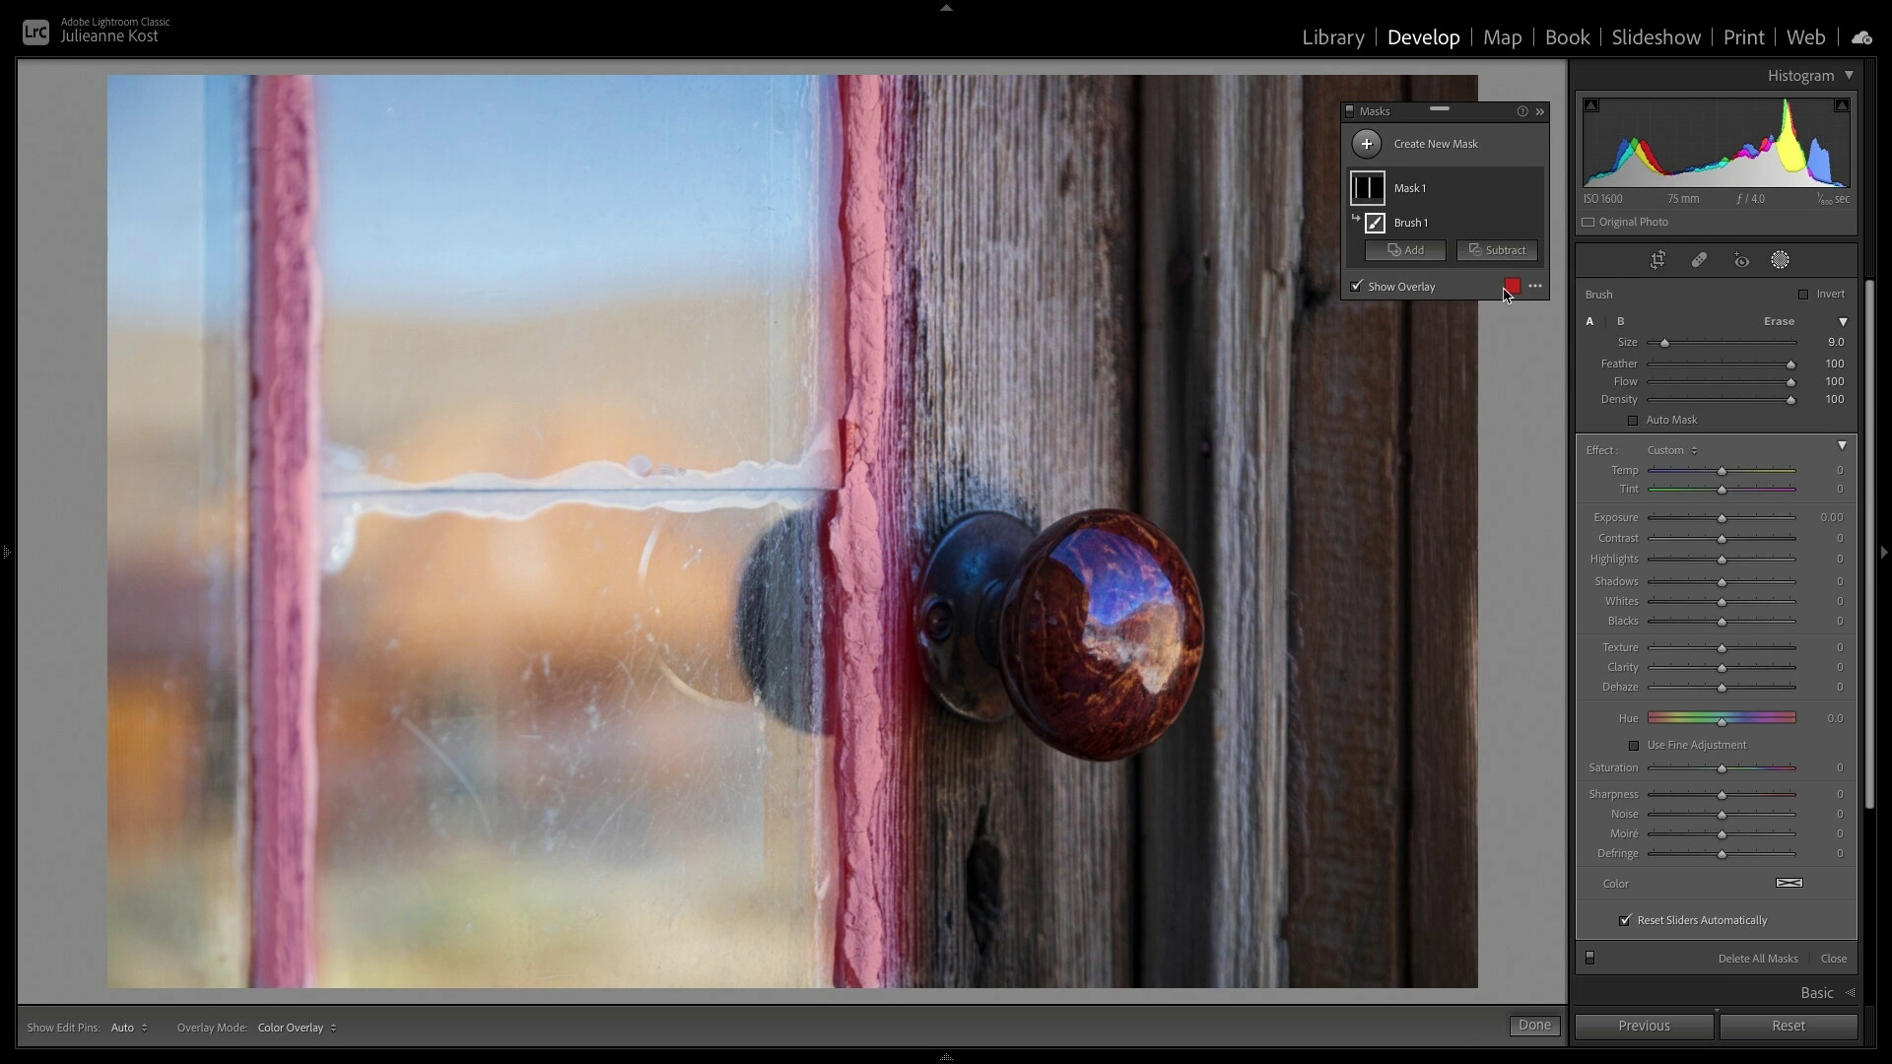
- Drop Mask 1's Saturation to -76 to whiten the painted window frame, with the overlay hidden
click(1511, 287)
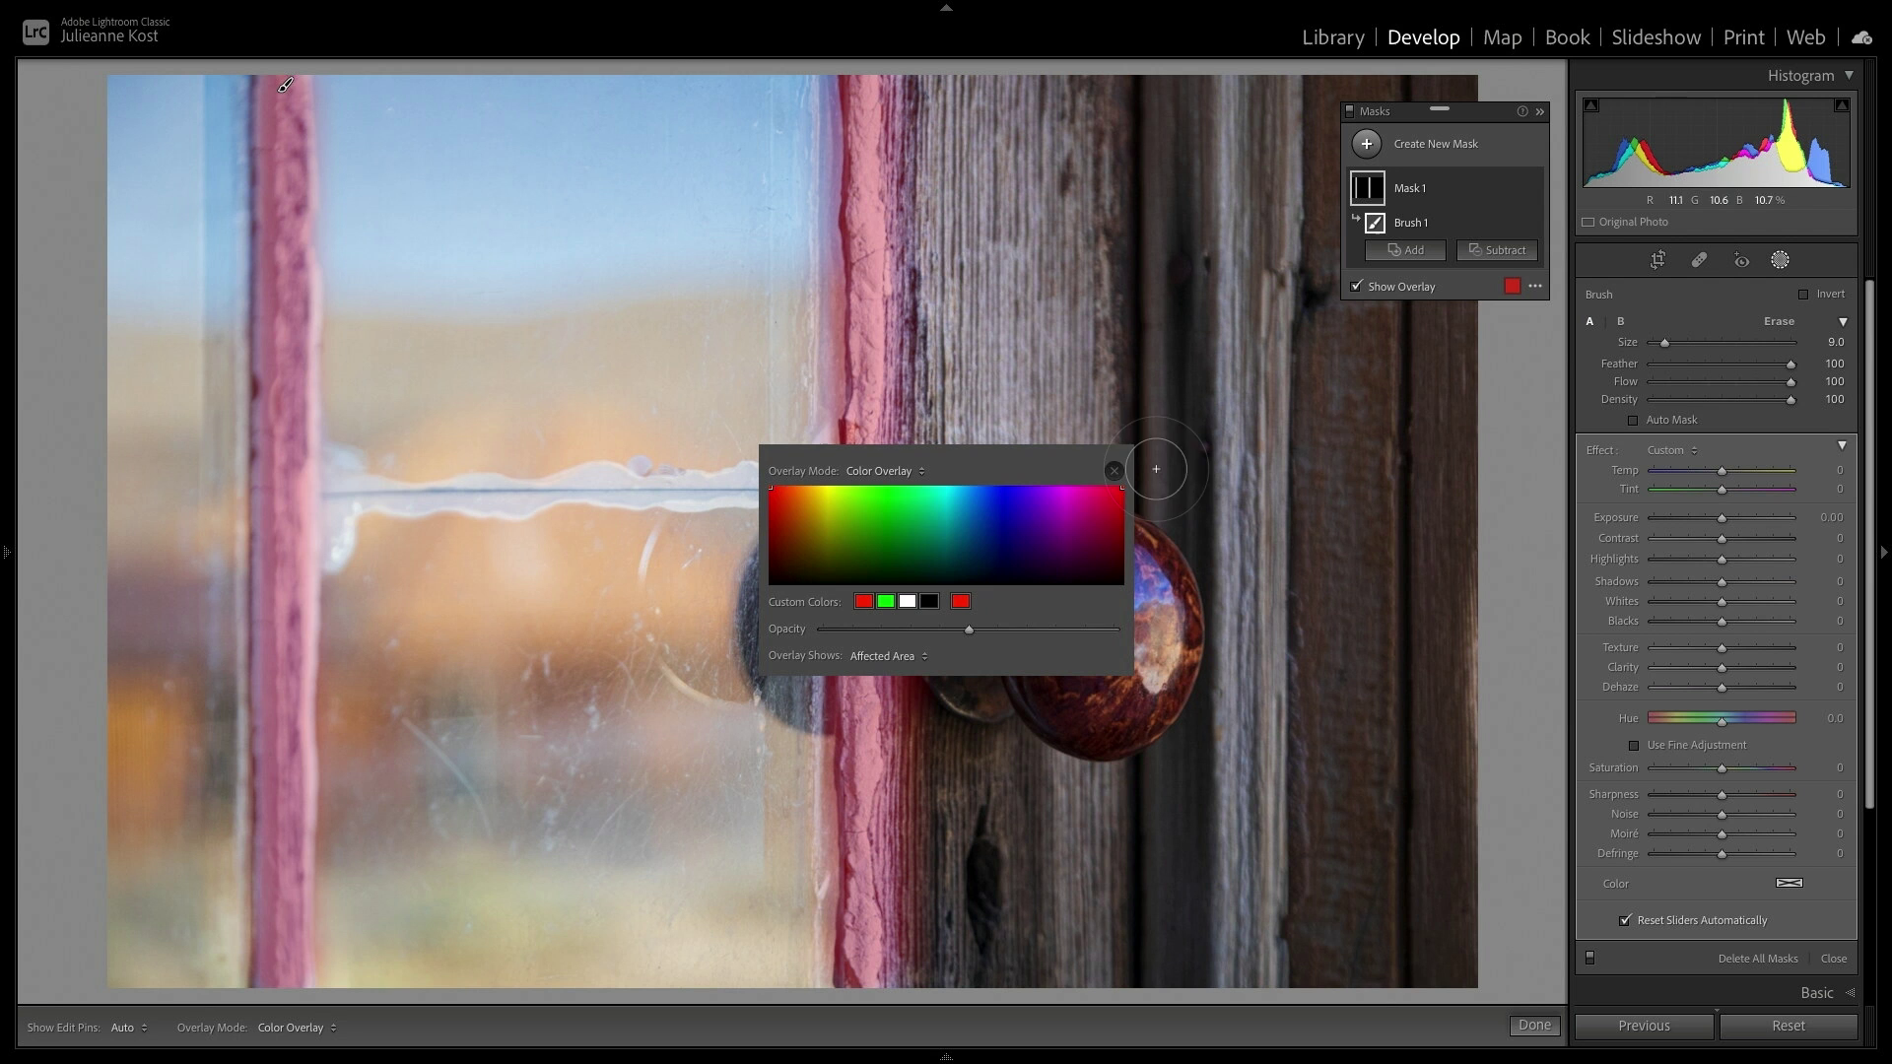
click(1114, 470)
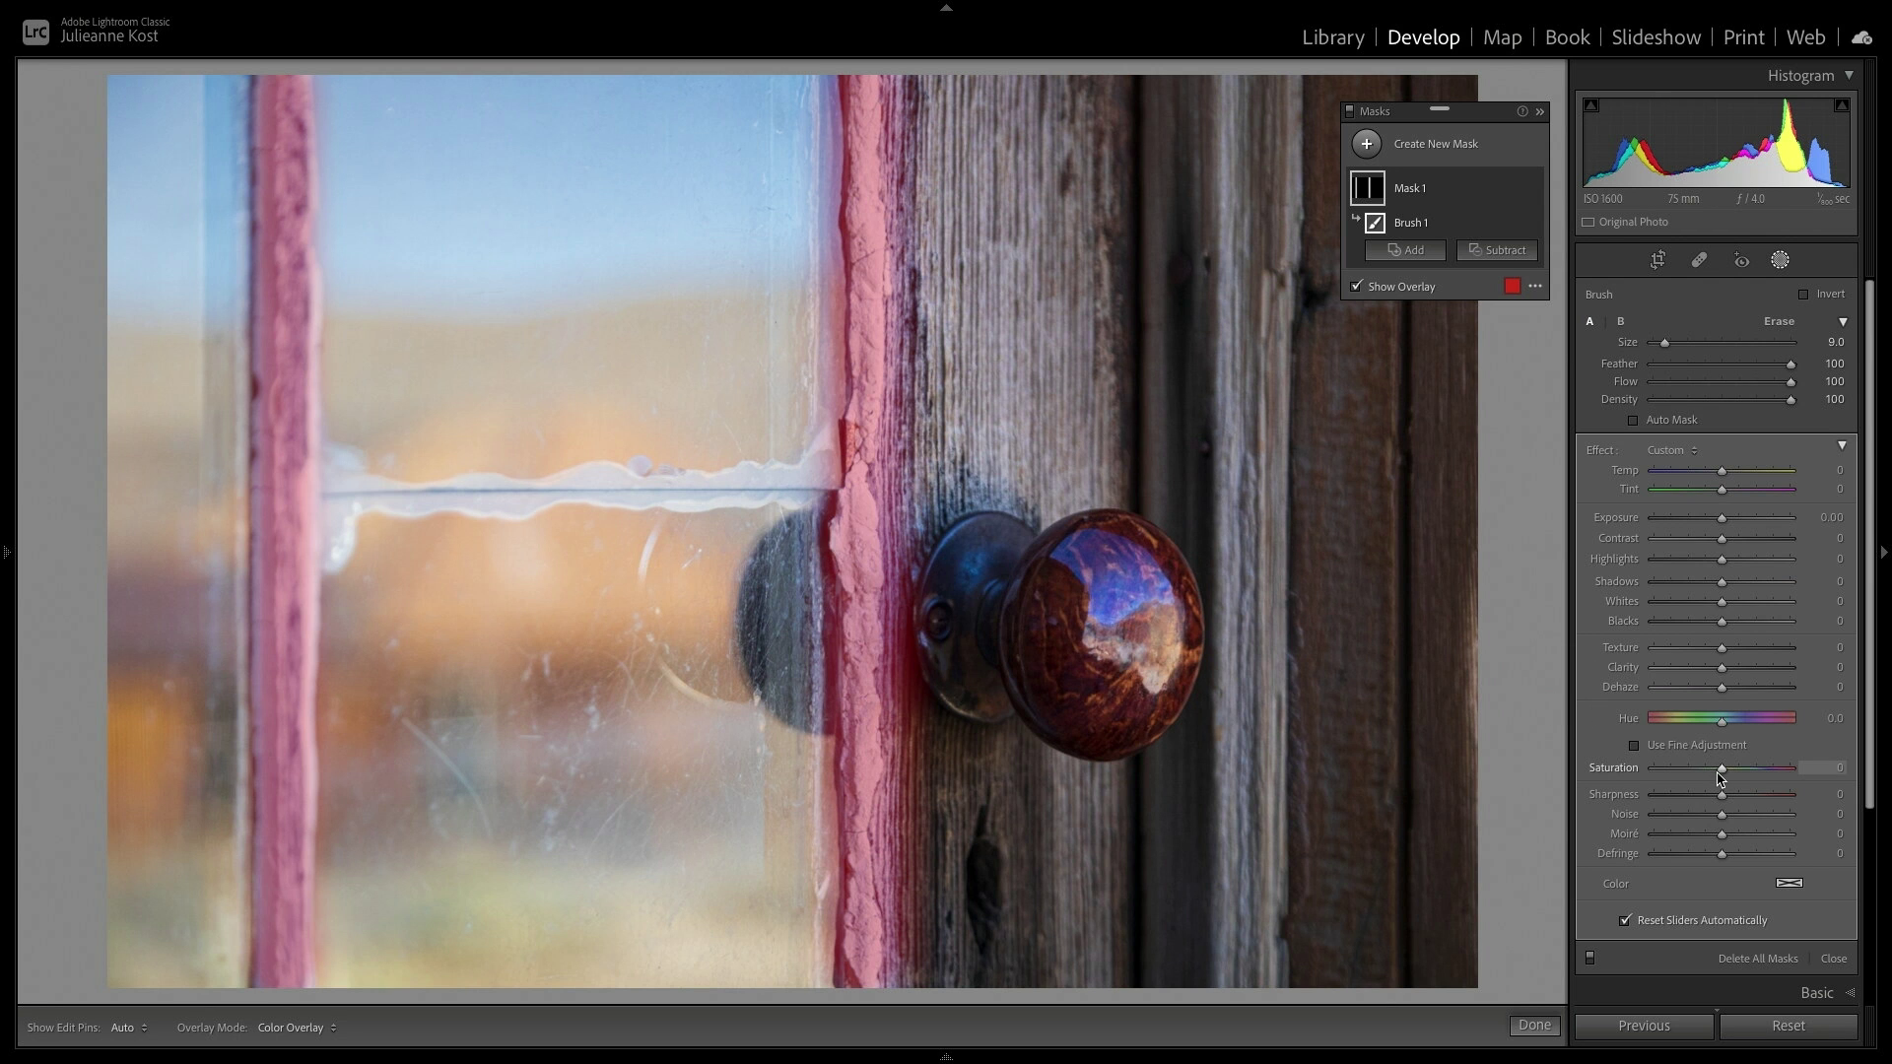
key(o)
drag(1719, 775, 1670, 780)
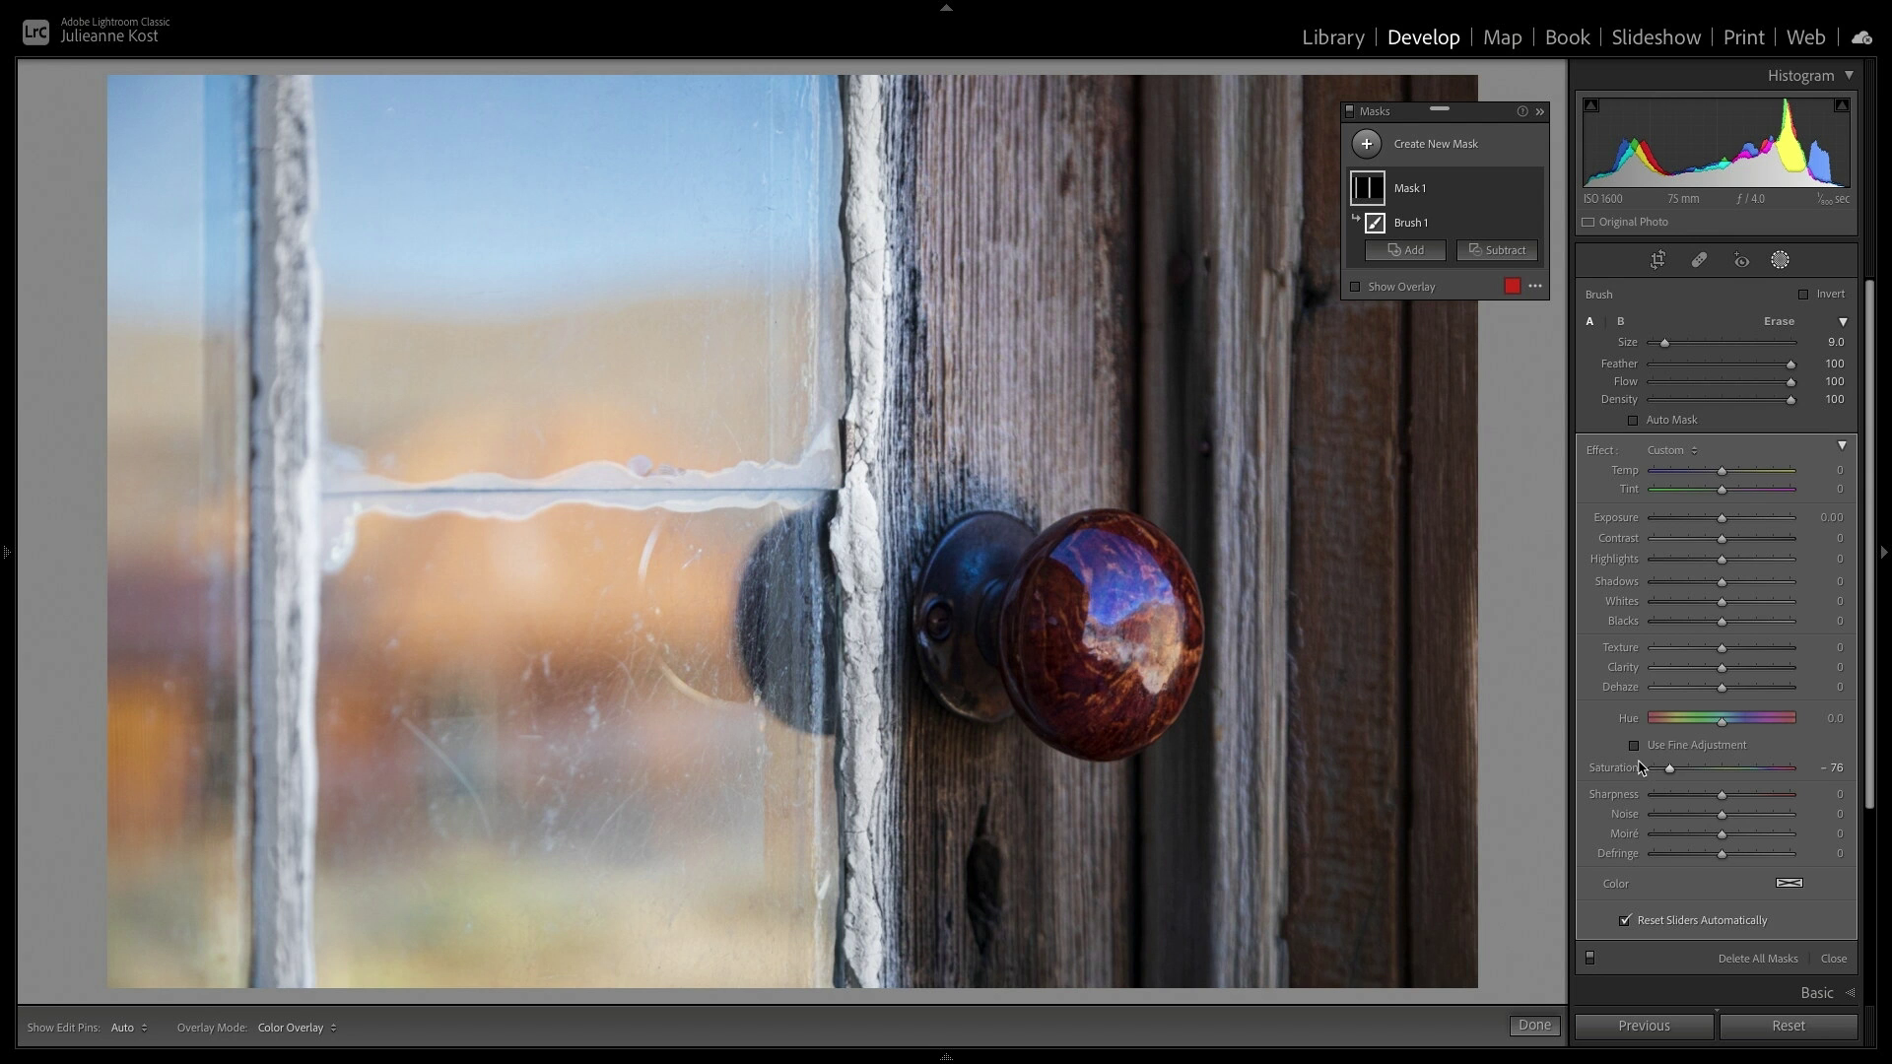
click(1356, 287)
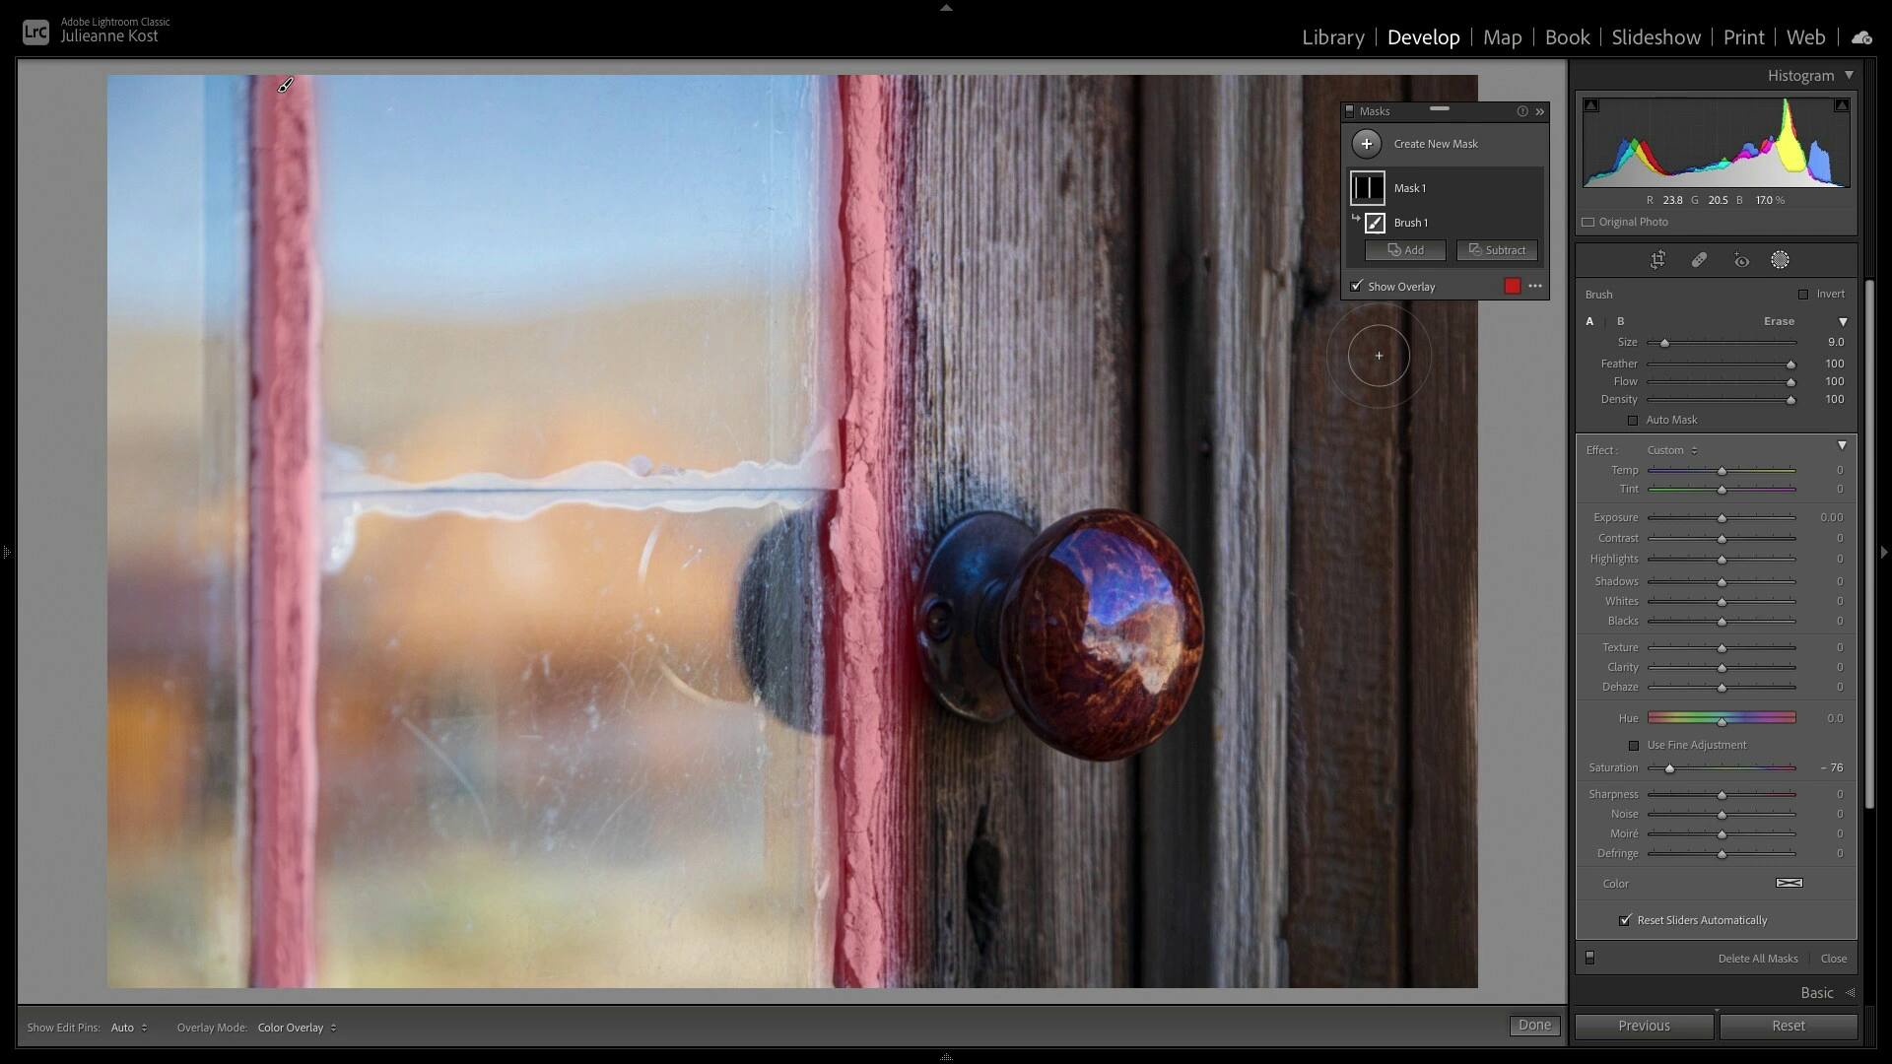
key(o)
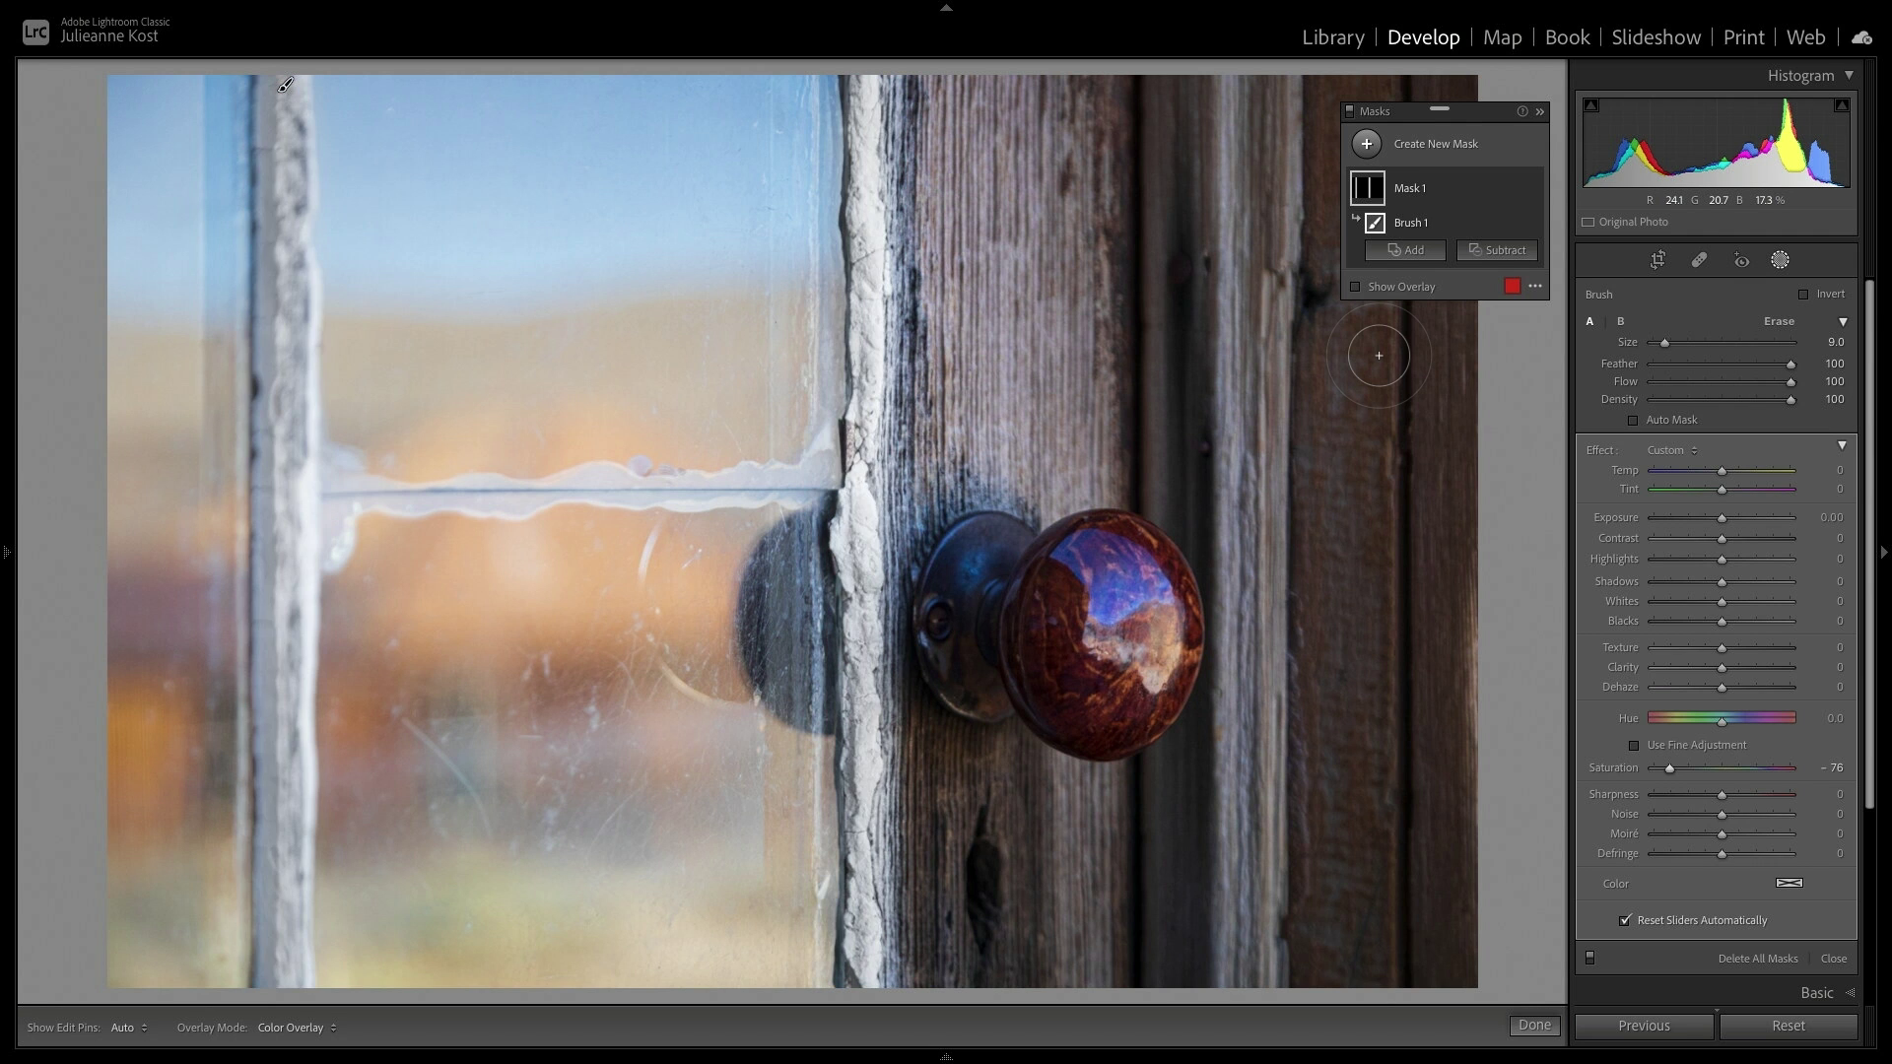
key(o)
key(o)
mouse_move(1383, 193)
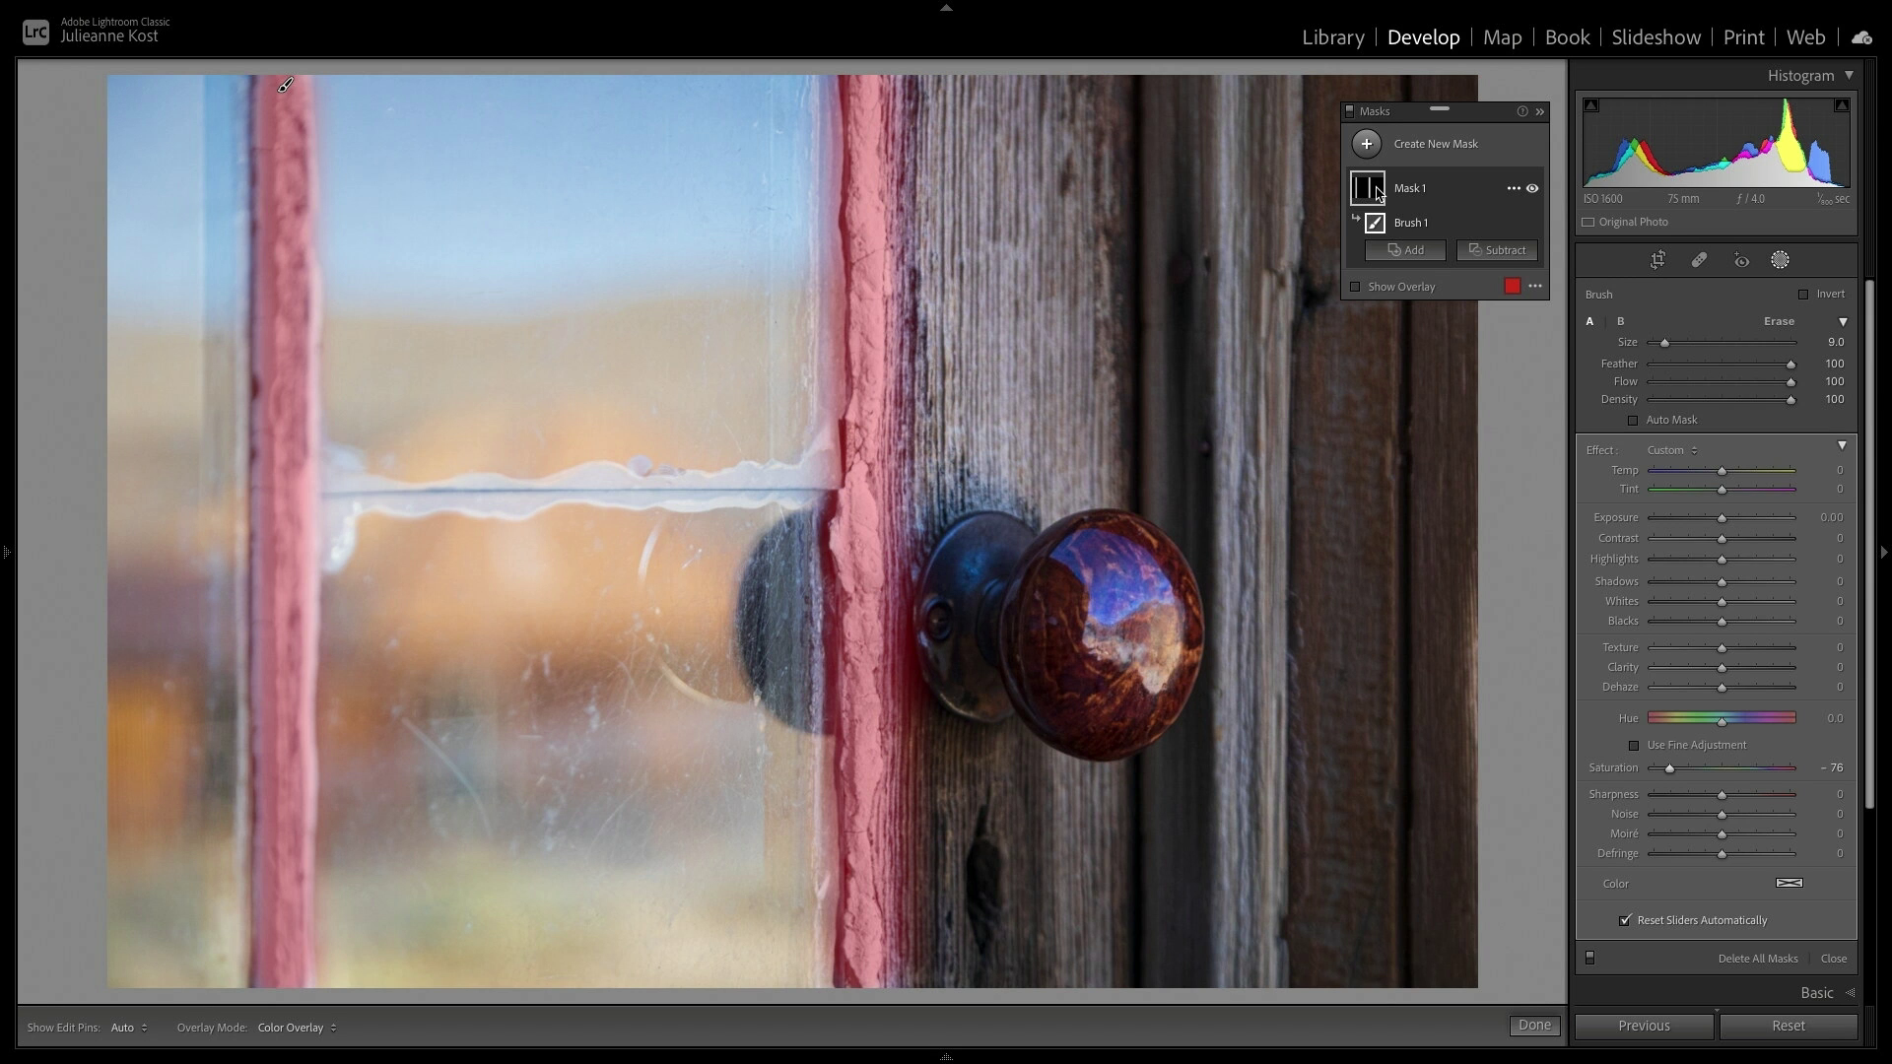
mouse_move(278, 87)
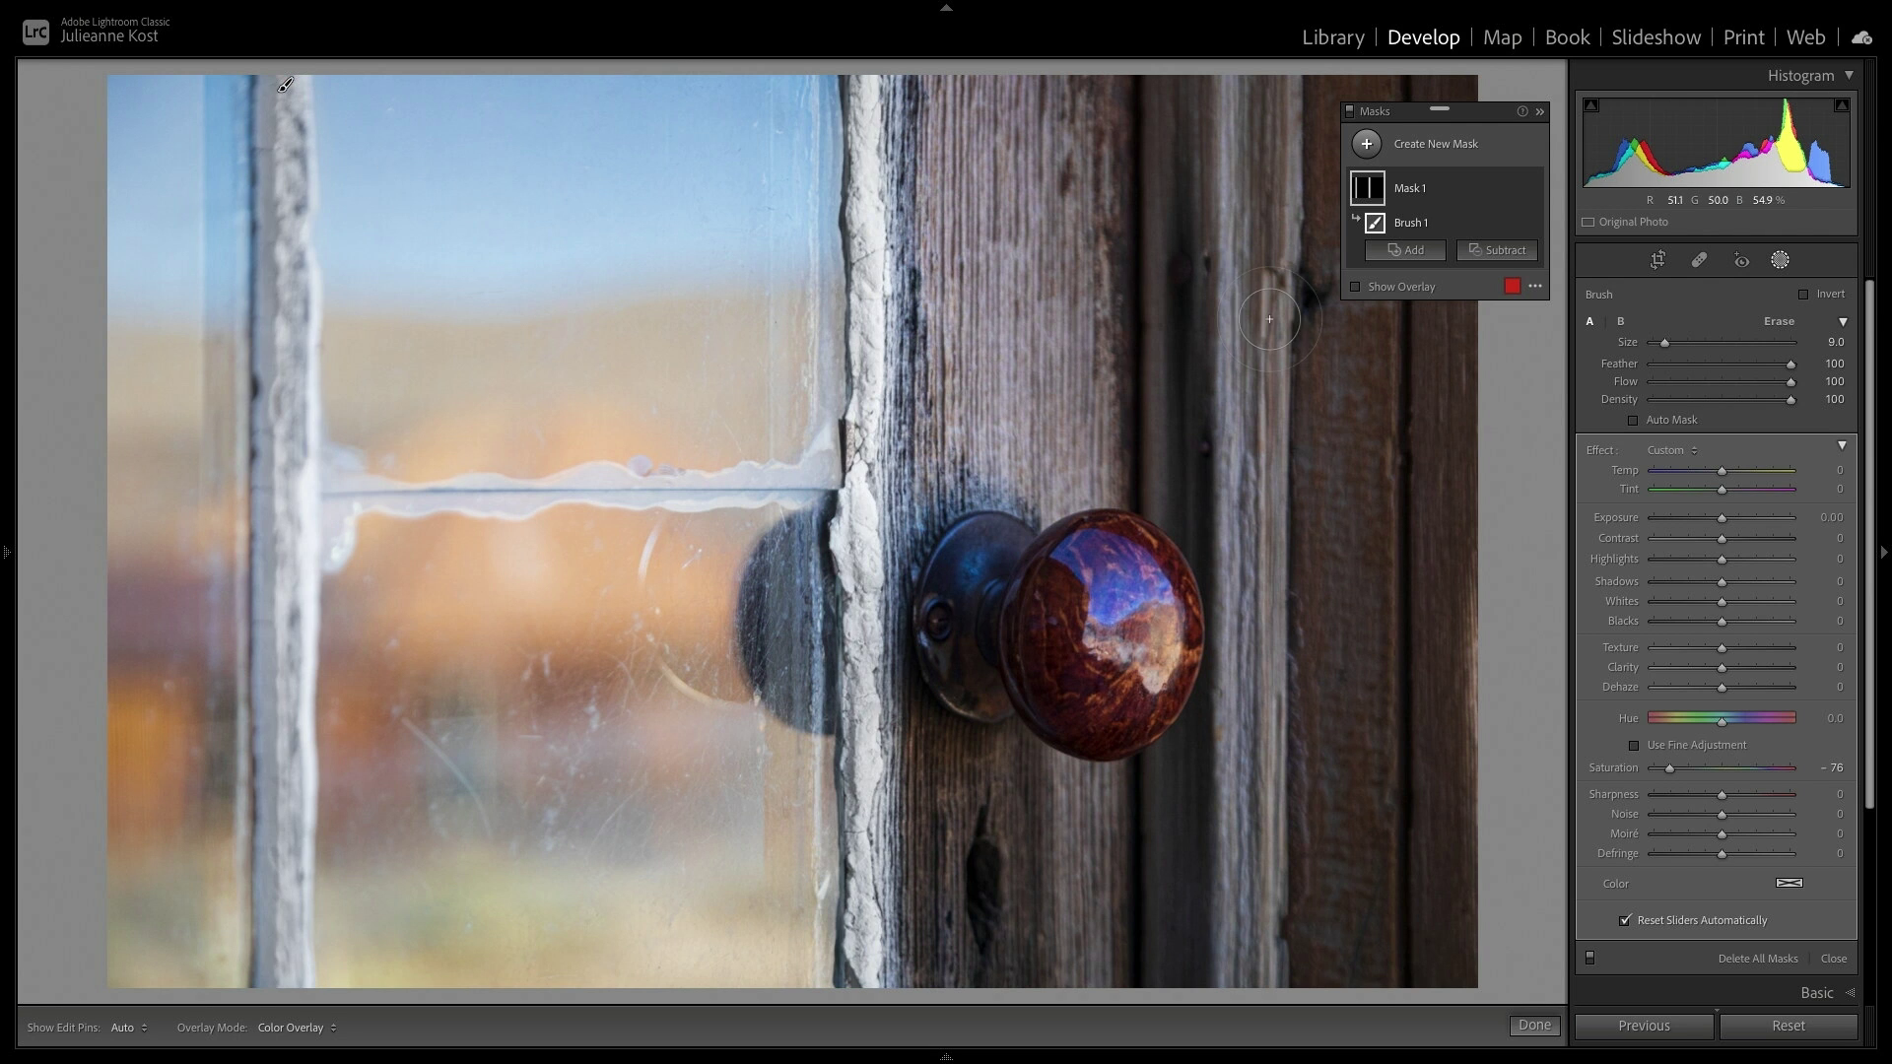
- Erase stray mask spill along the left edge of the frame beside the knob
click(1356, 287)
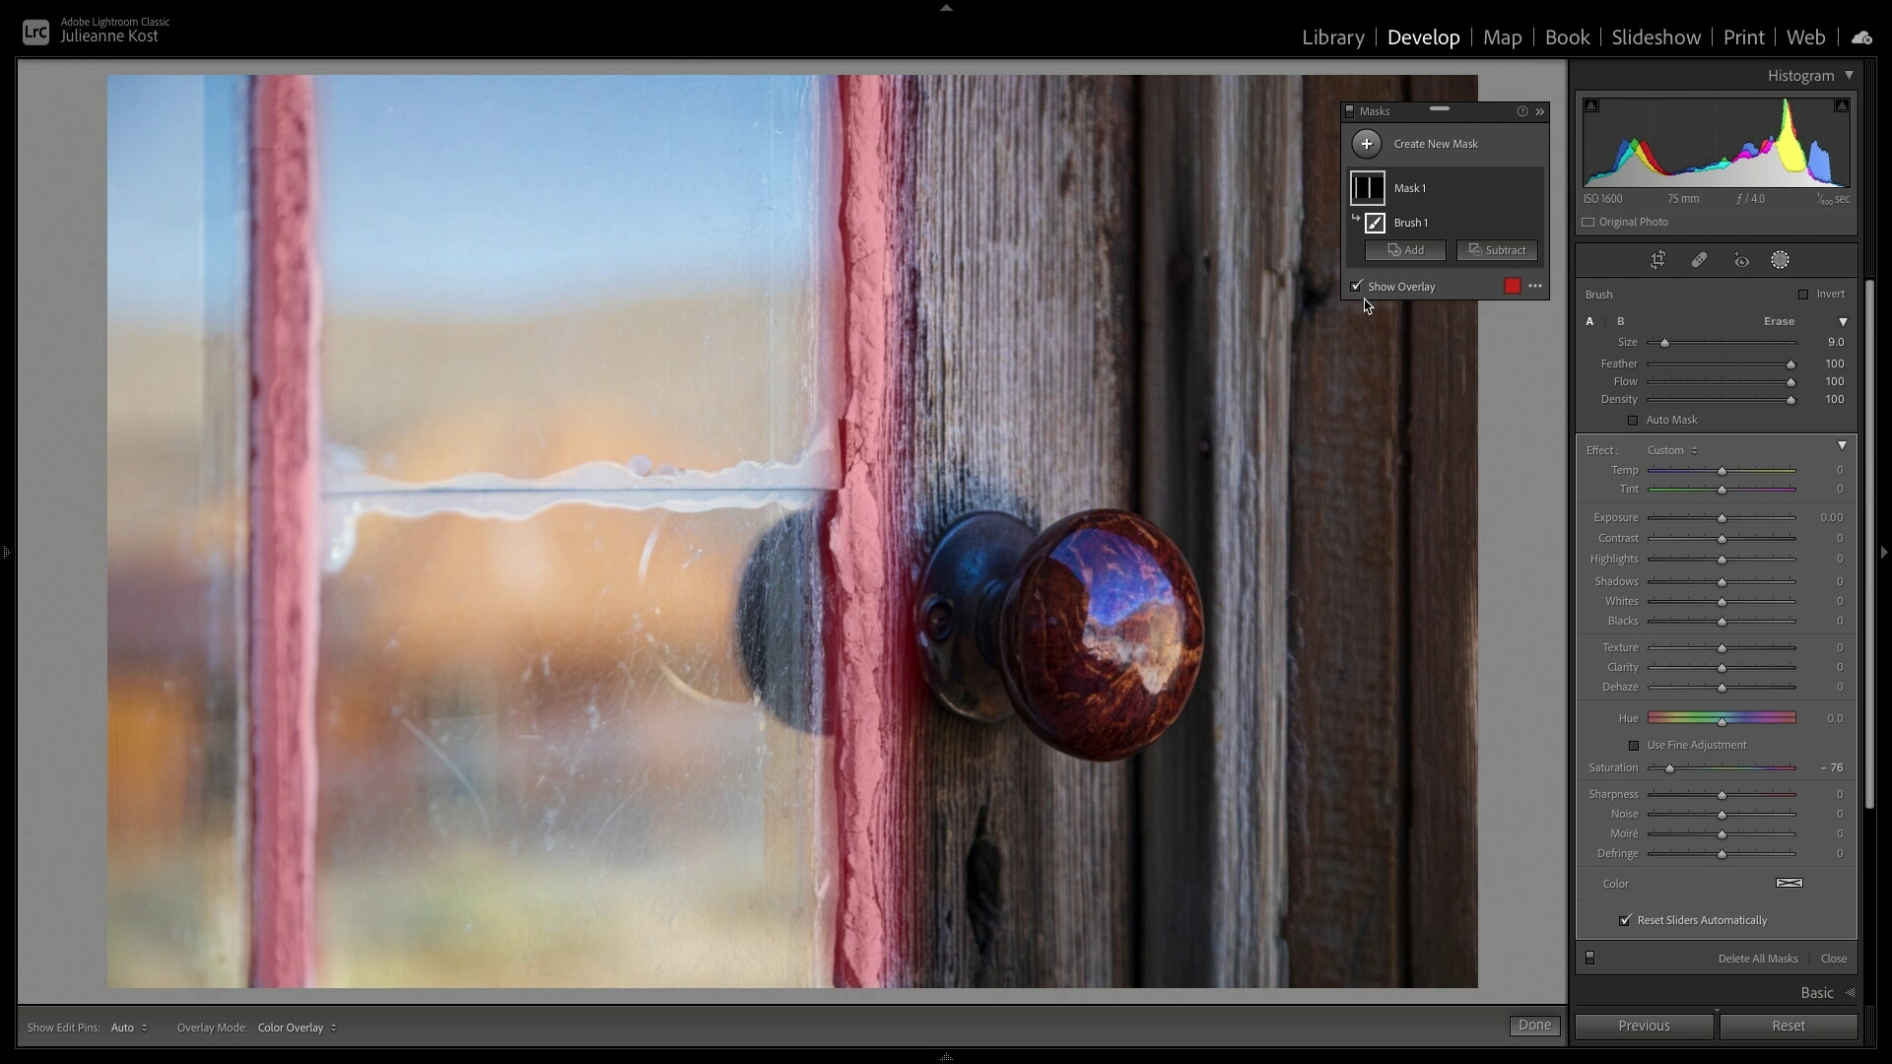
click(1779, 323)
key(h)
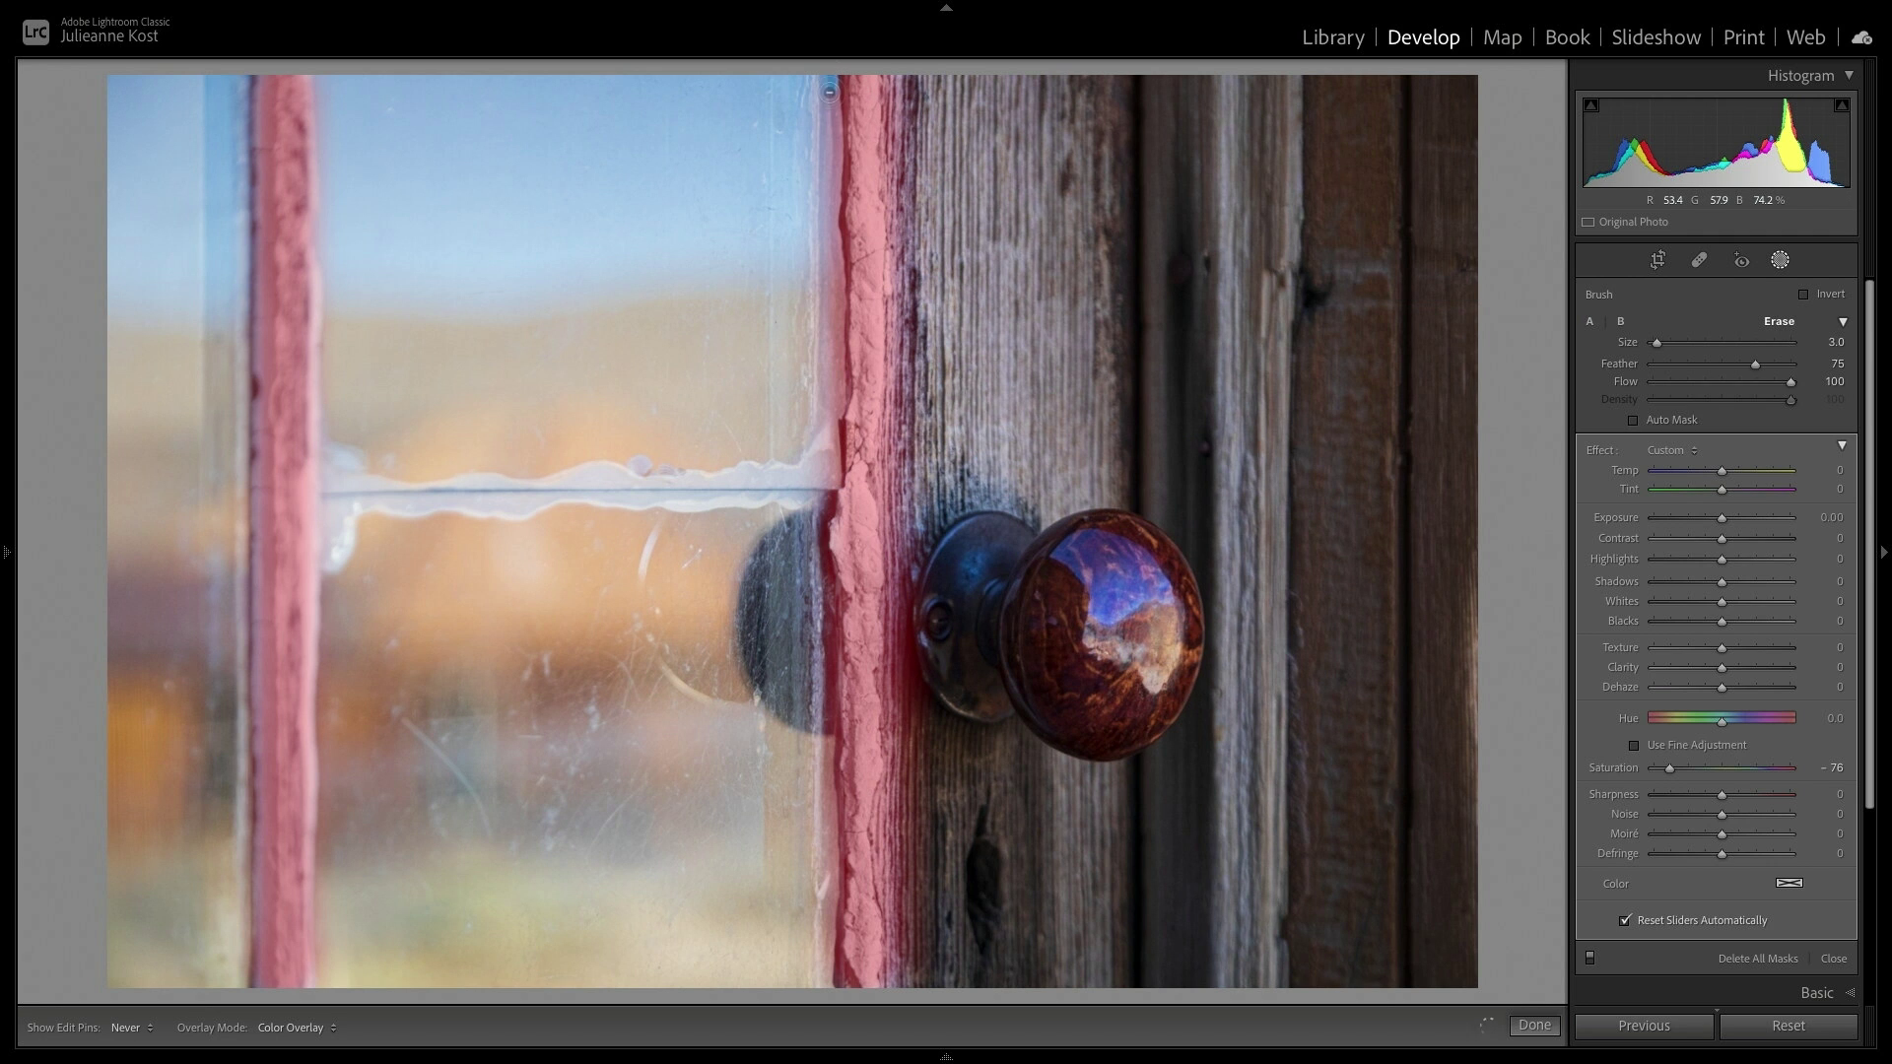
drag(830, 91, 833, 406)
key(h)
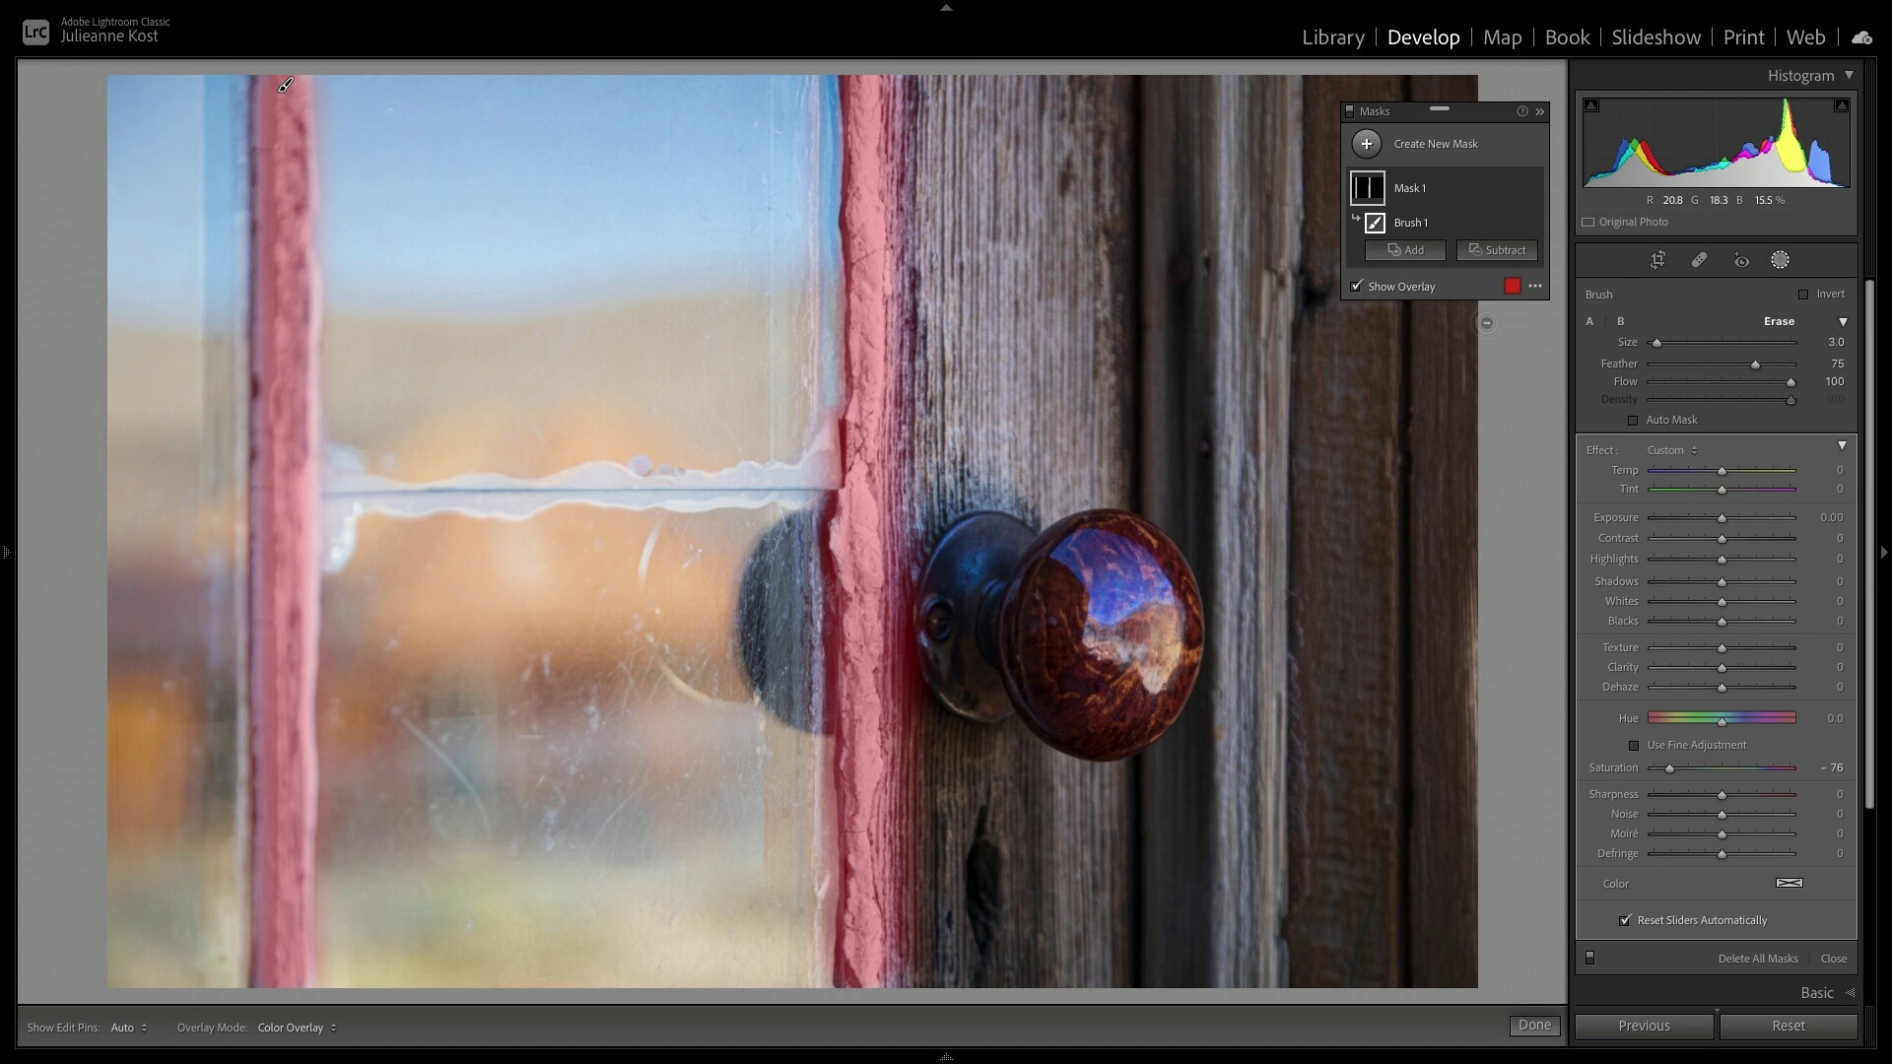
- Check the mask in White on Black view, then return to Color Overlay
click(1536, 287)
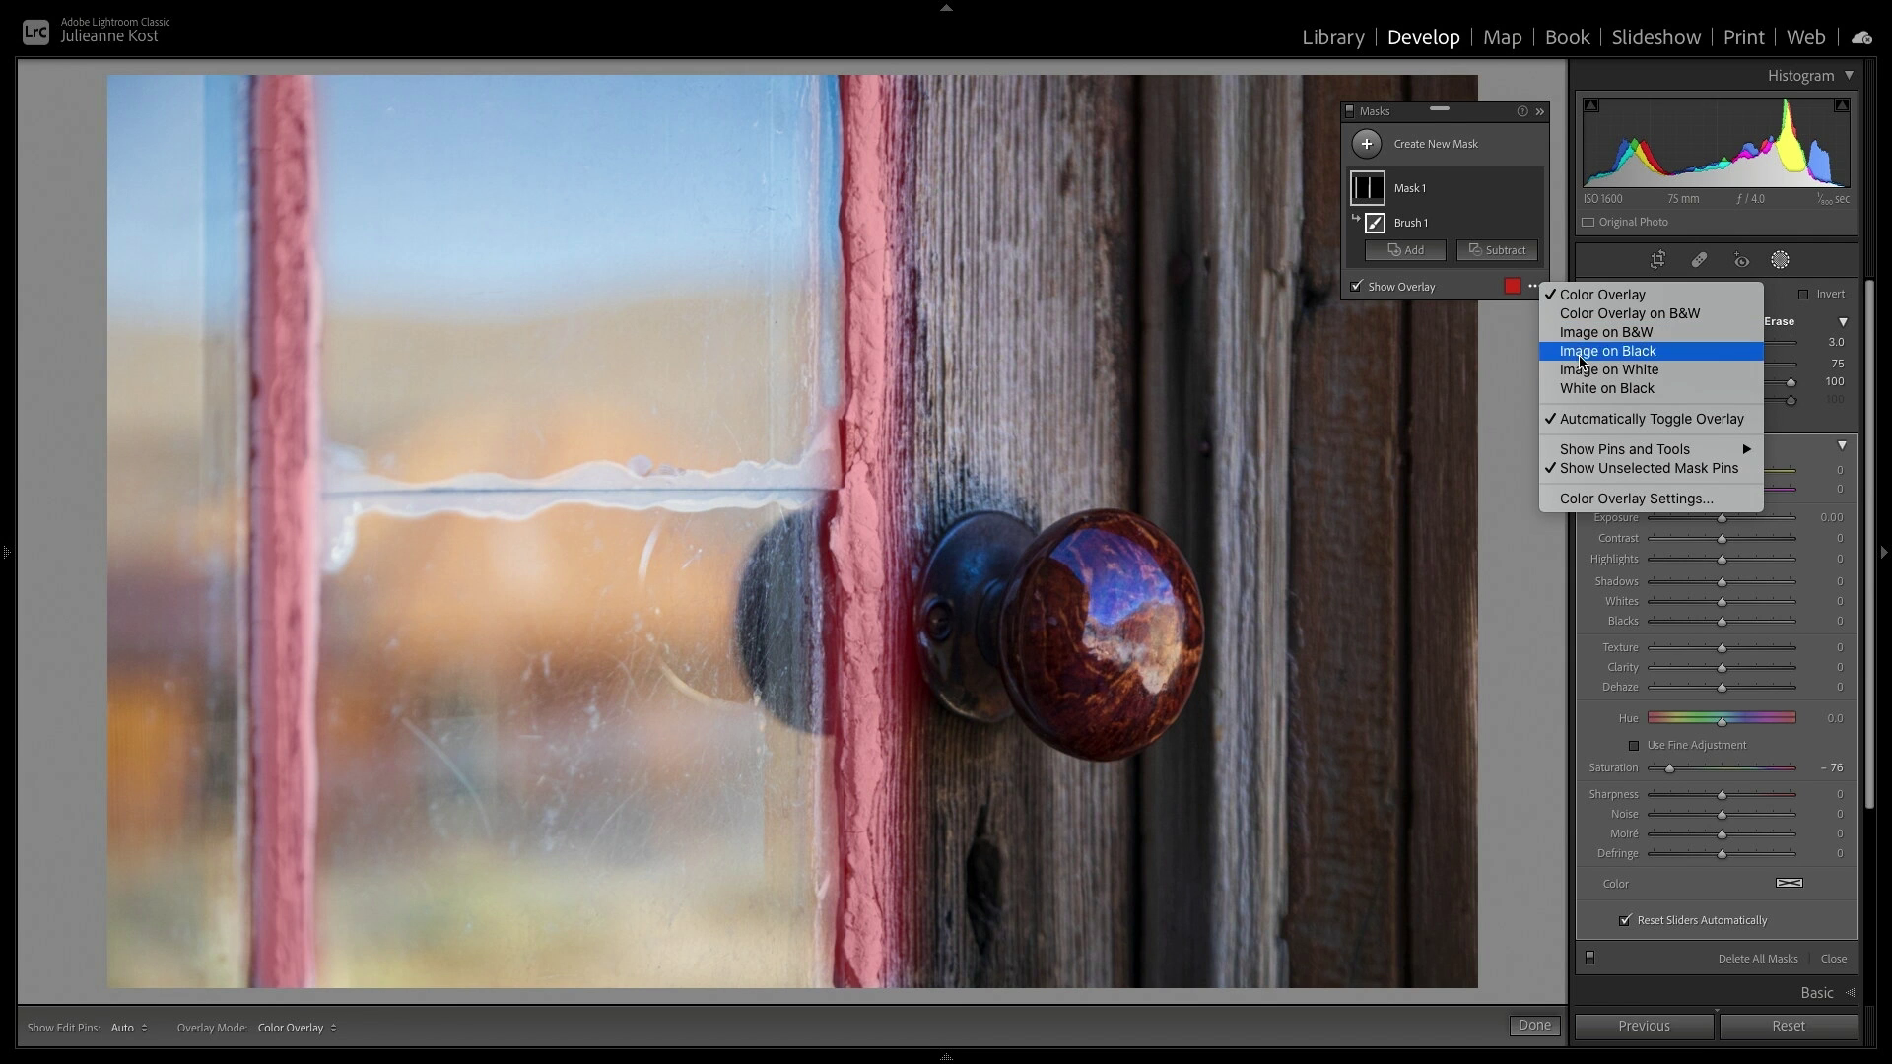
click(1582, 390)
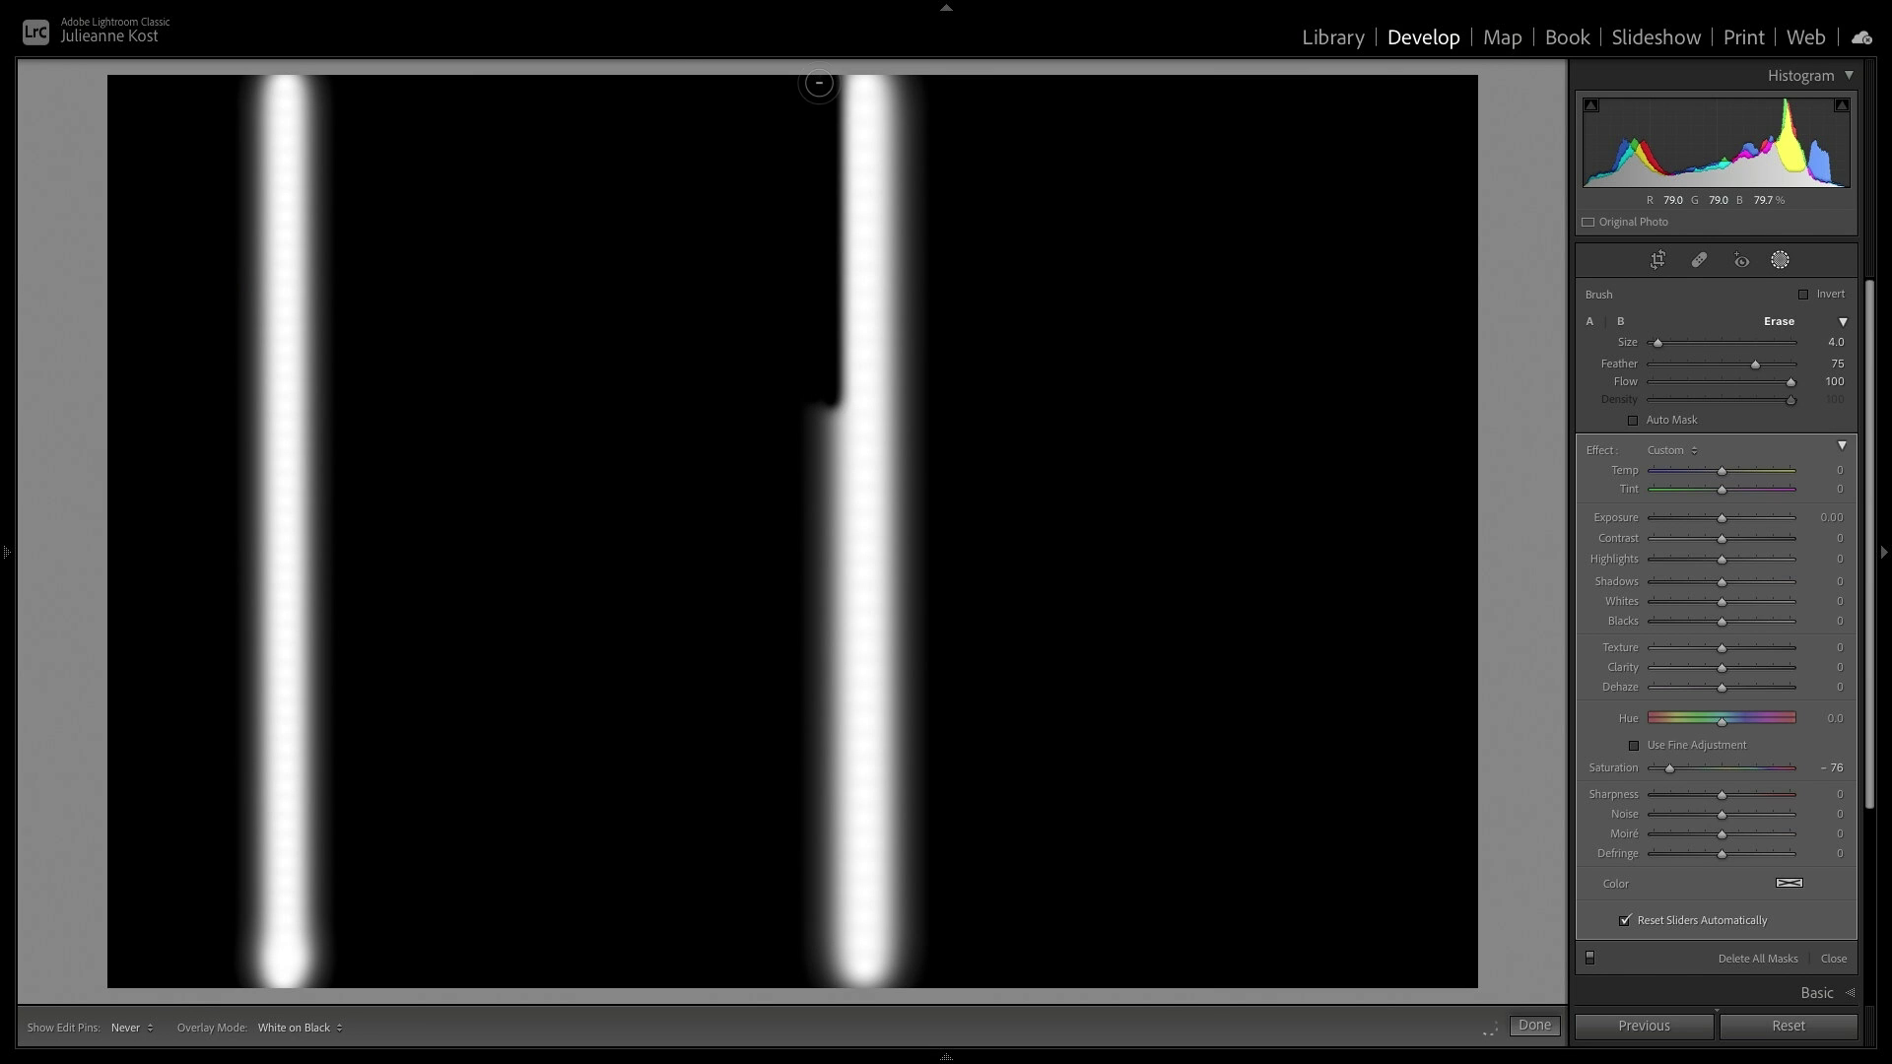
key(h)
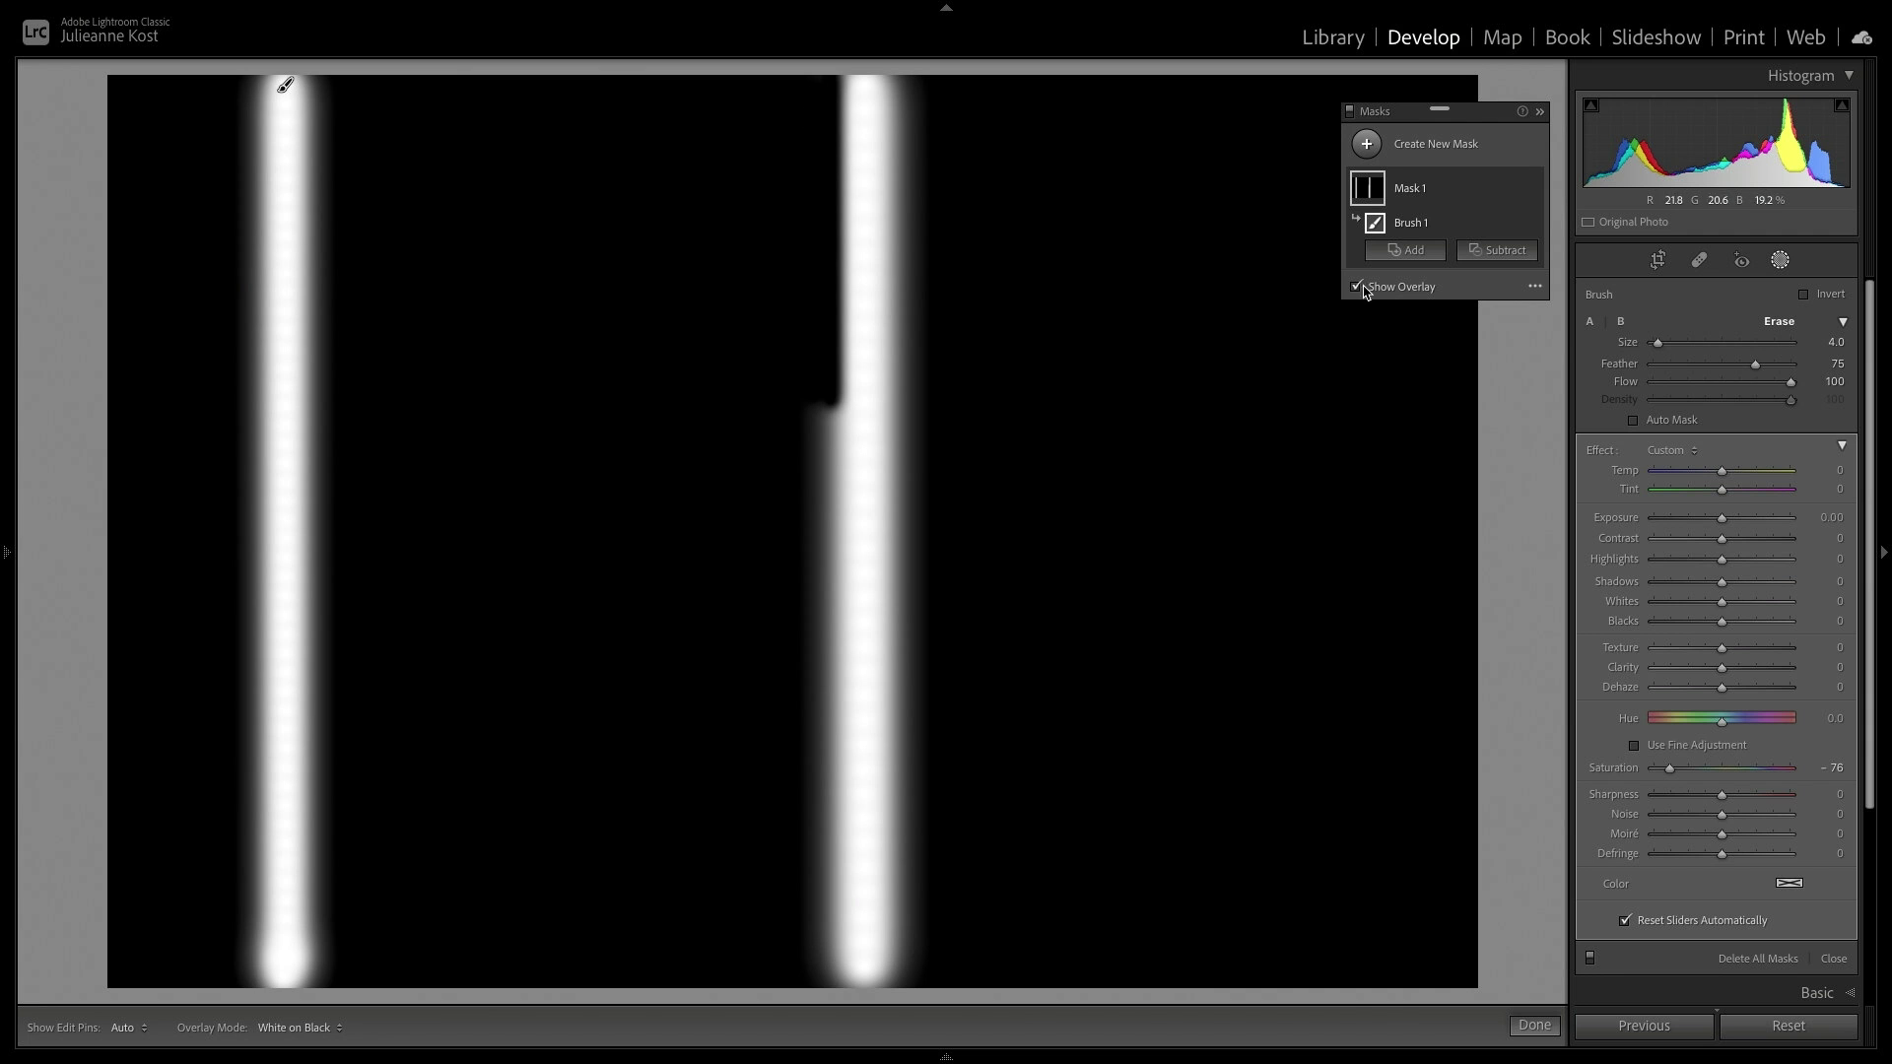
click(1534, 287)
click(1546, 300)
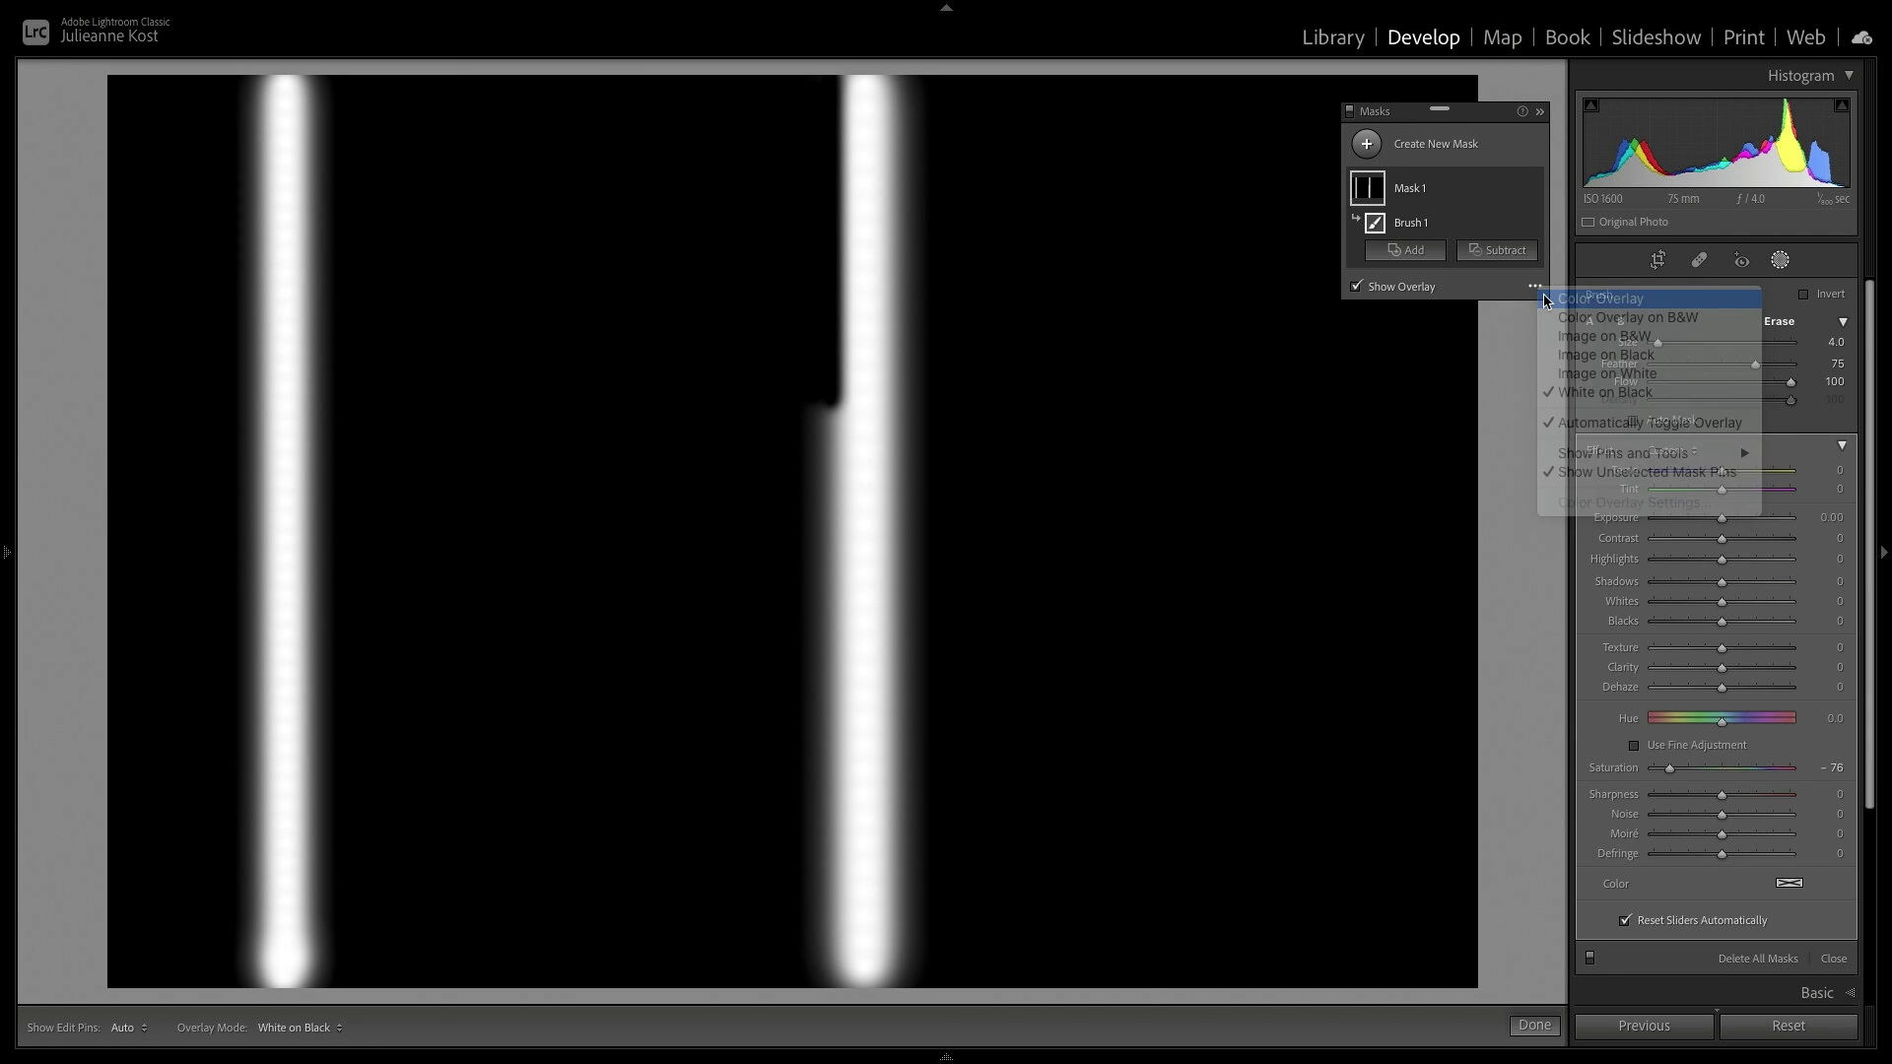
key(o)
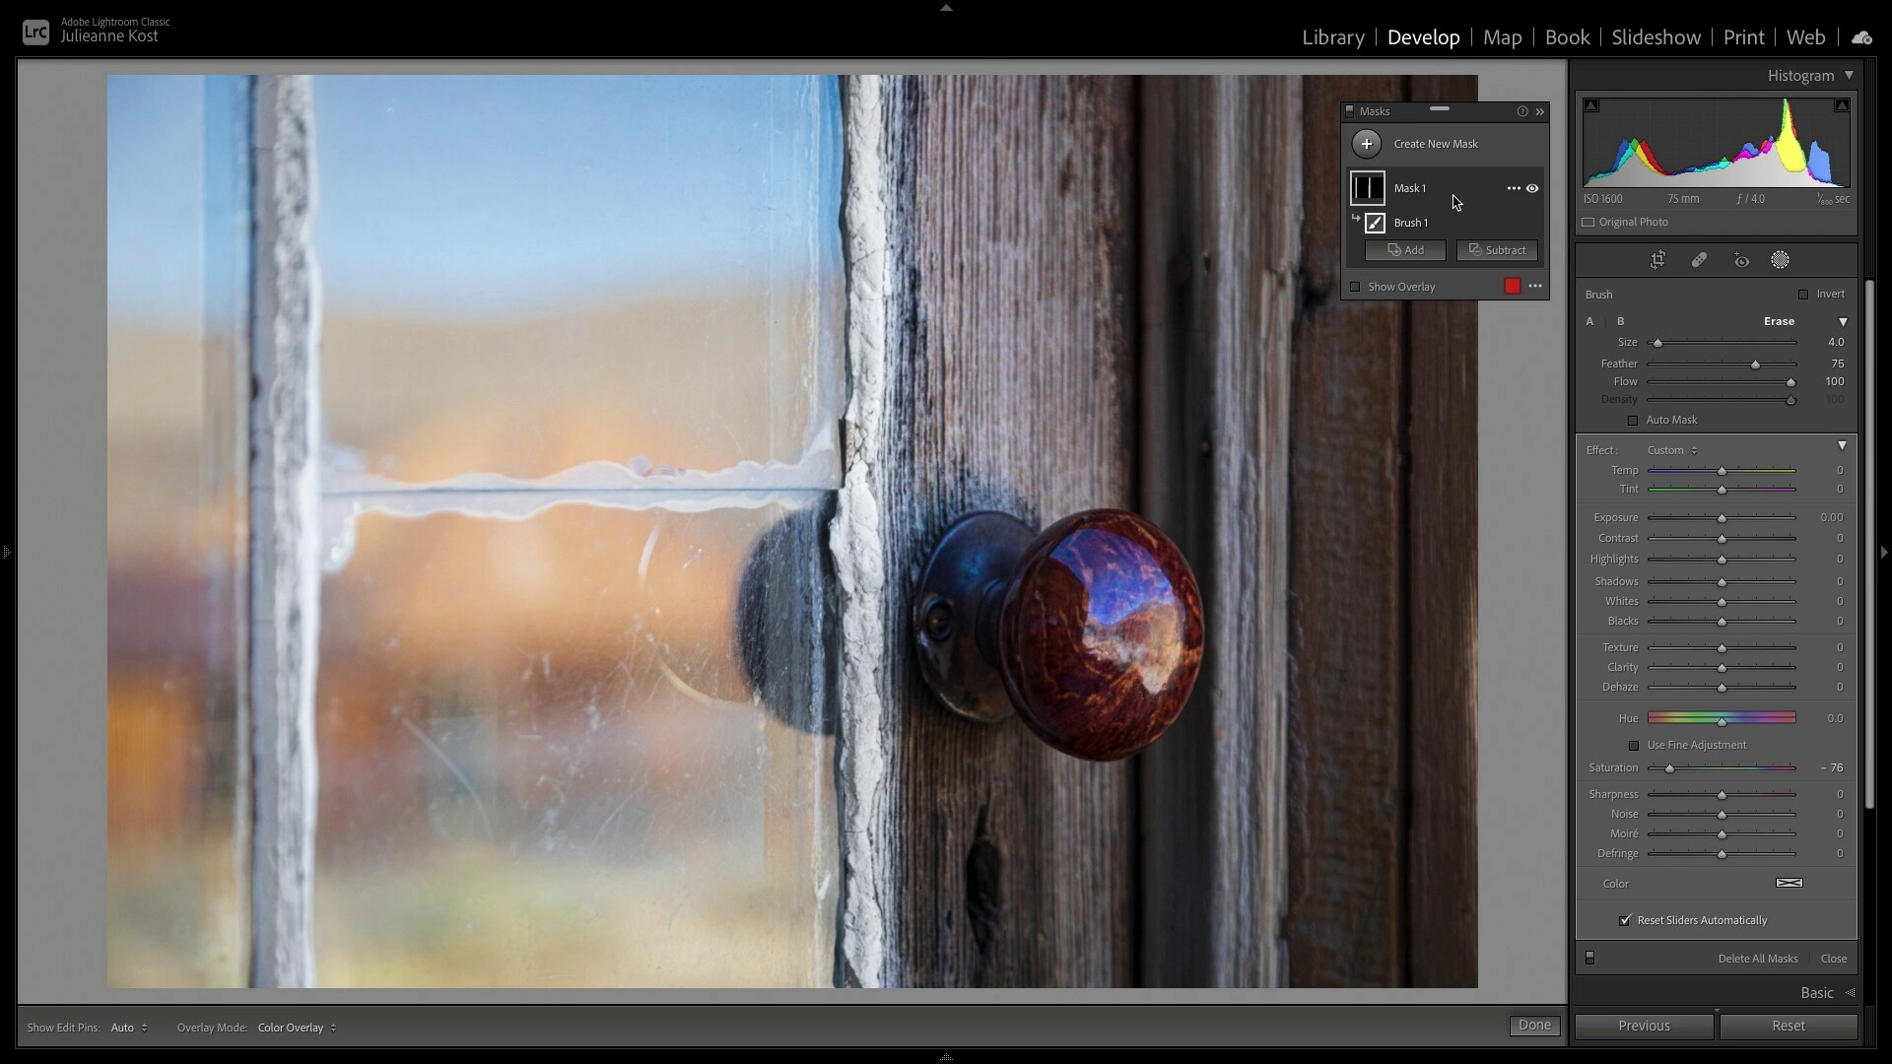
- Rename the brush mask to 'desaturate window'
double_click(1419, 188)
text(desatu)
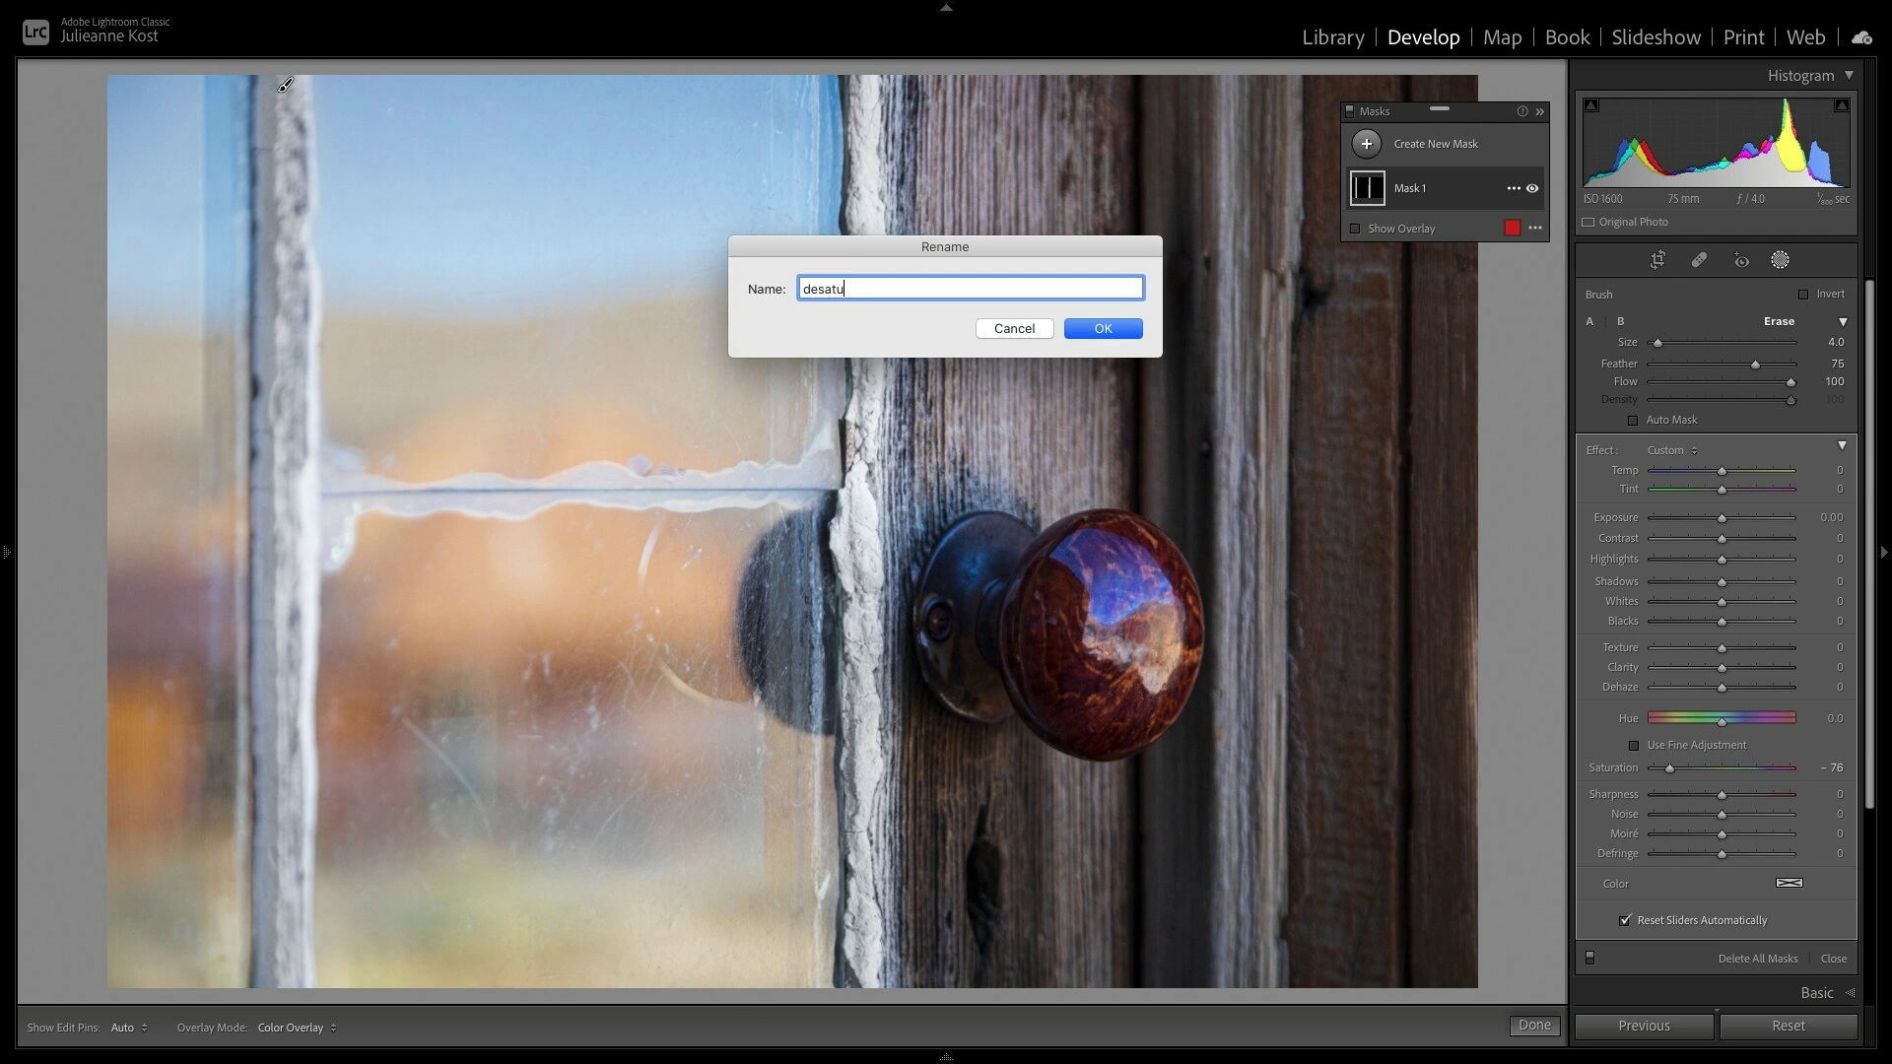
text(rate window)
key(Return)
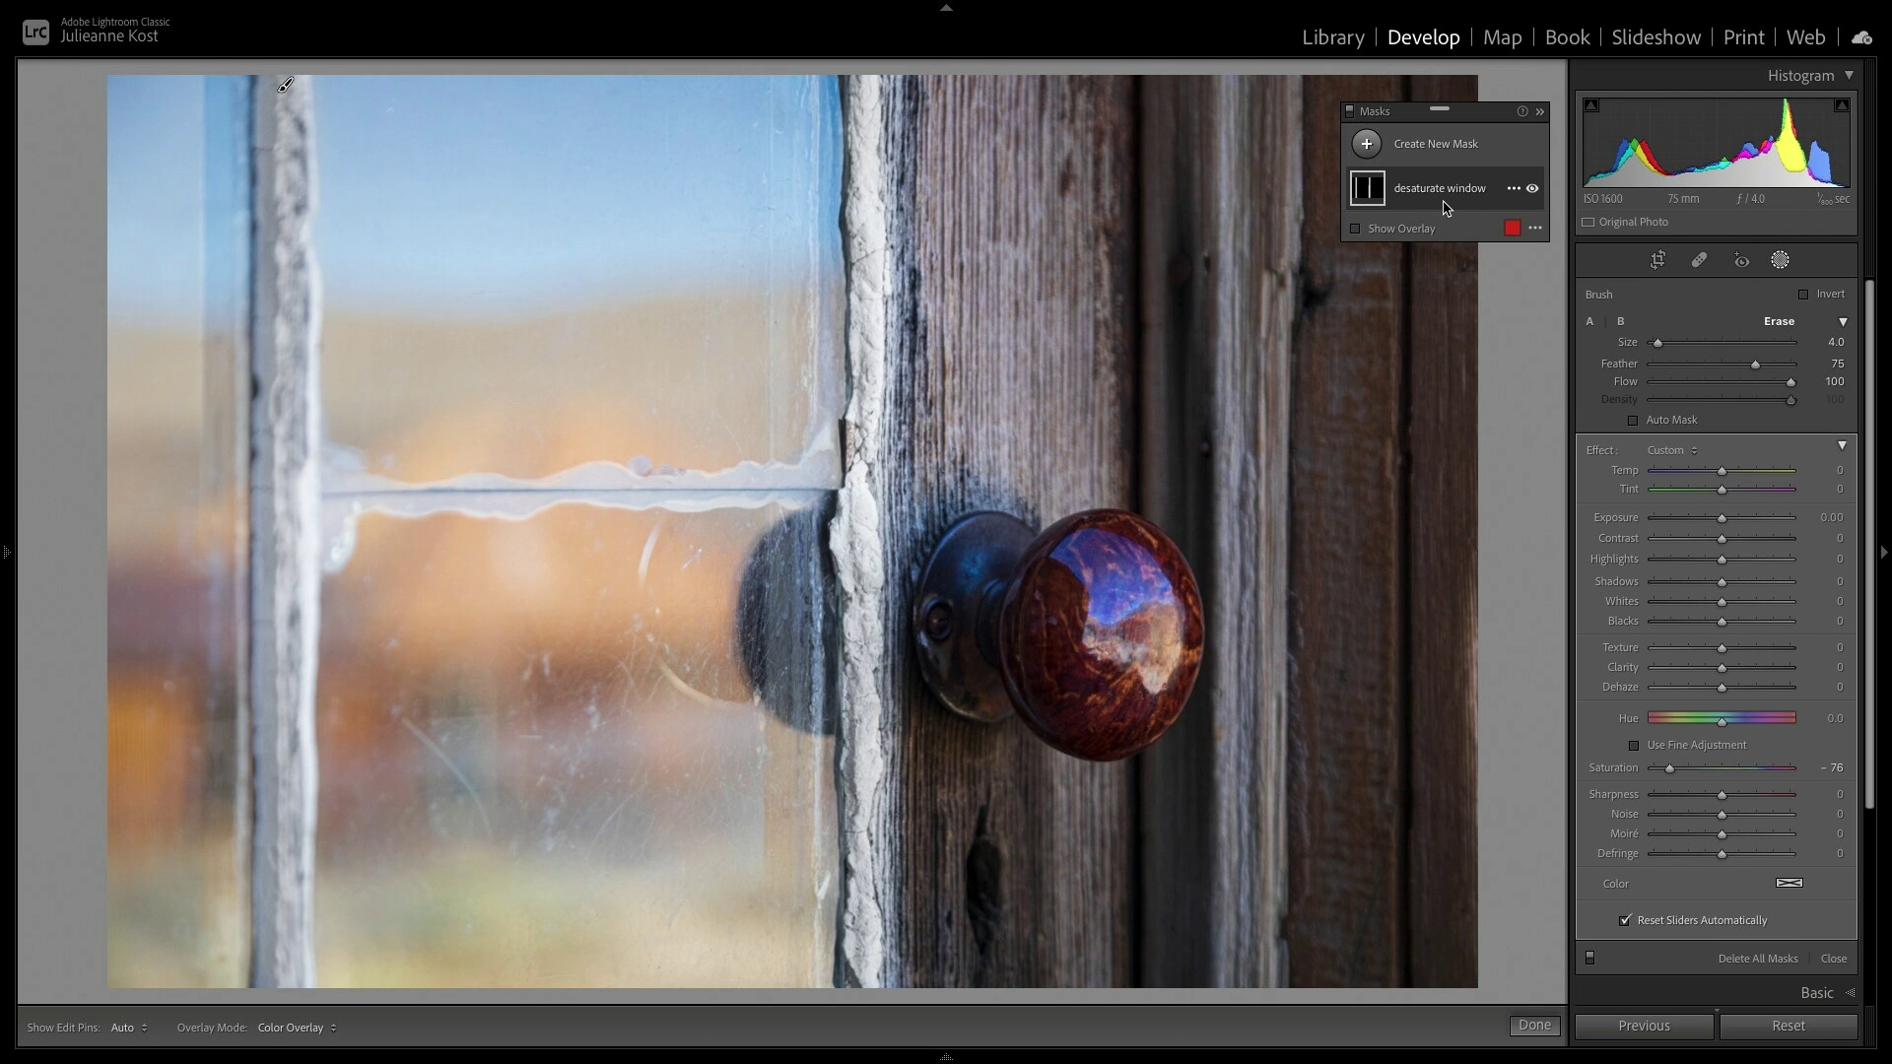
- Toggle the mask's effect off and on to compare the desaturated frame
click(1532, 190)
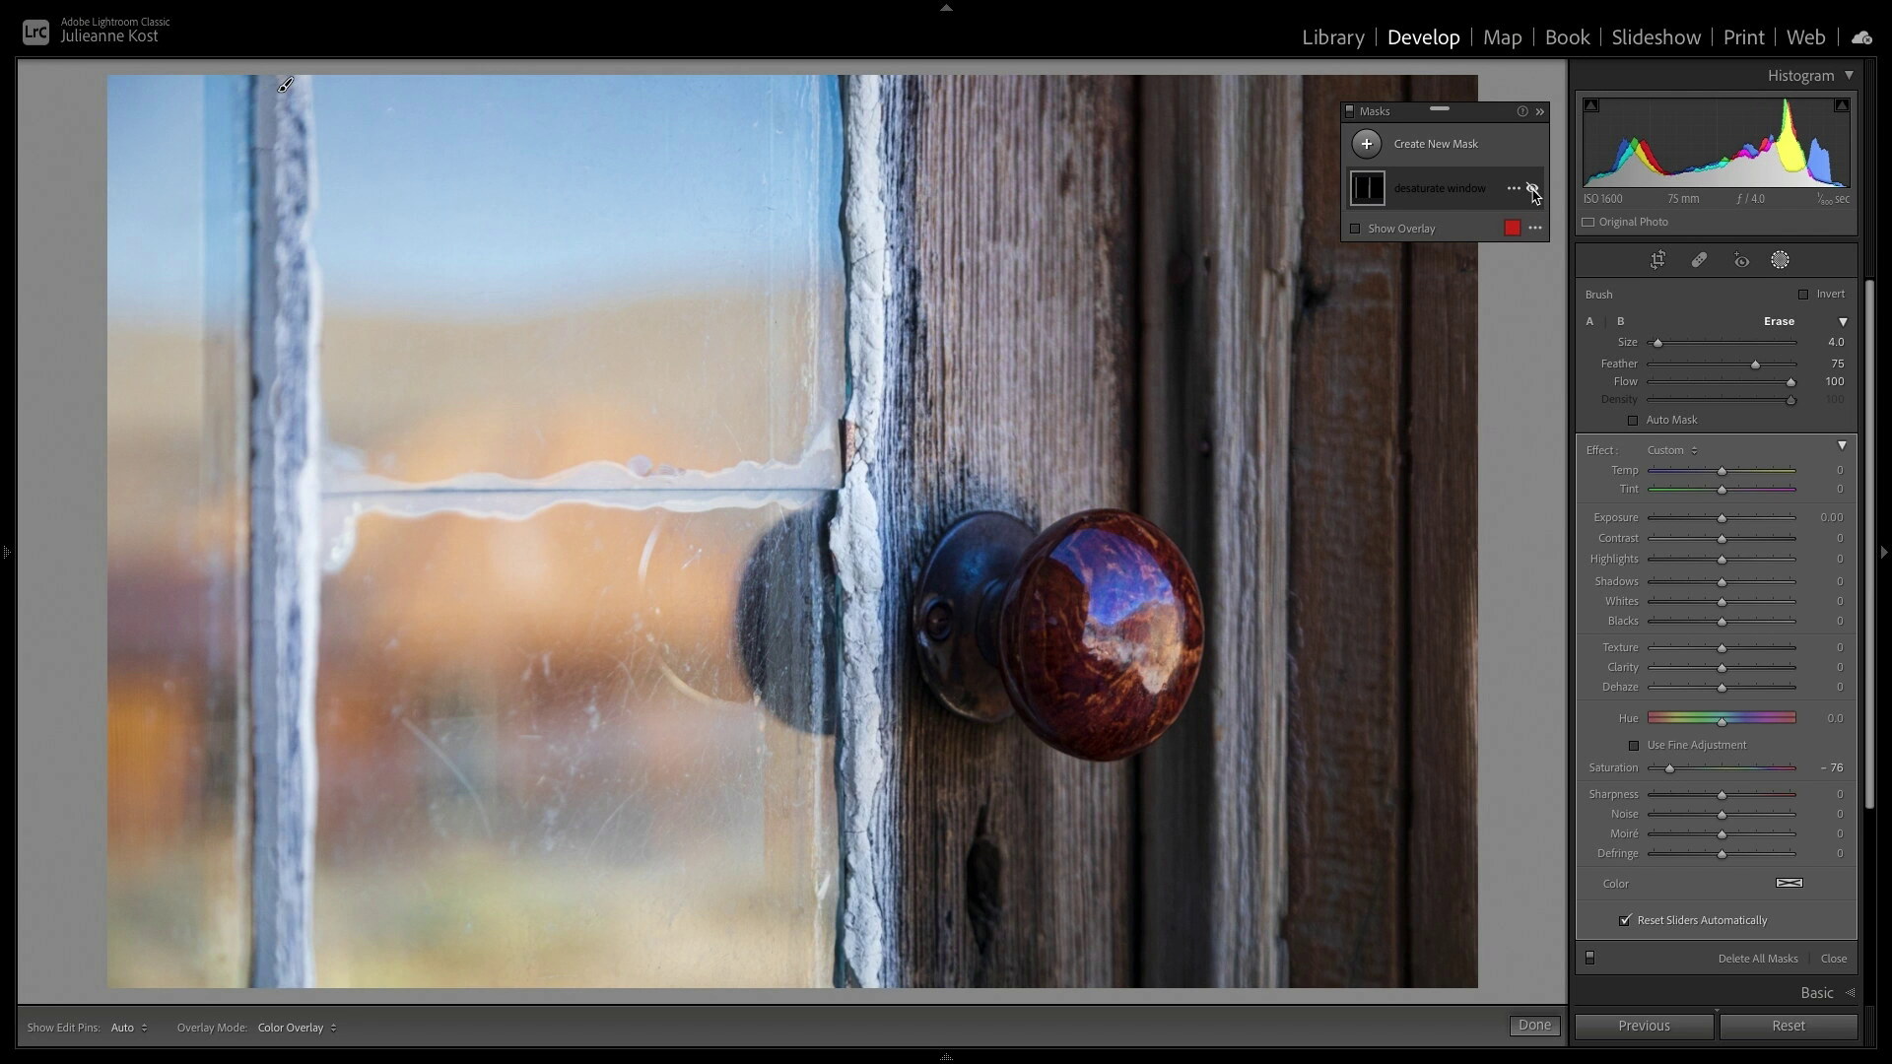
click(1533, 190)
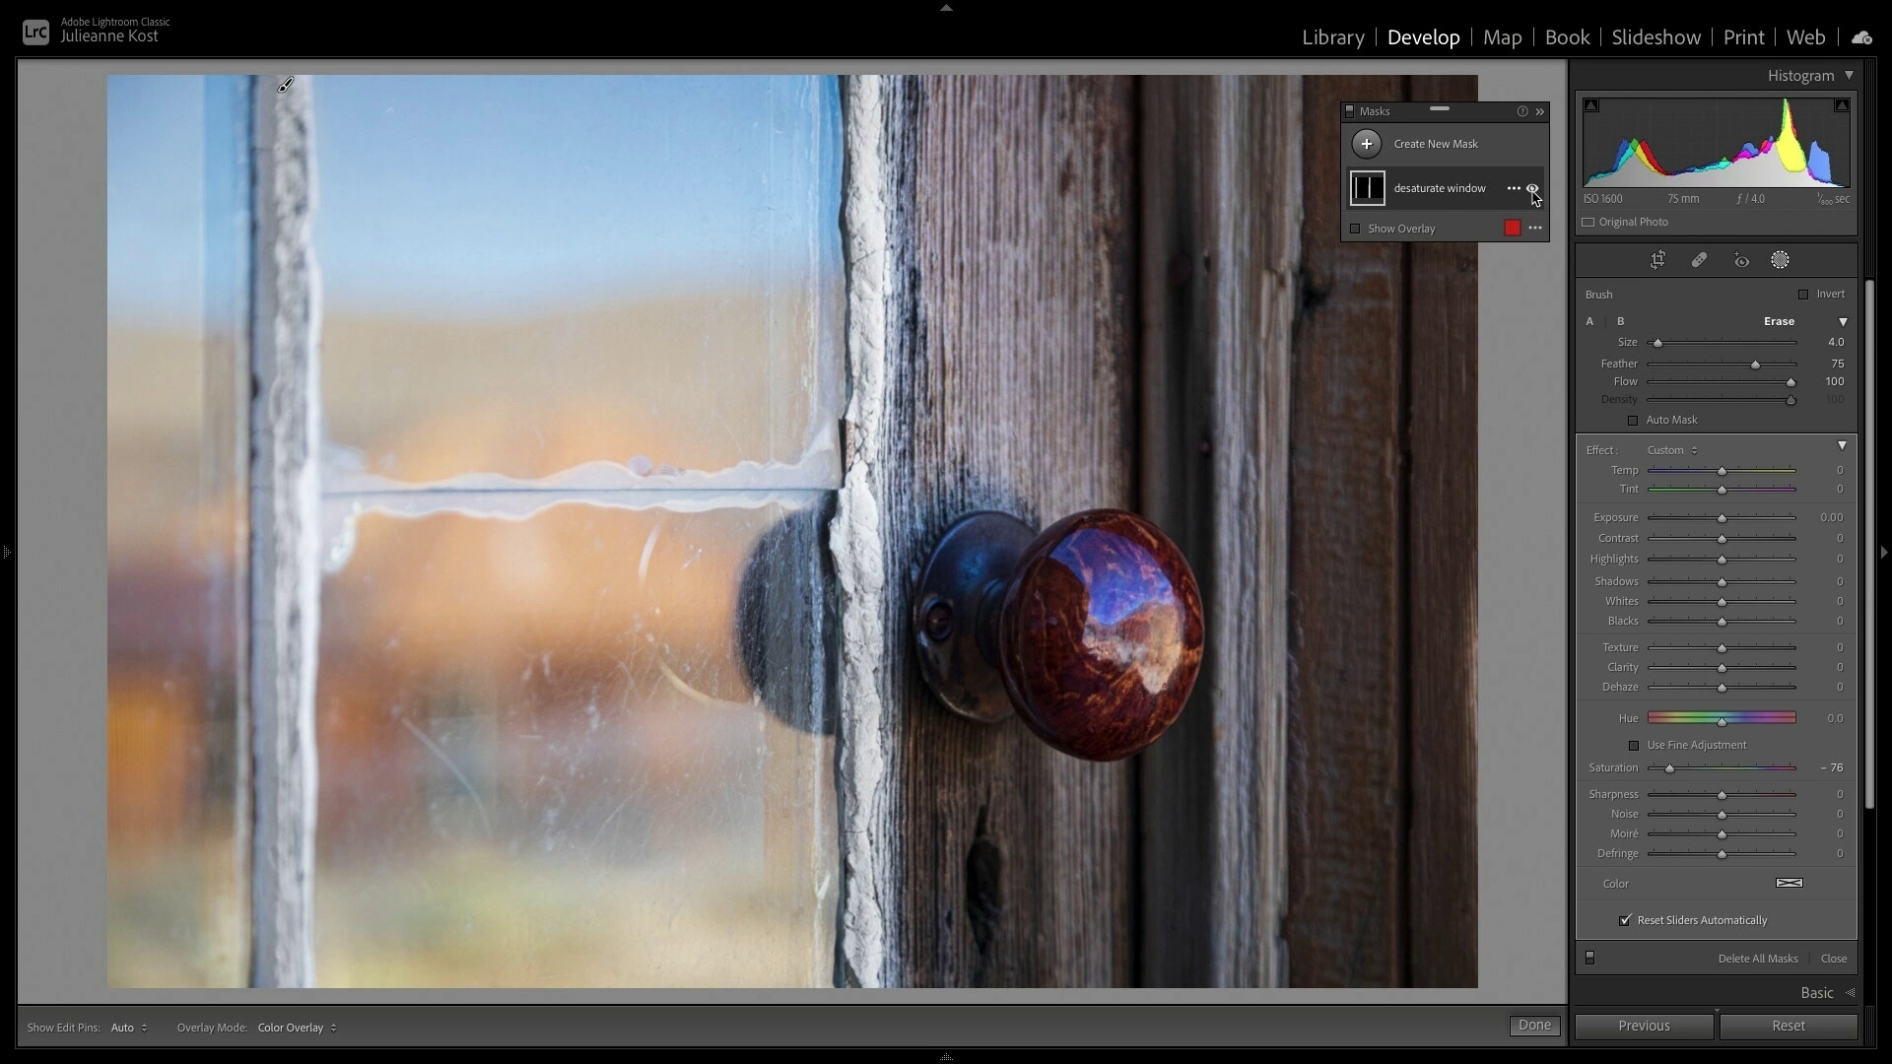
click(1533, 192)
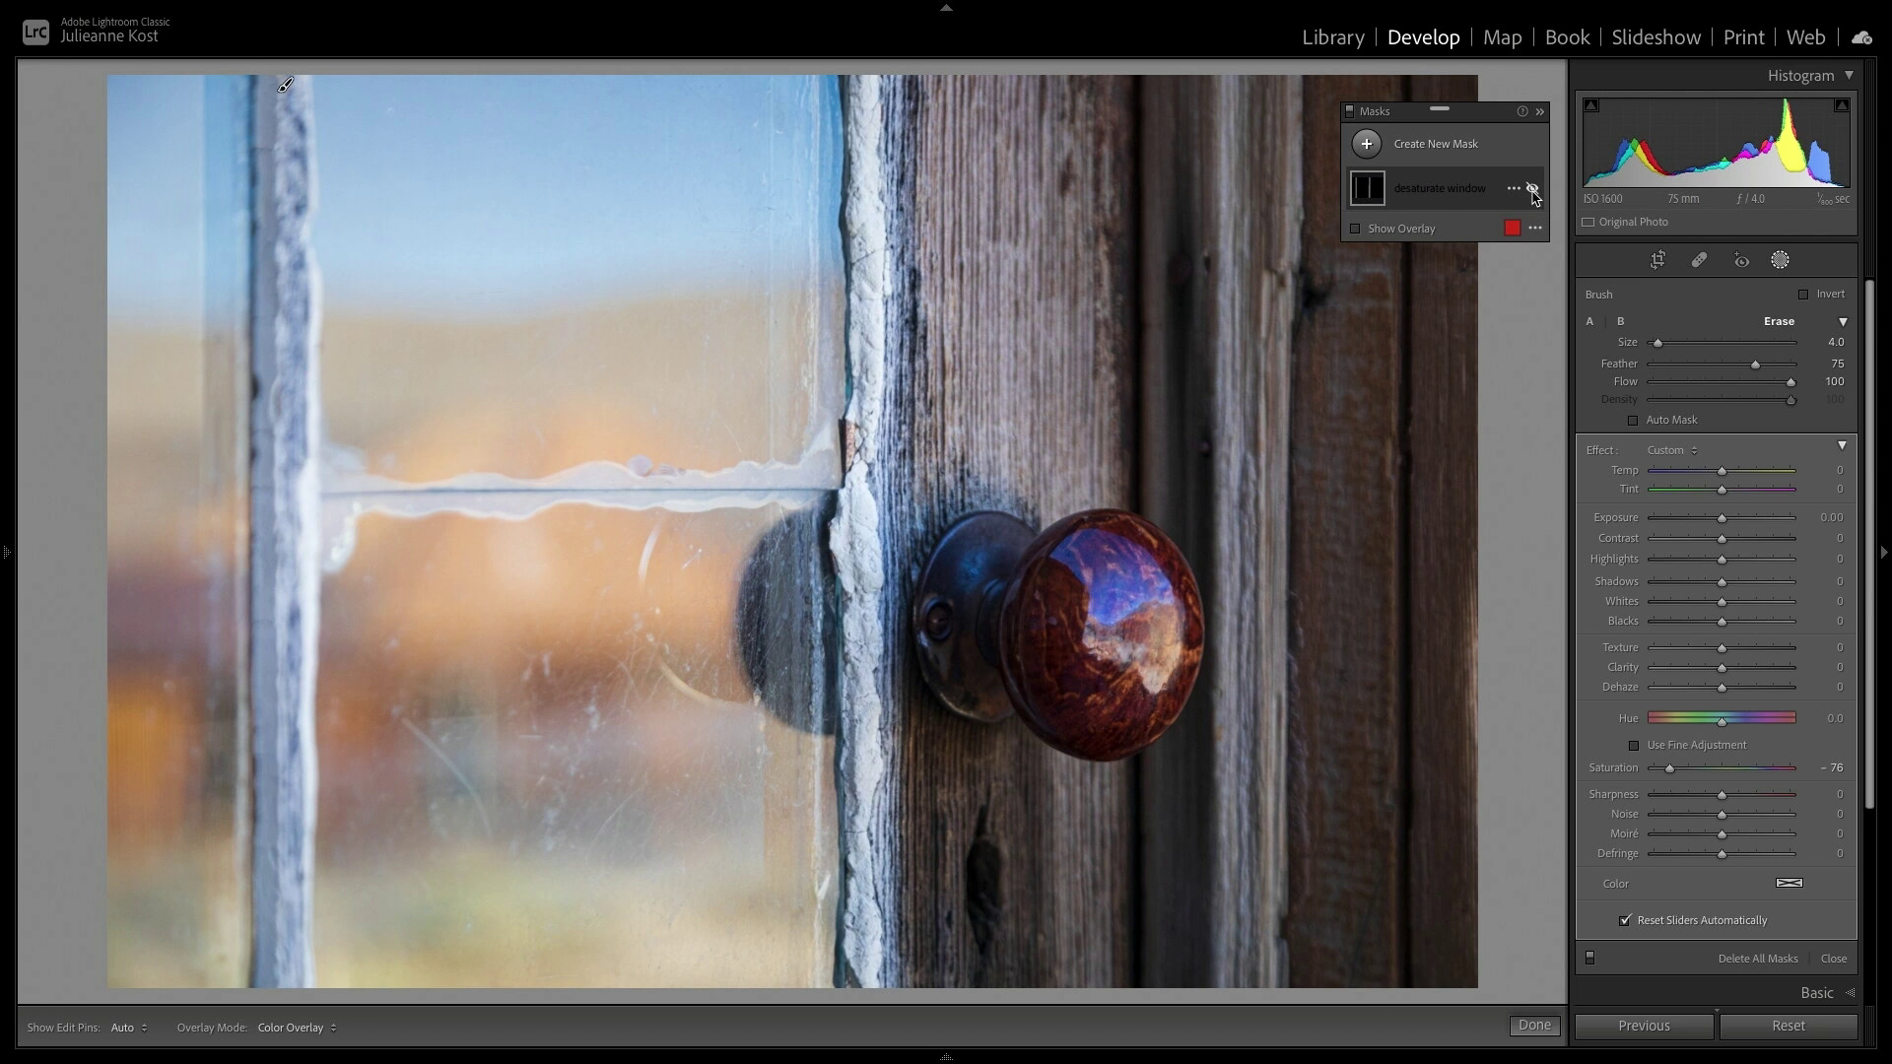
click(1534, 192)
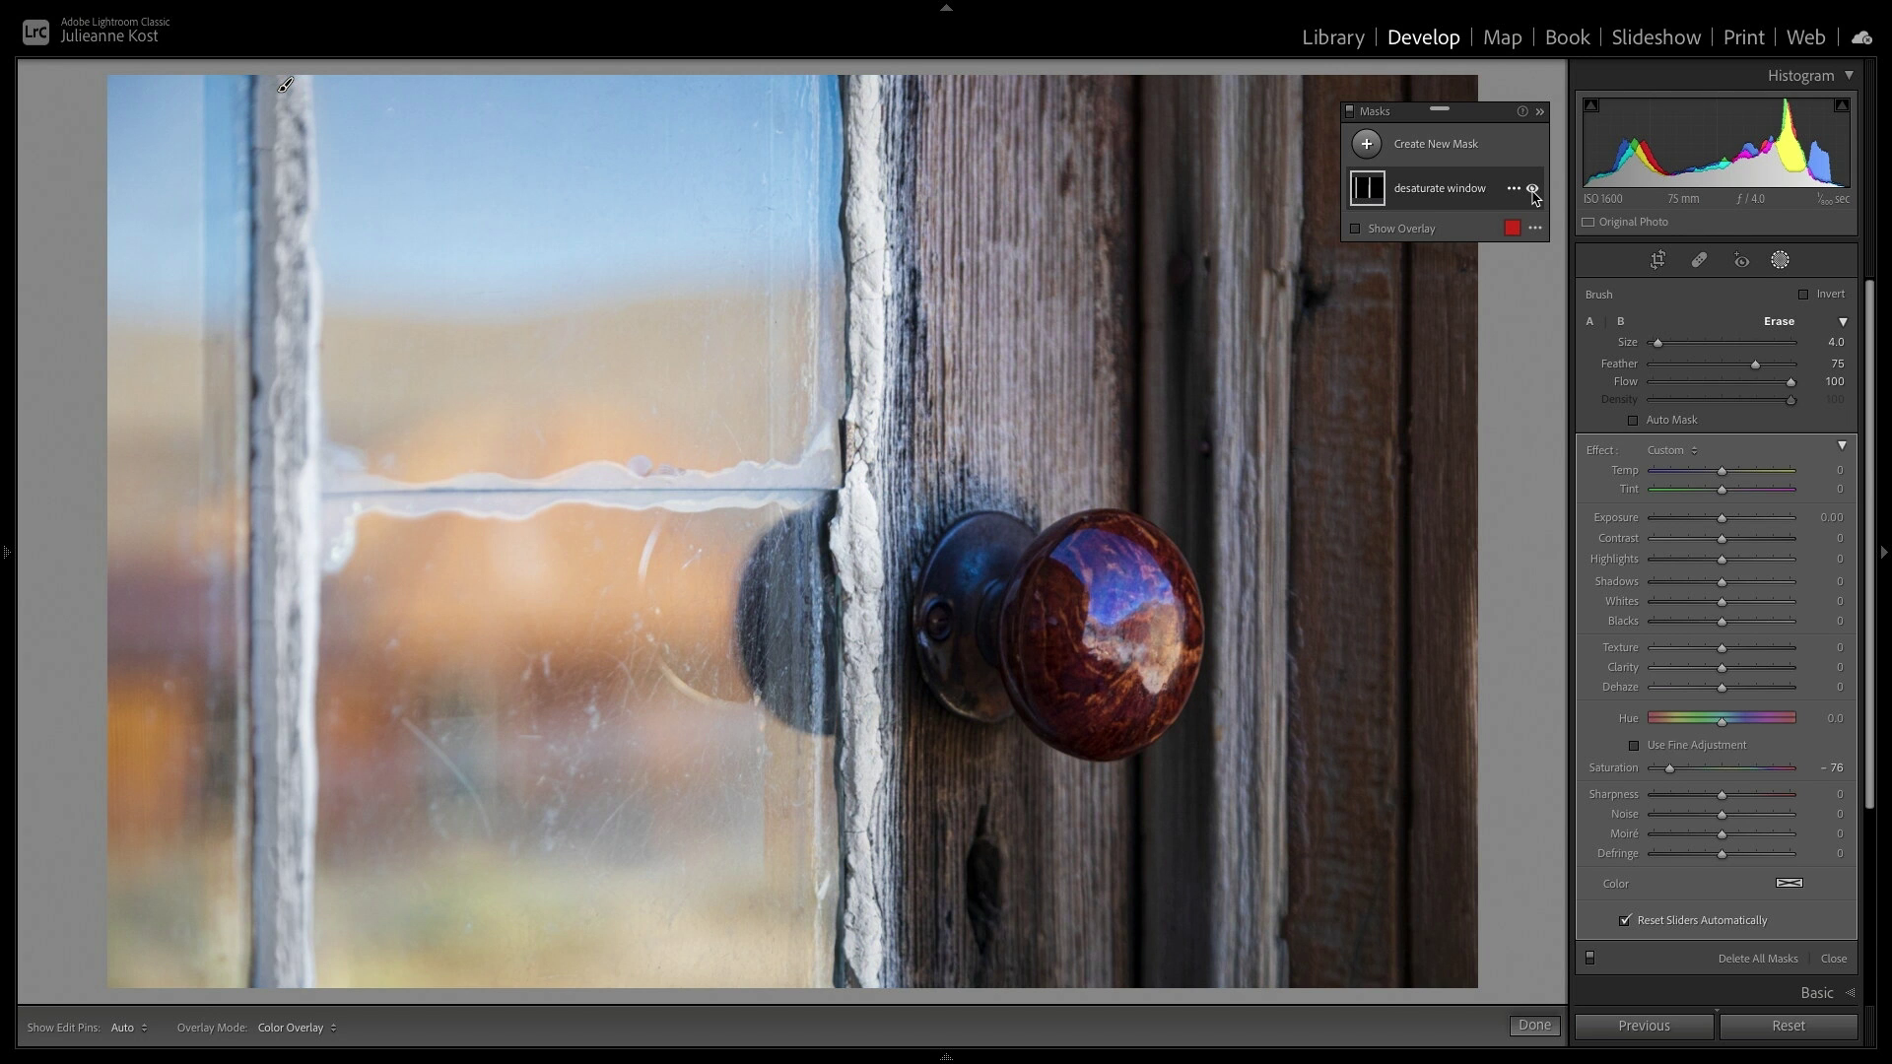
- Add a linear gradient mask and fit it over the window glass beside the door
click(1369, 146)
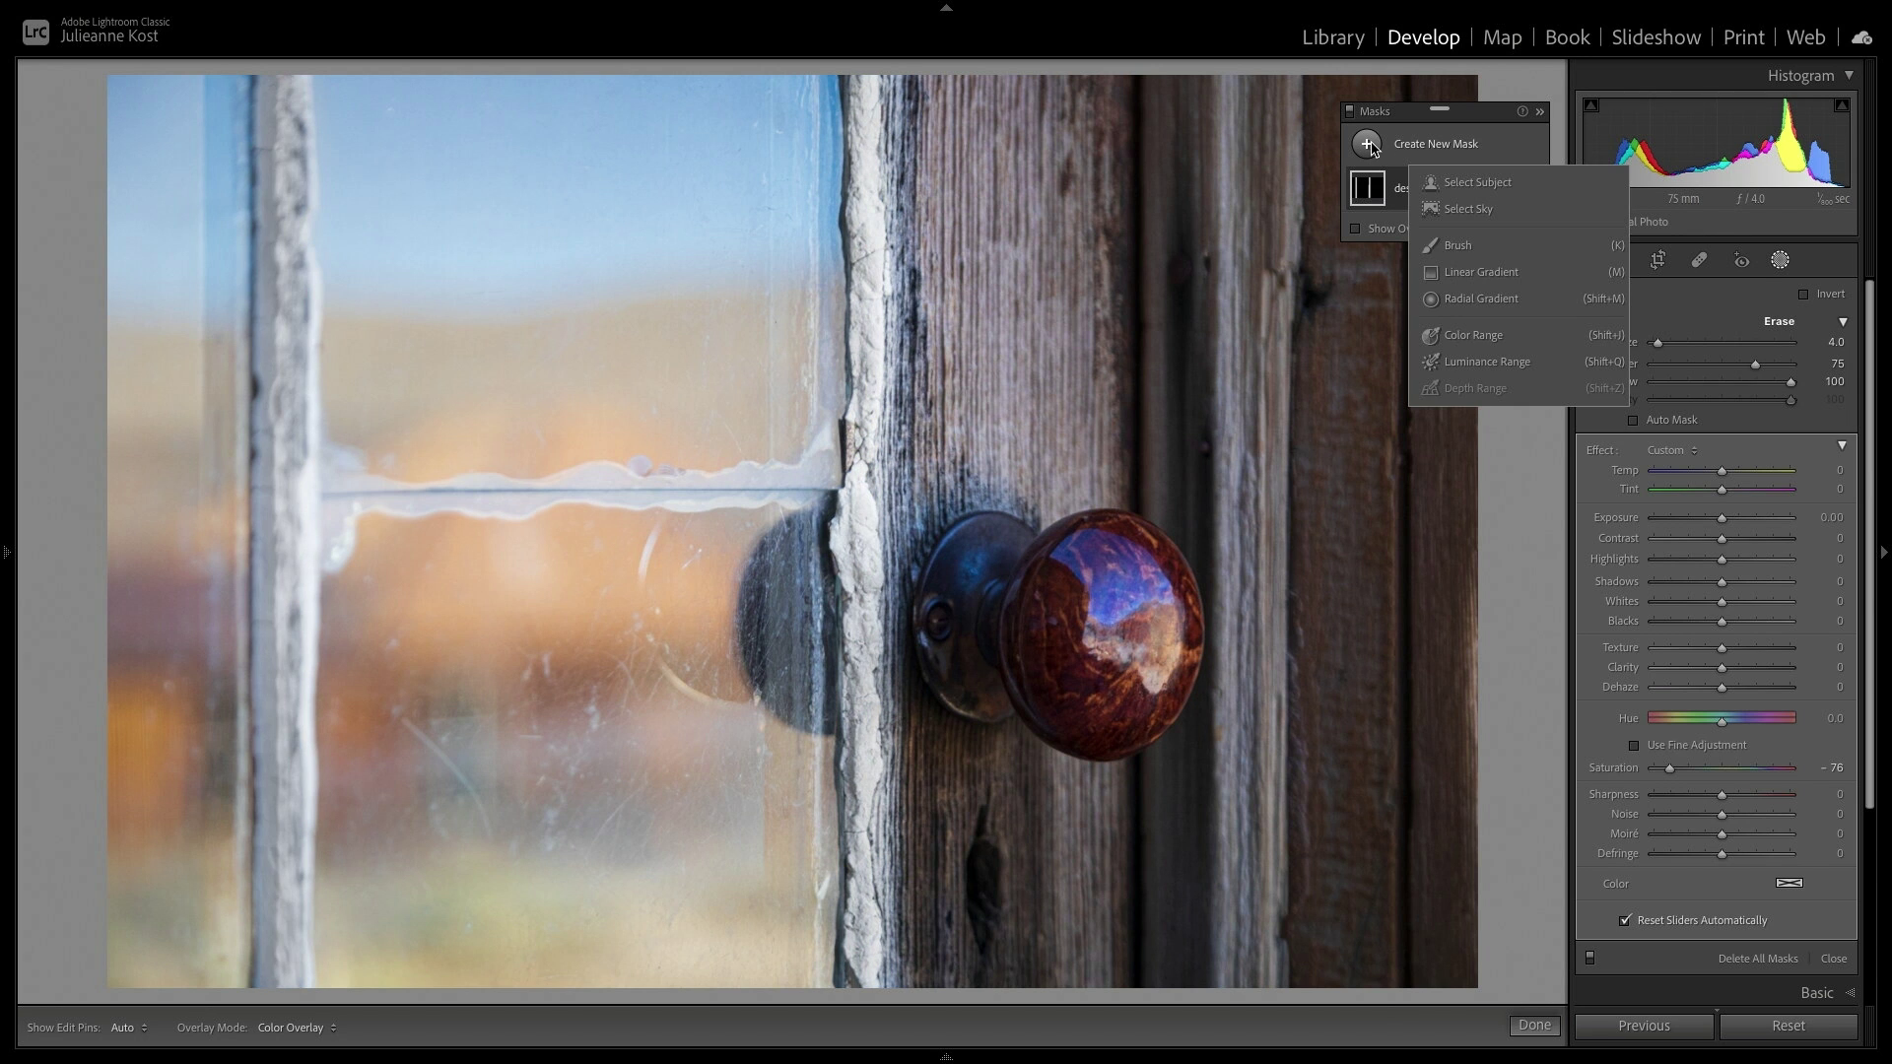
click(1464, 274)
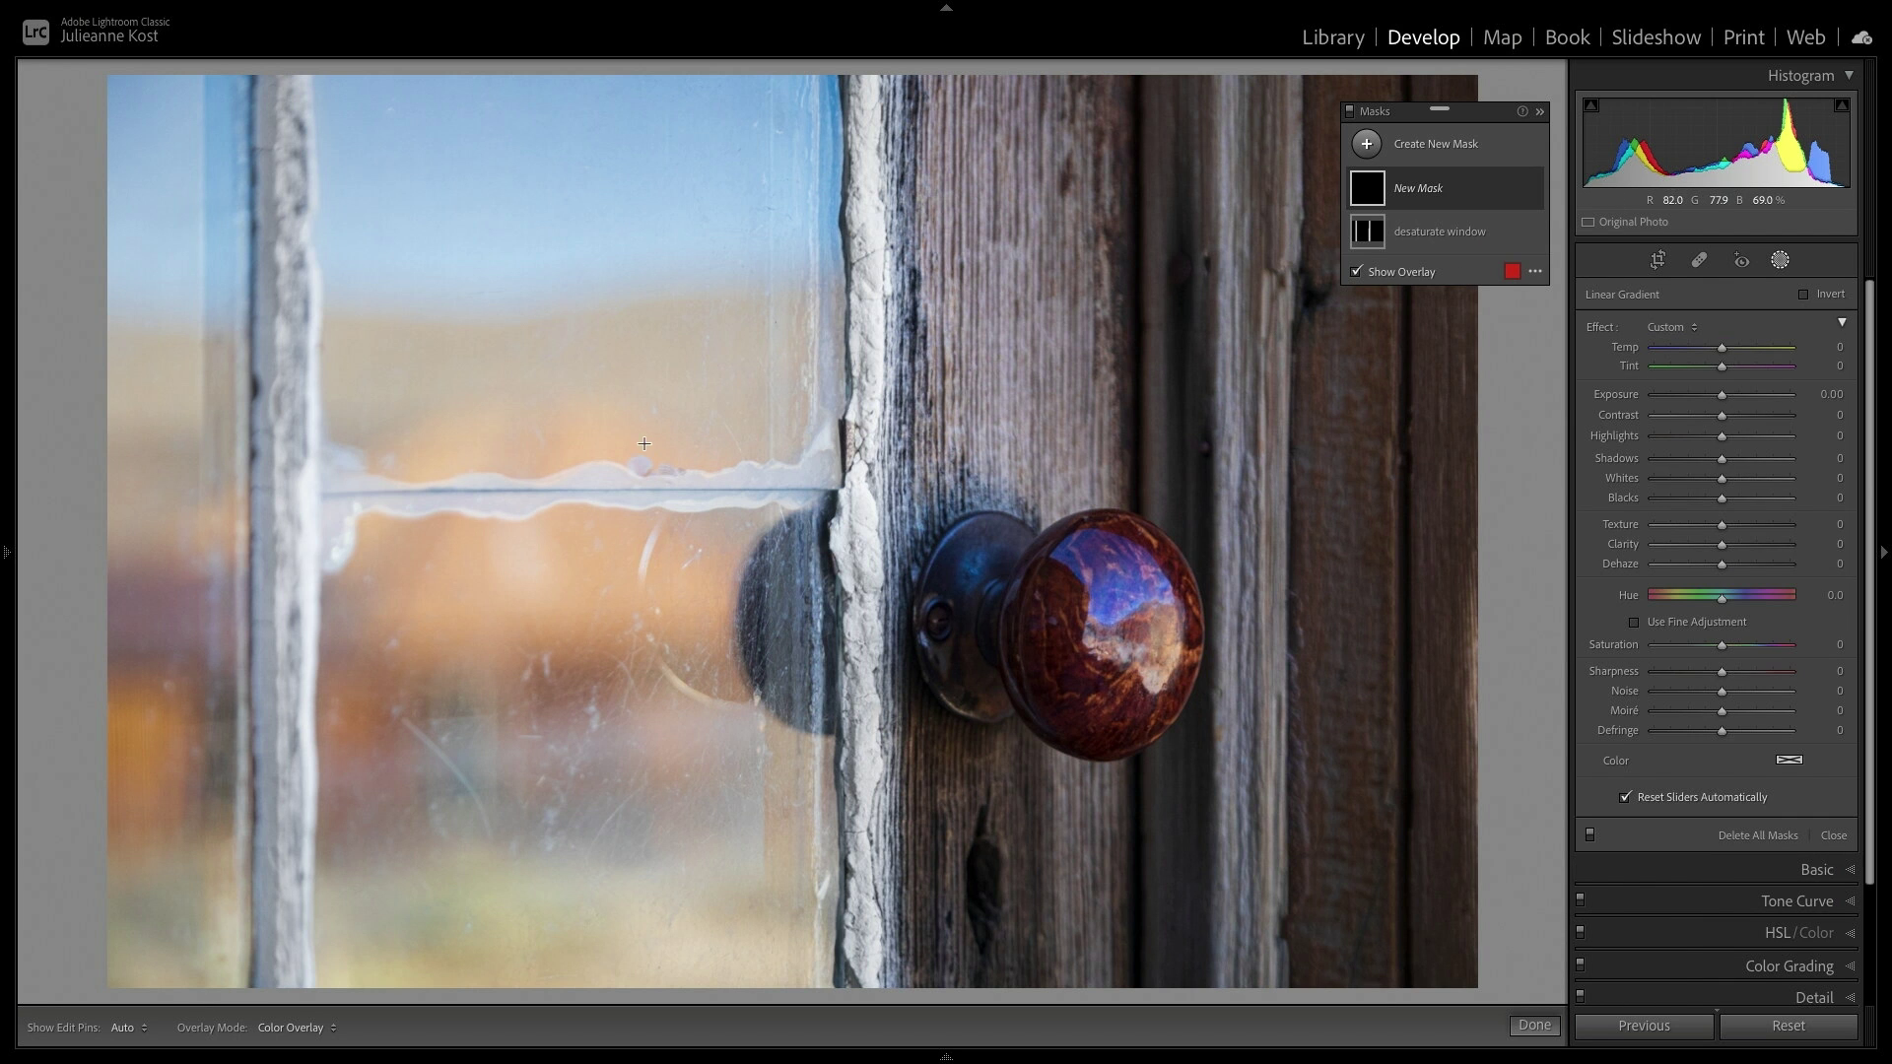
drag(616, 443, 895, 442)
drag(755, 442, 819, 428)
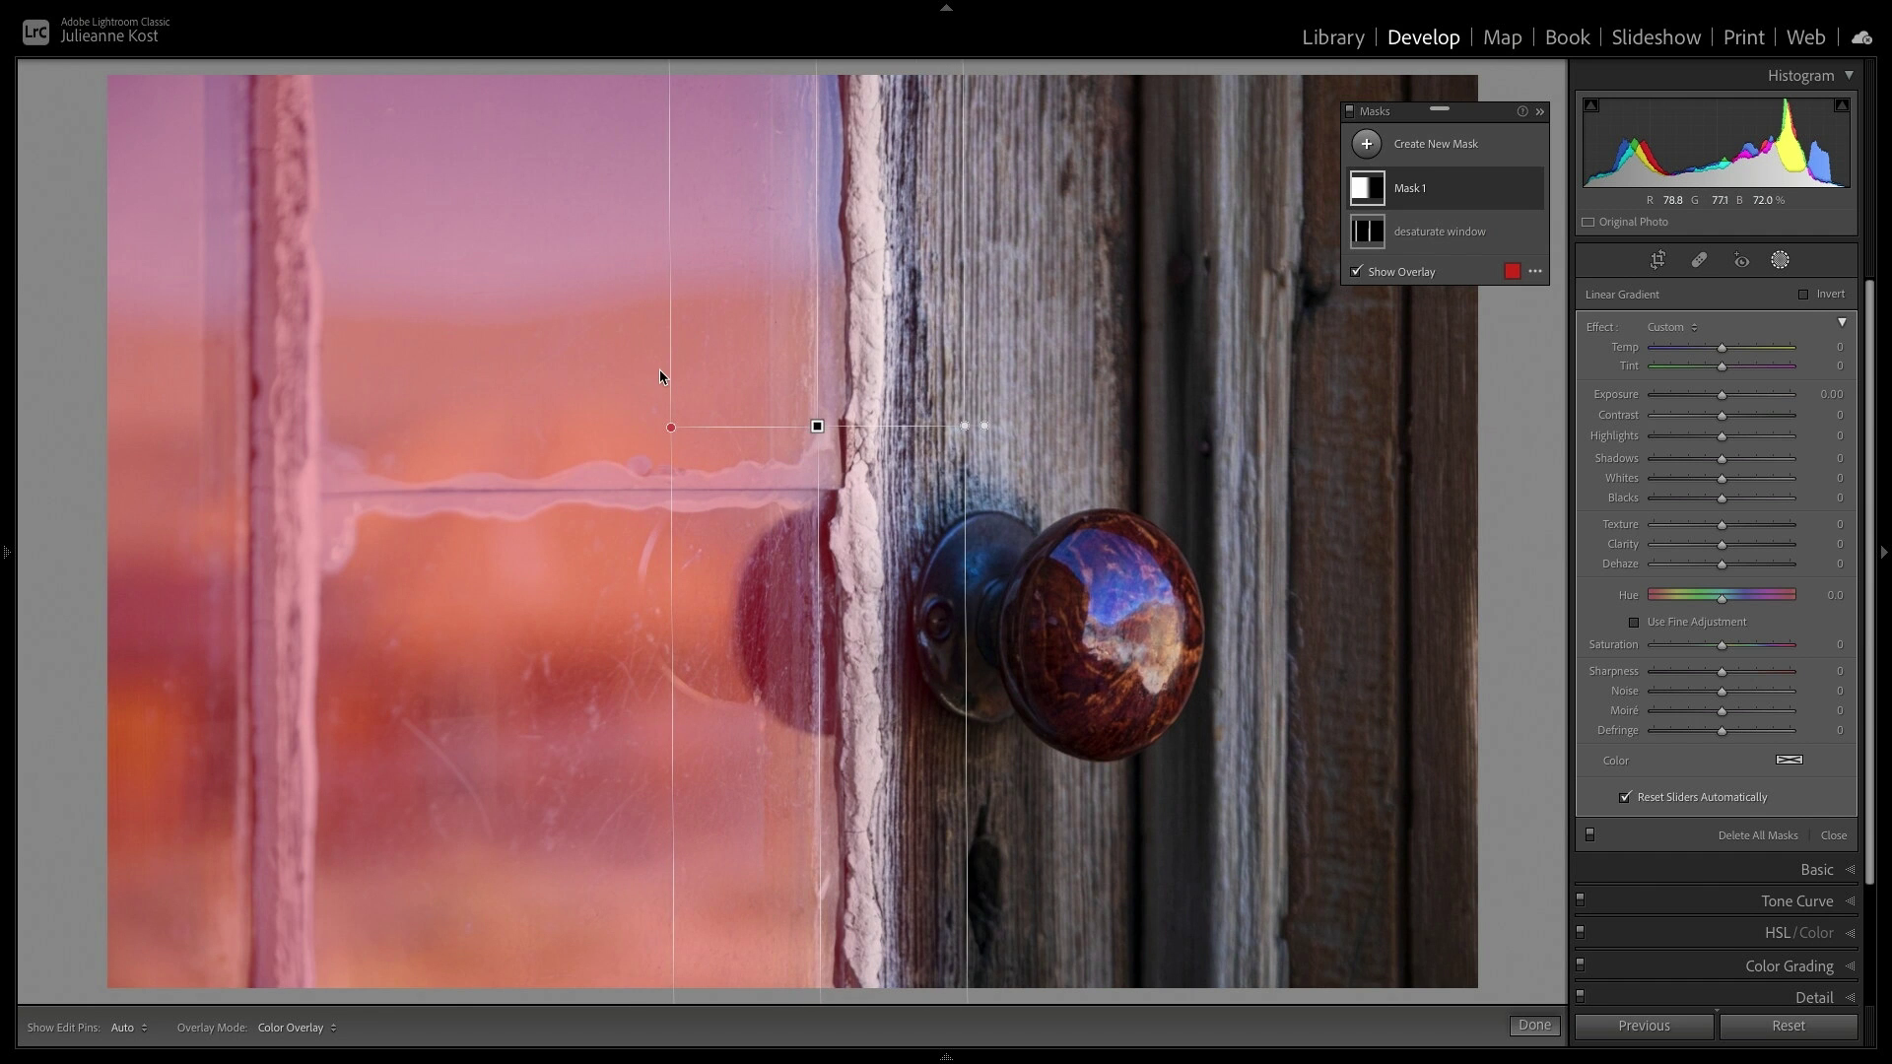
drag(967, 371, 871, 387)
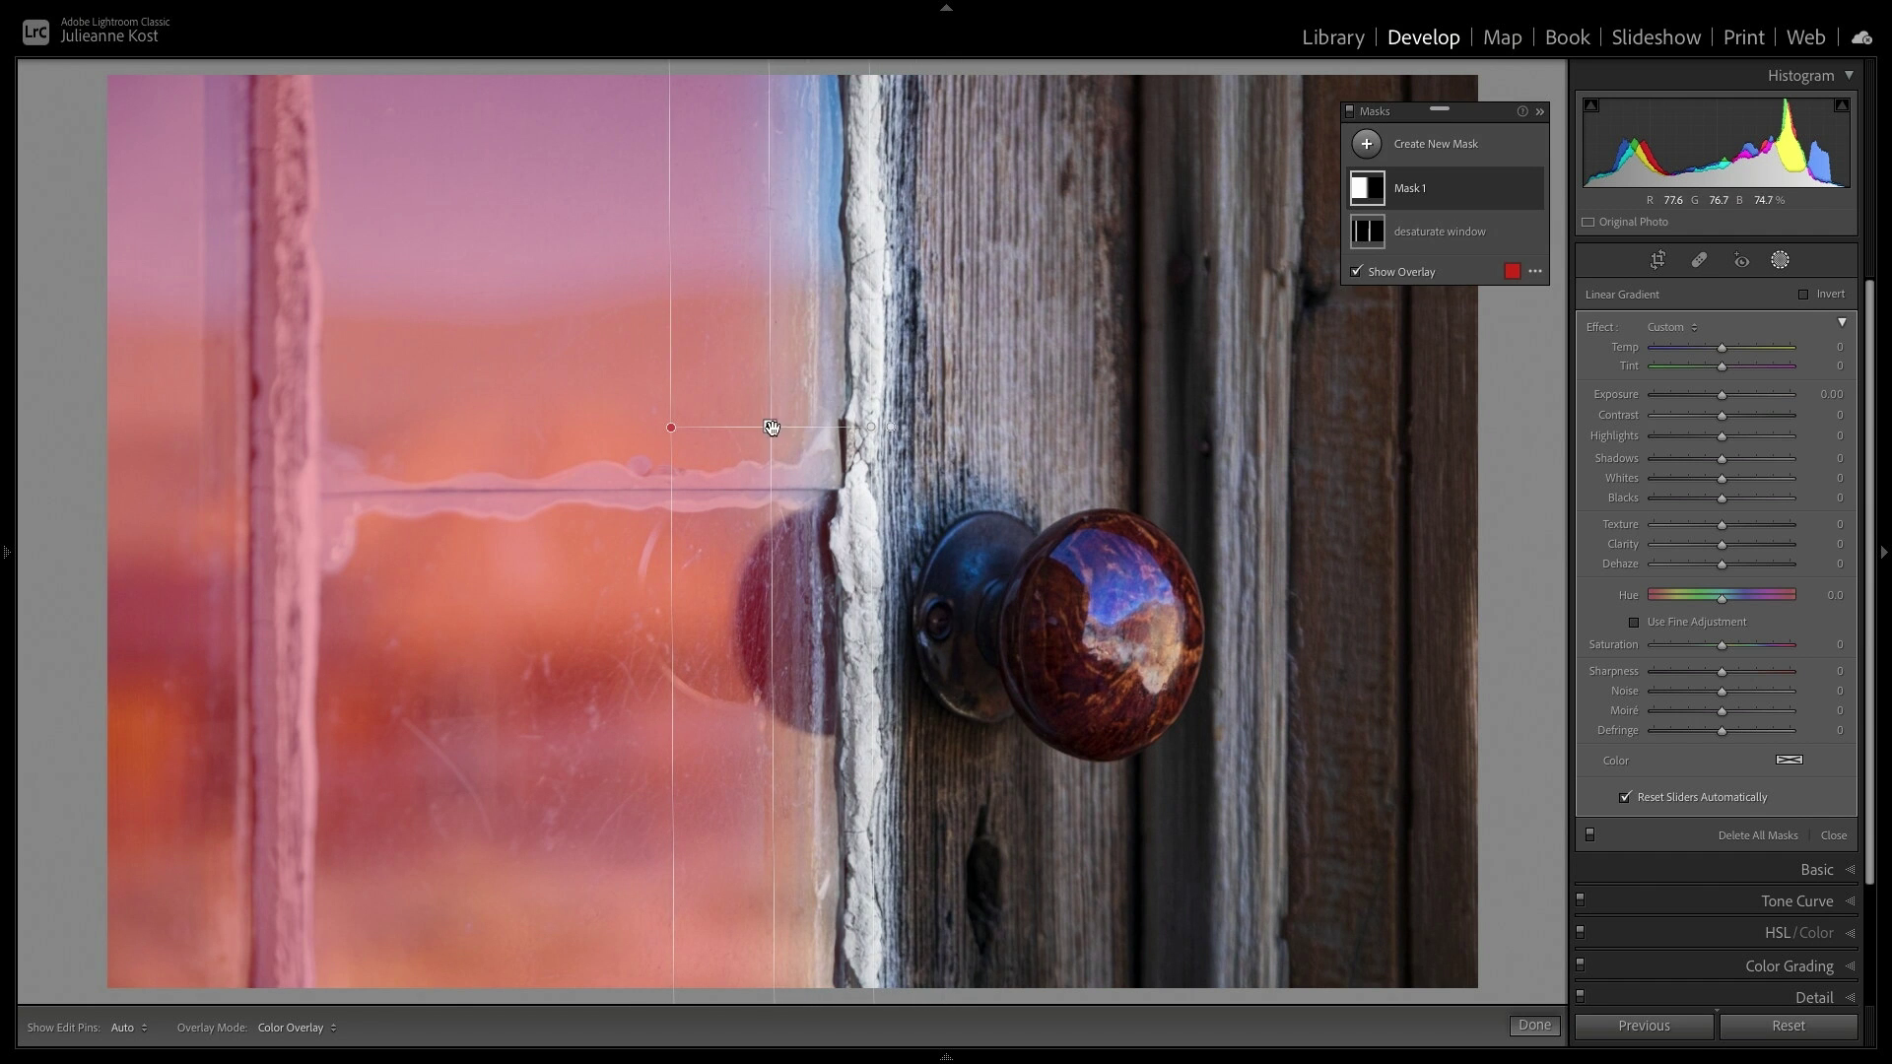
drag(772, 427, 837, 443)
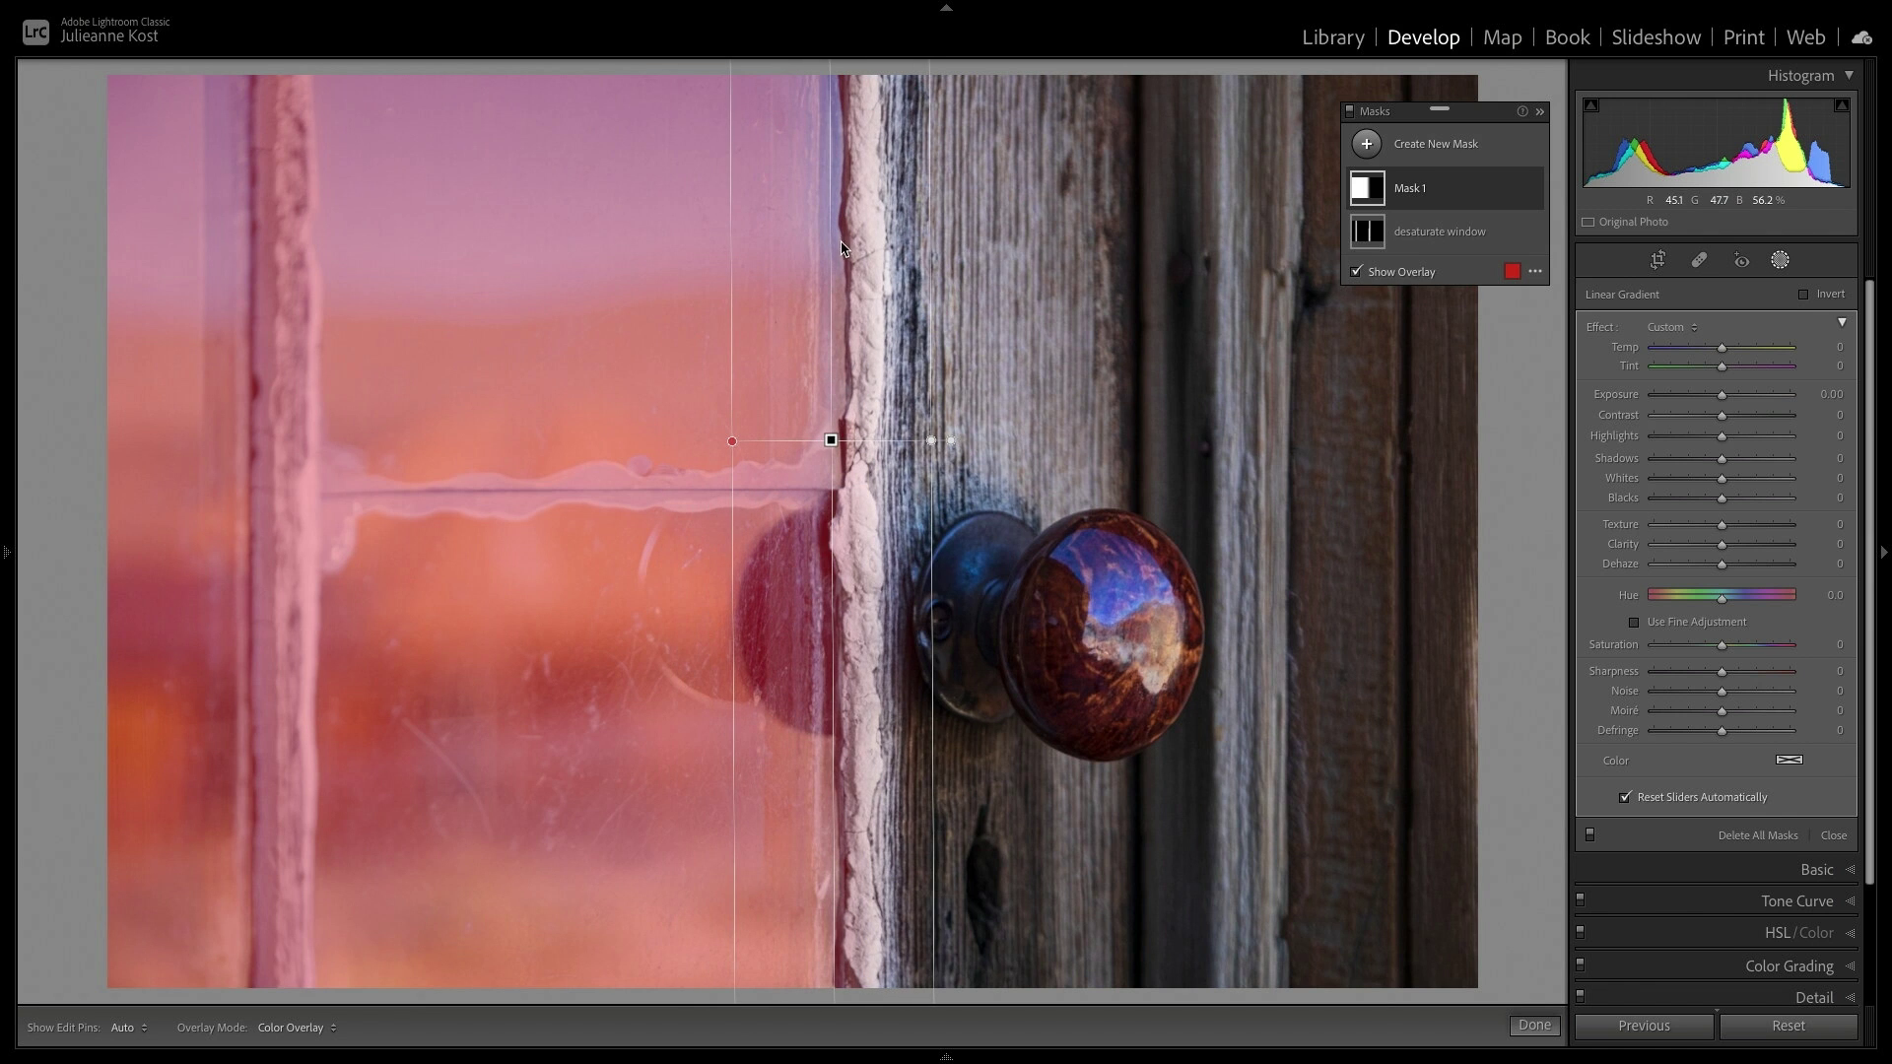
drag(829, 221, 785, 223)
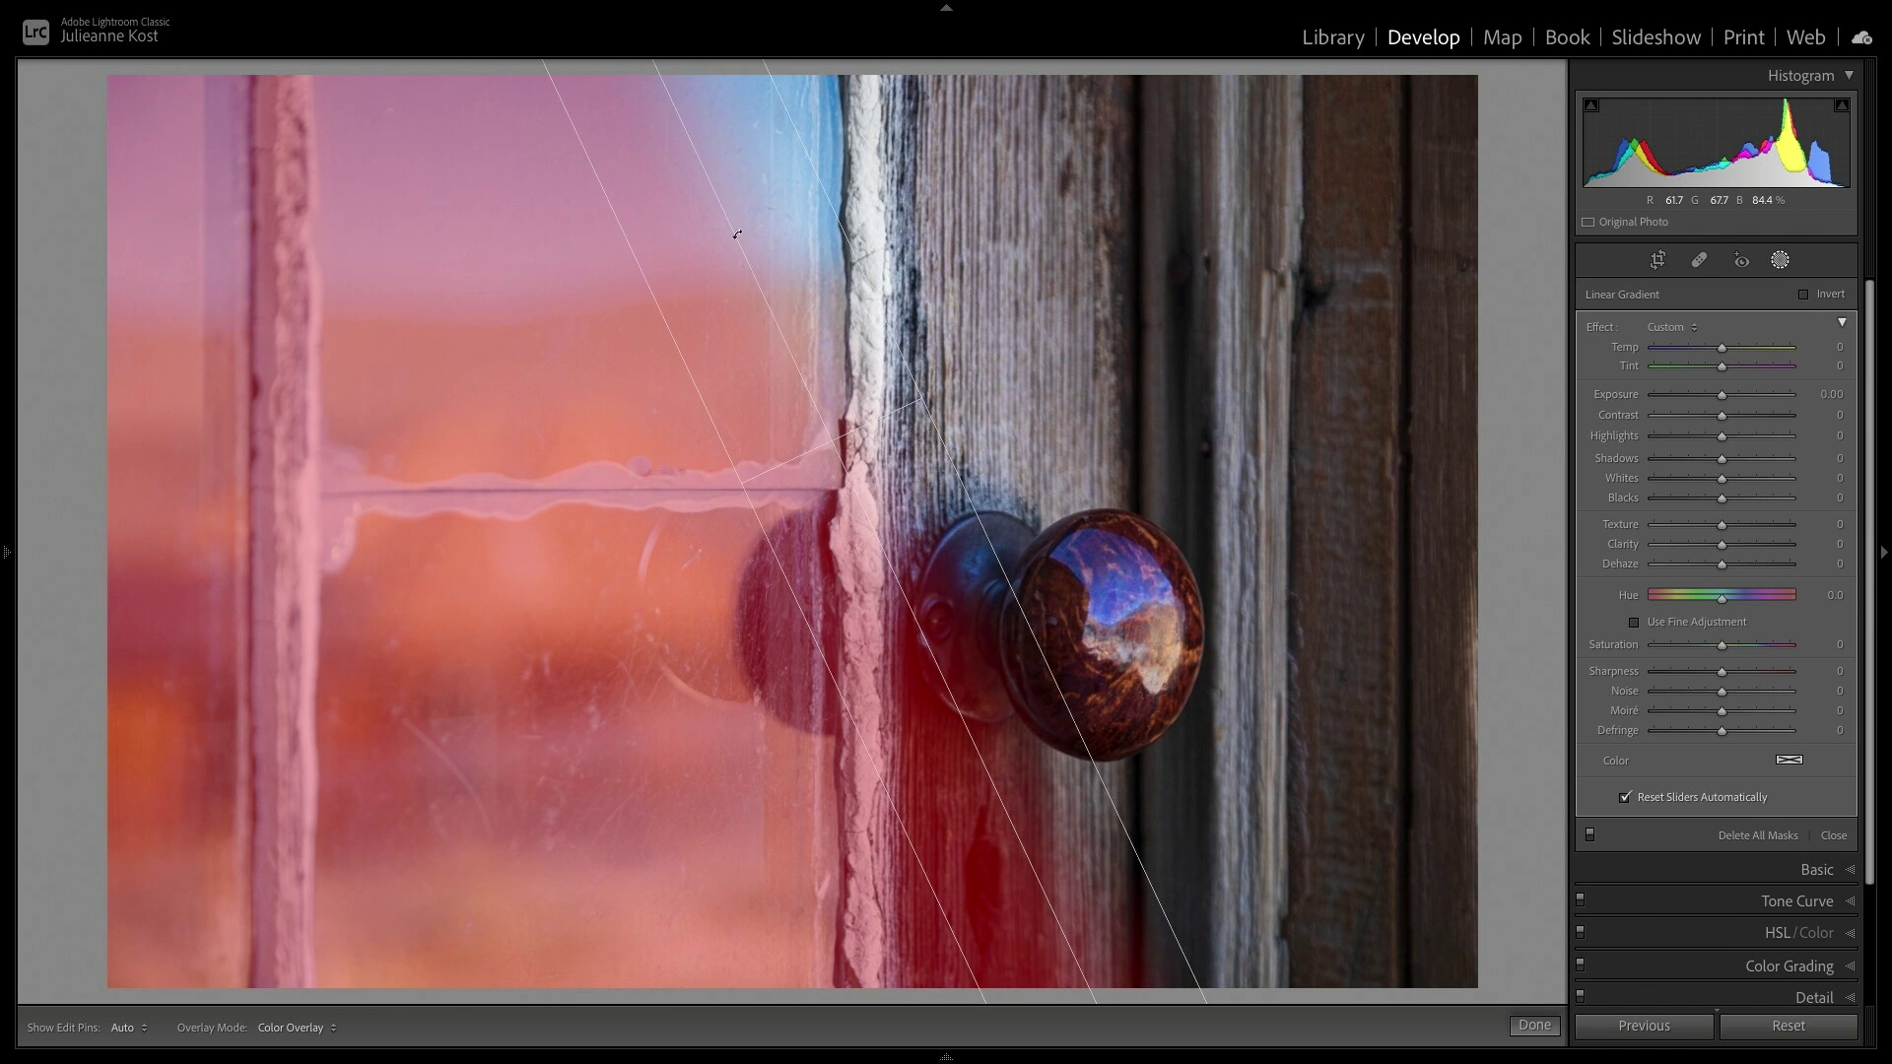
drag(737, 235, 738, 235)
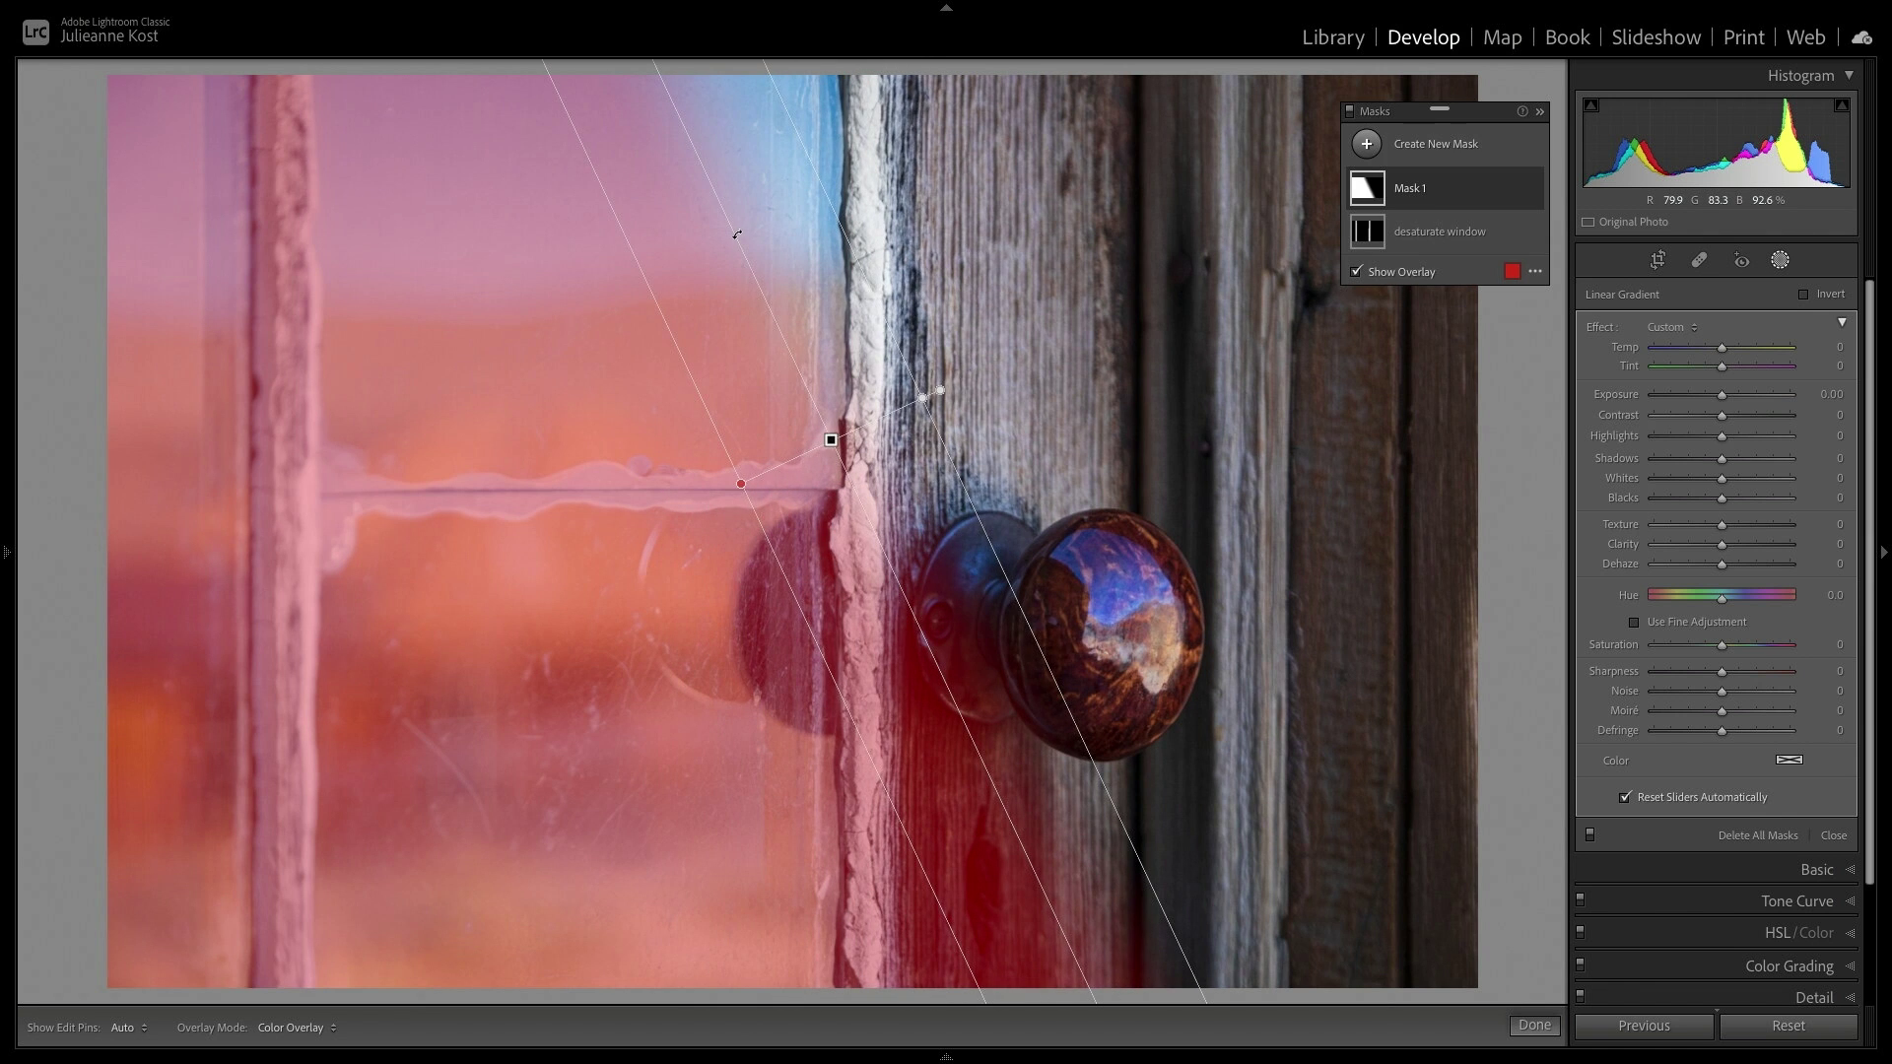
key(ctrl+z)
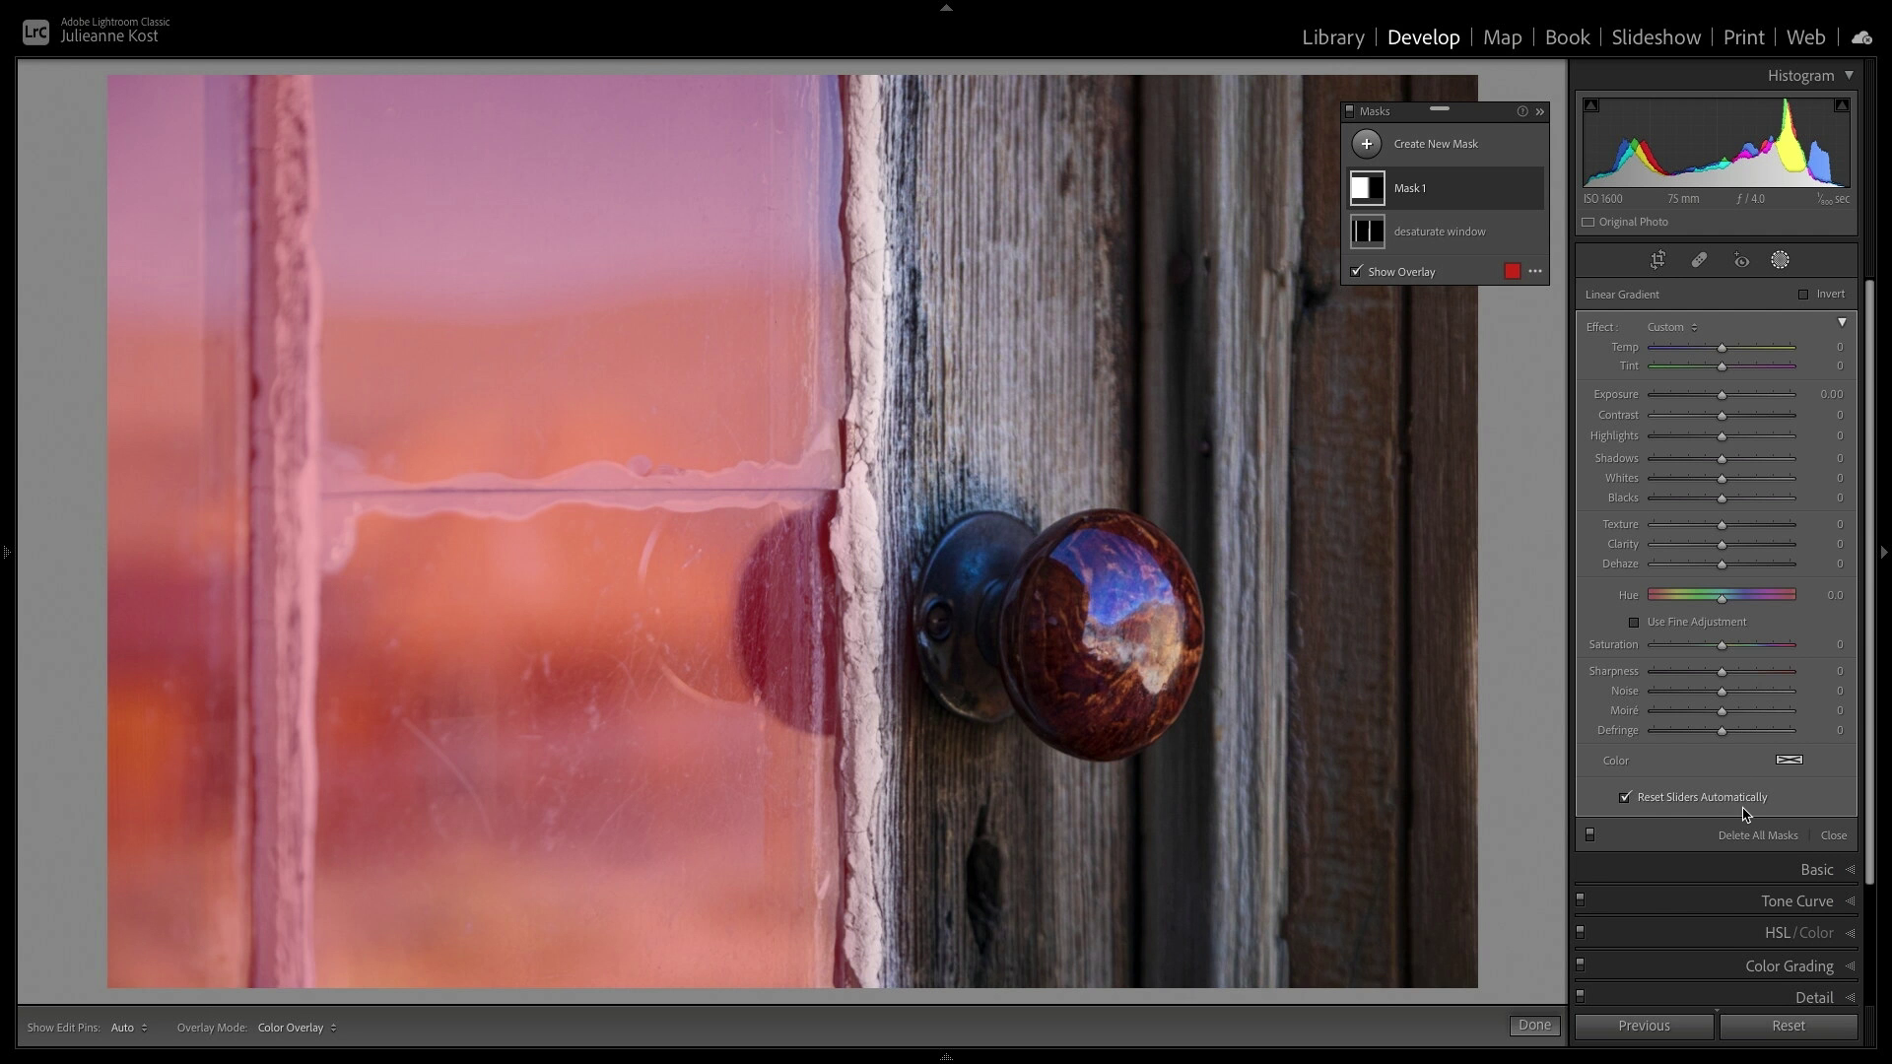
- Give the gradient Clarity 51, Dehaze 23, Temp -11 and Tint 11
key(o)
mouse_move(1722, 545)
mouse_down()
mouse_move(1758, 549)
mouse_move(1744, 570)
mouse_up()
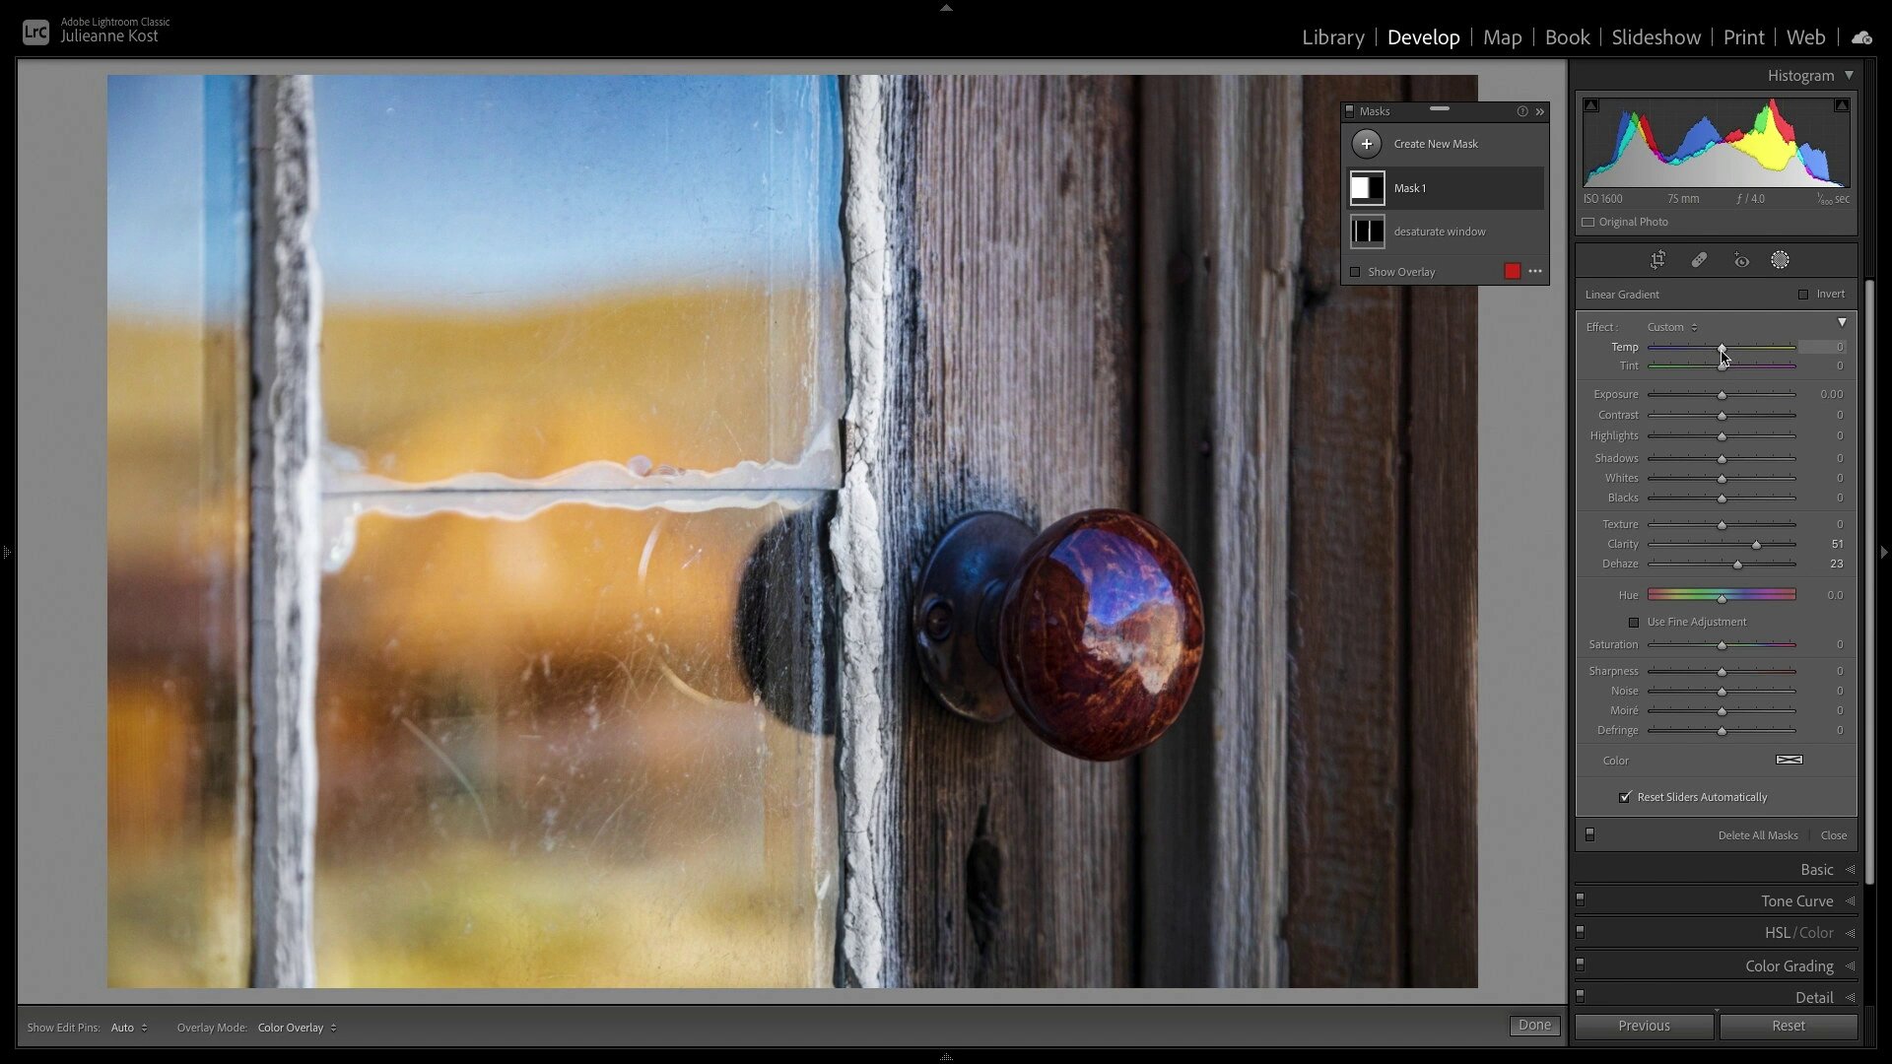
drag(1723, 349, 1732, 372)
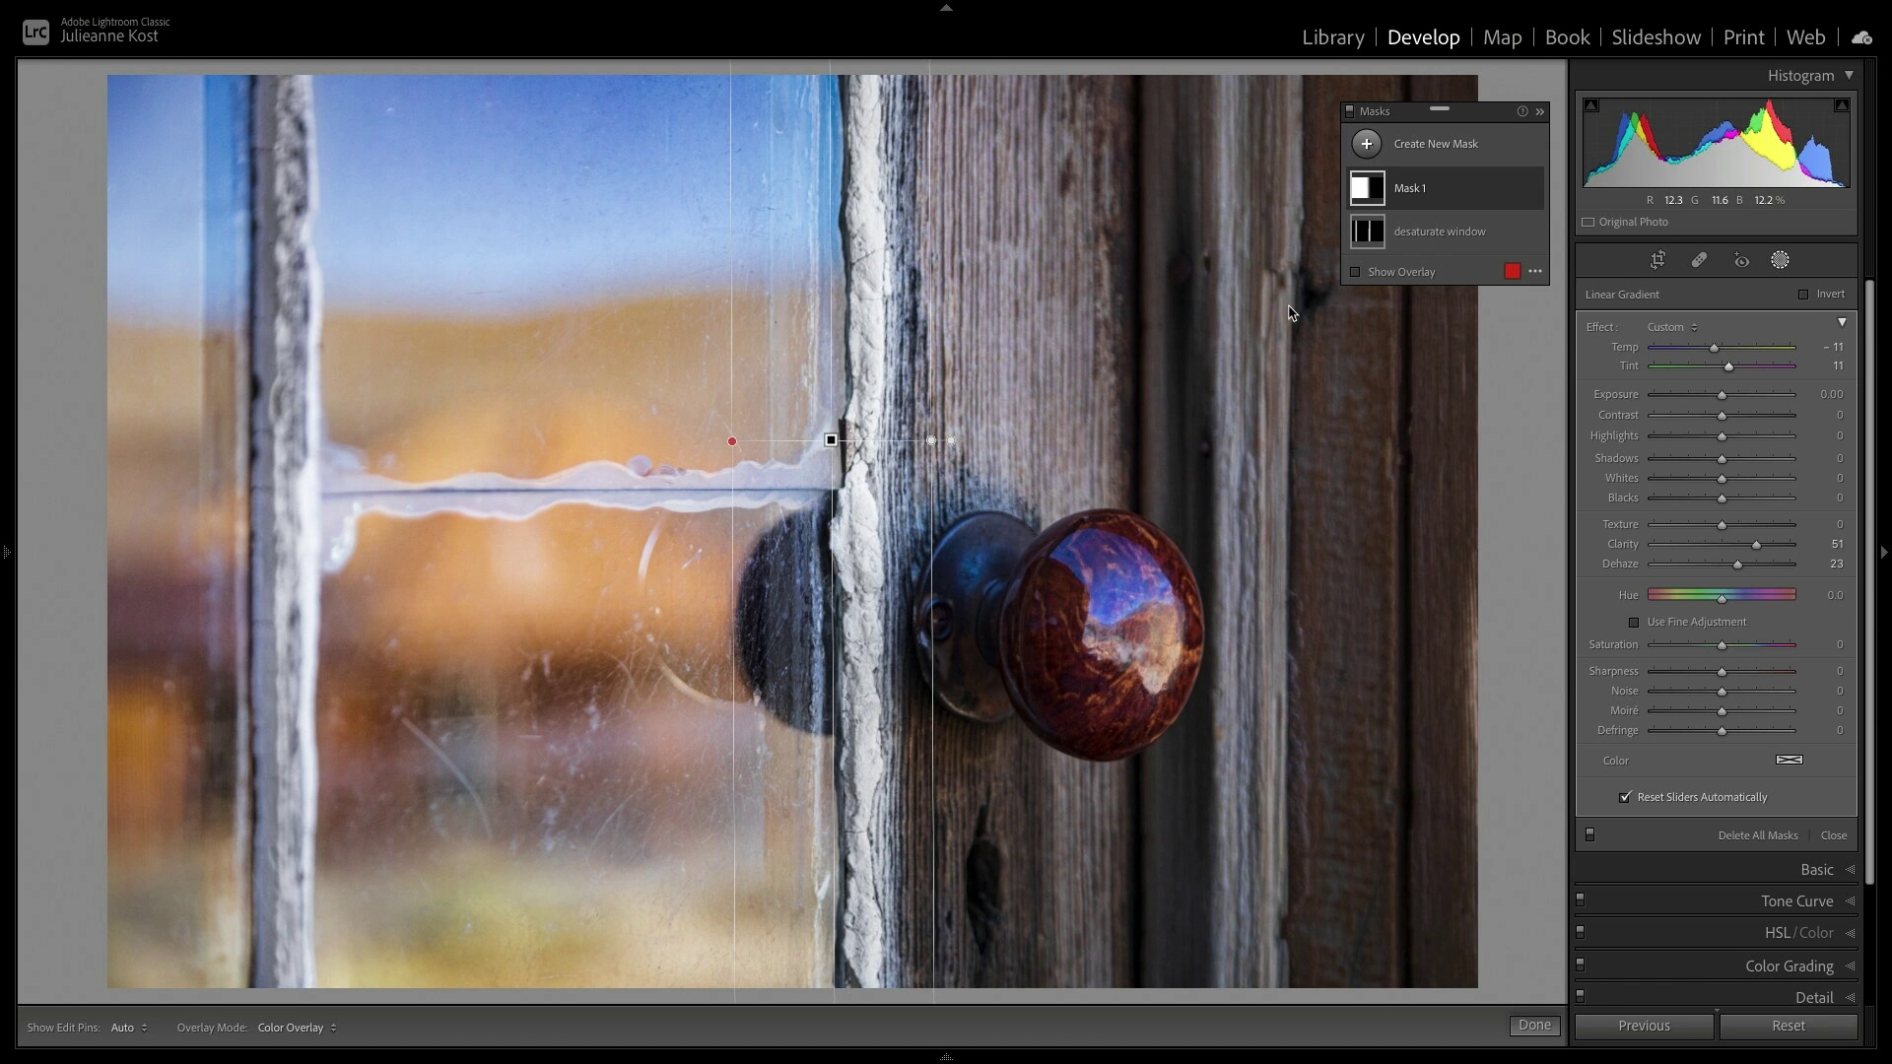
- Duplicate Mask 1 and invert the copy's linear gradient to cover the door
right_click(1511, 196)
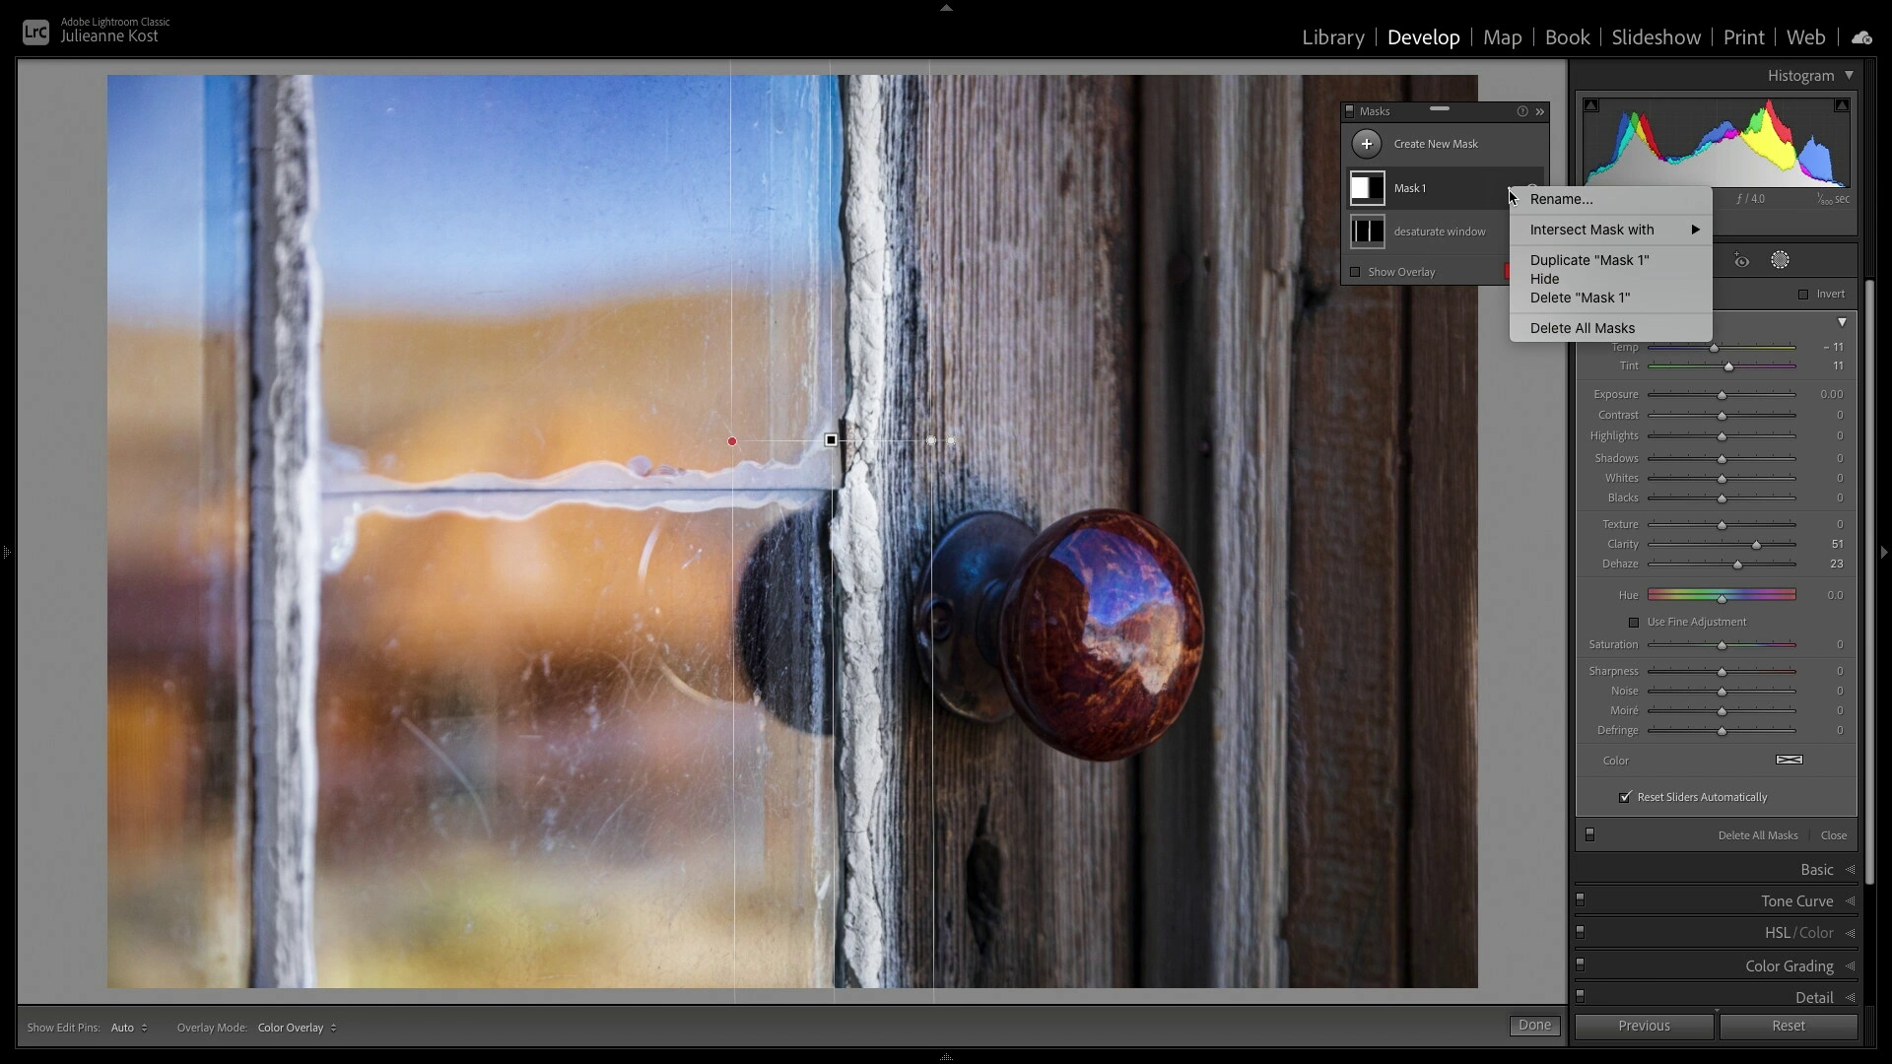
click(1548, 261)
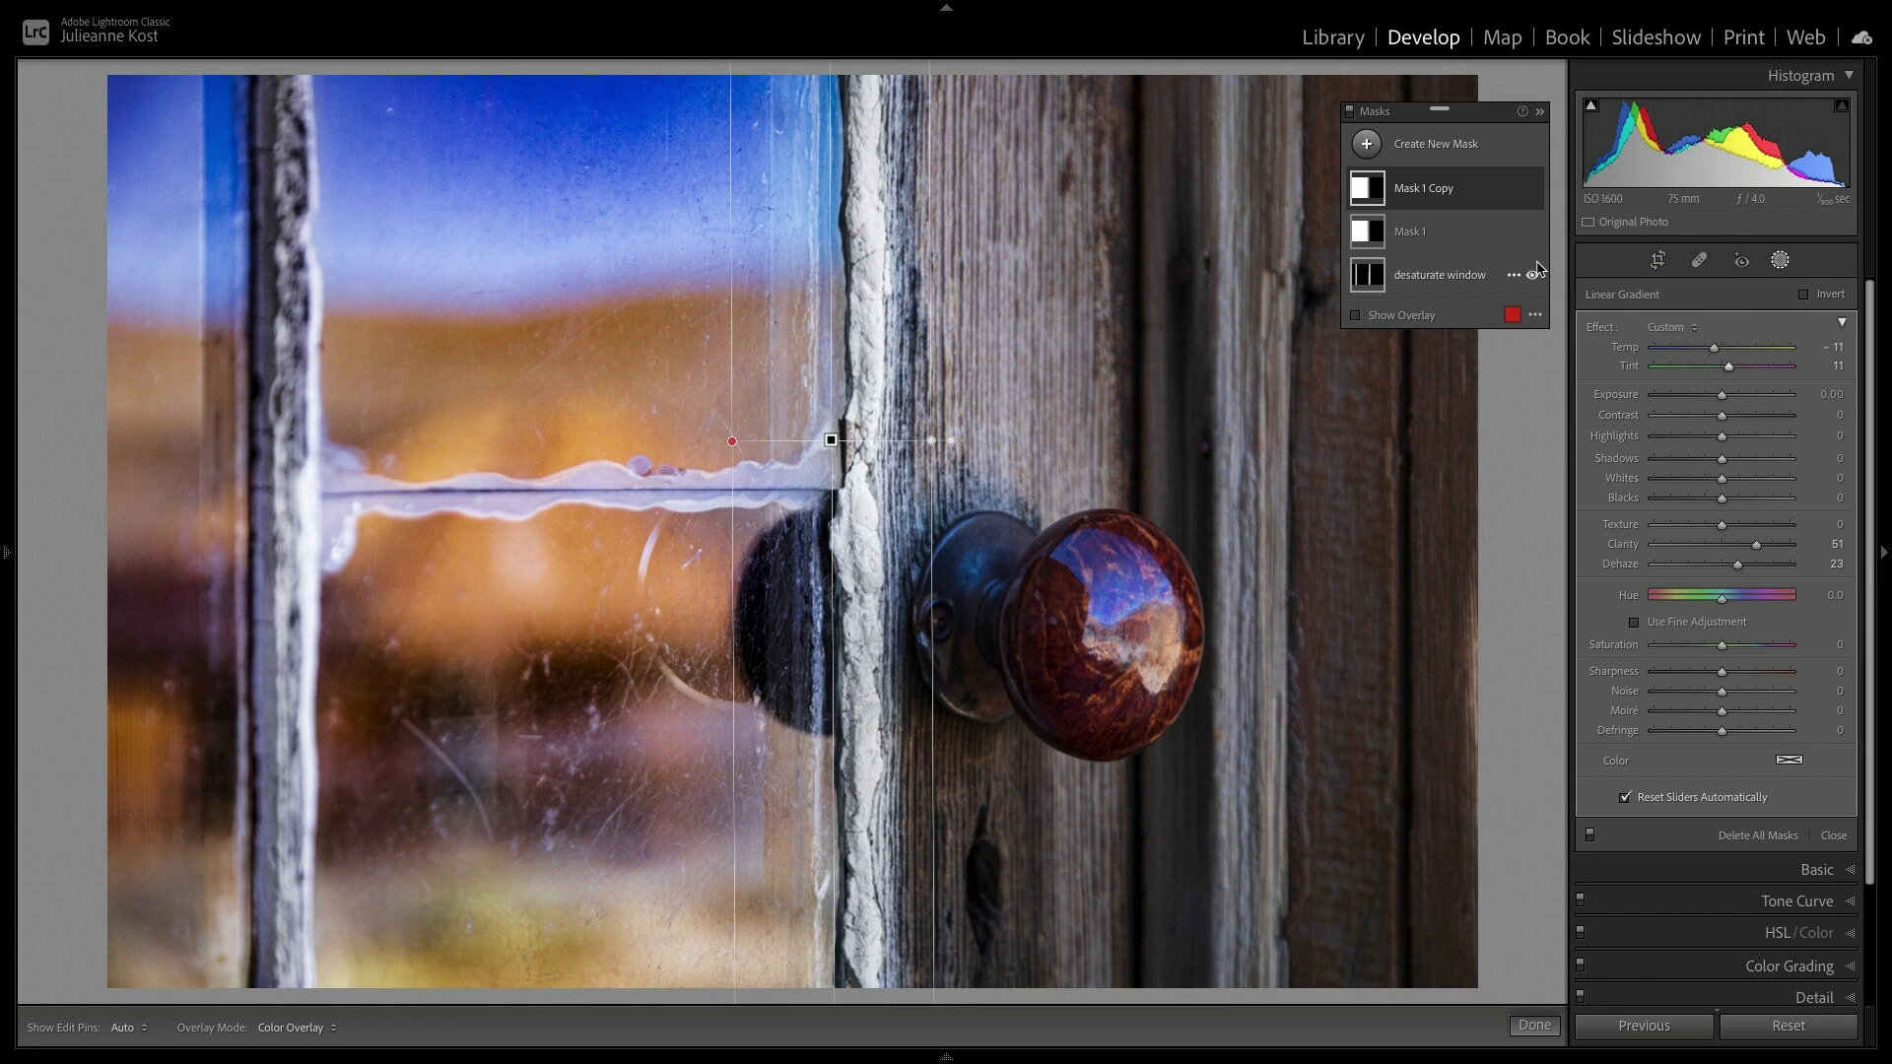
click(1485, 200)
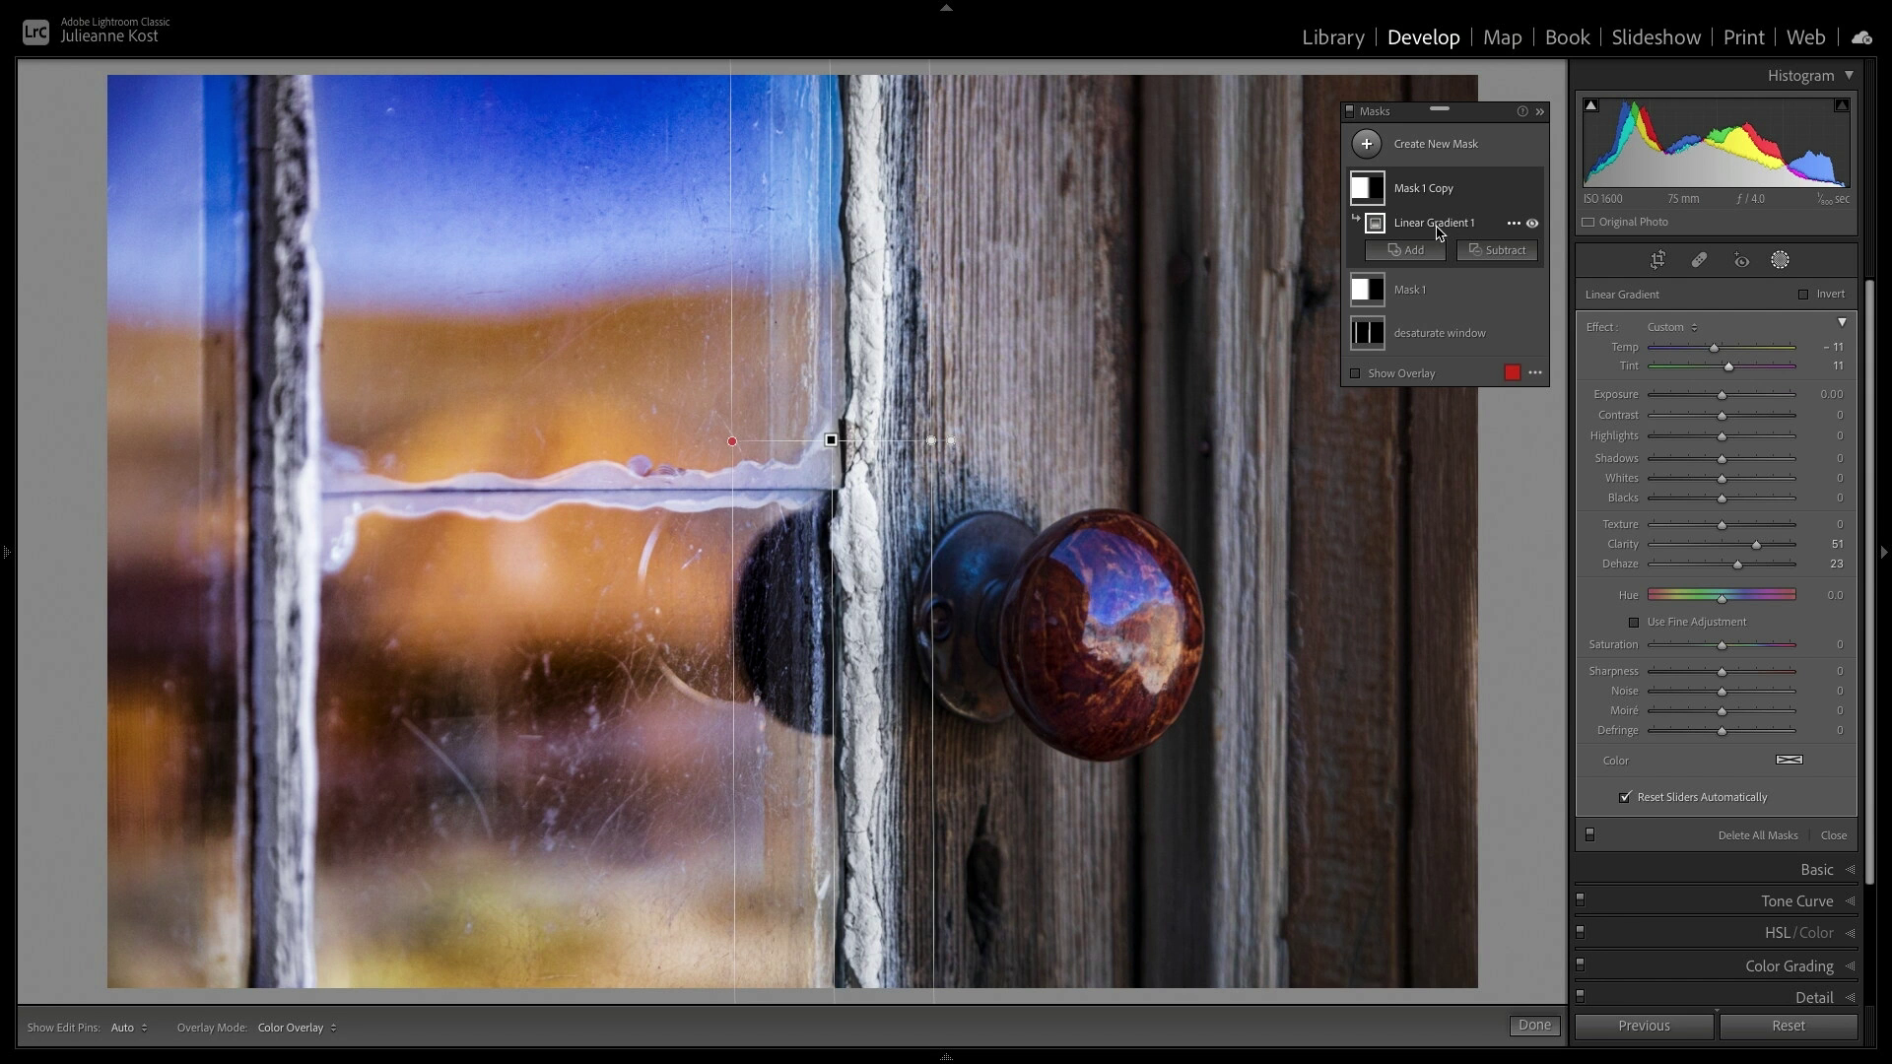
click(1513, 226)
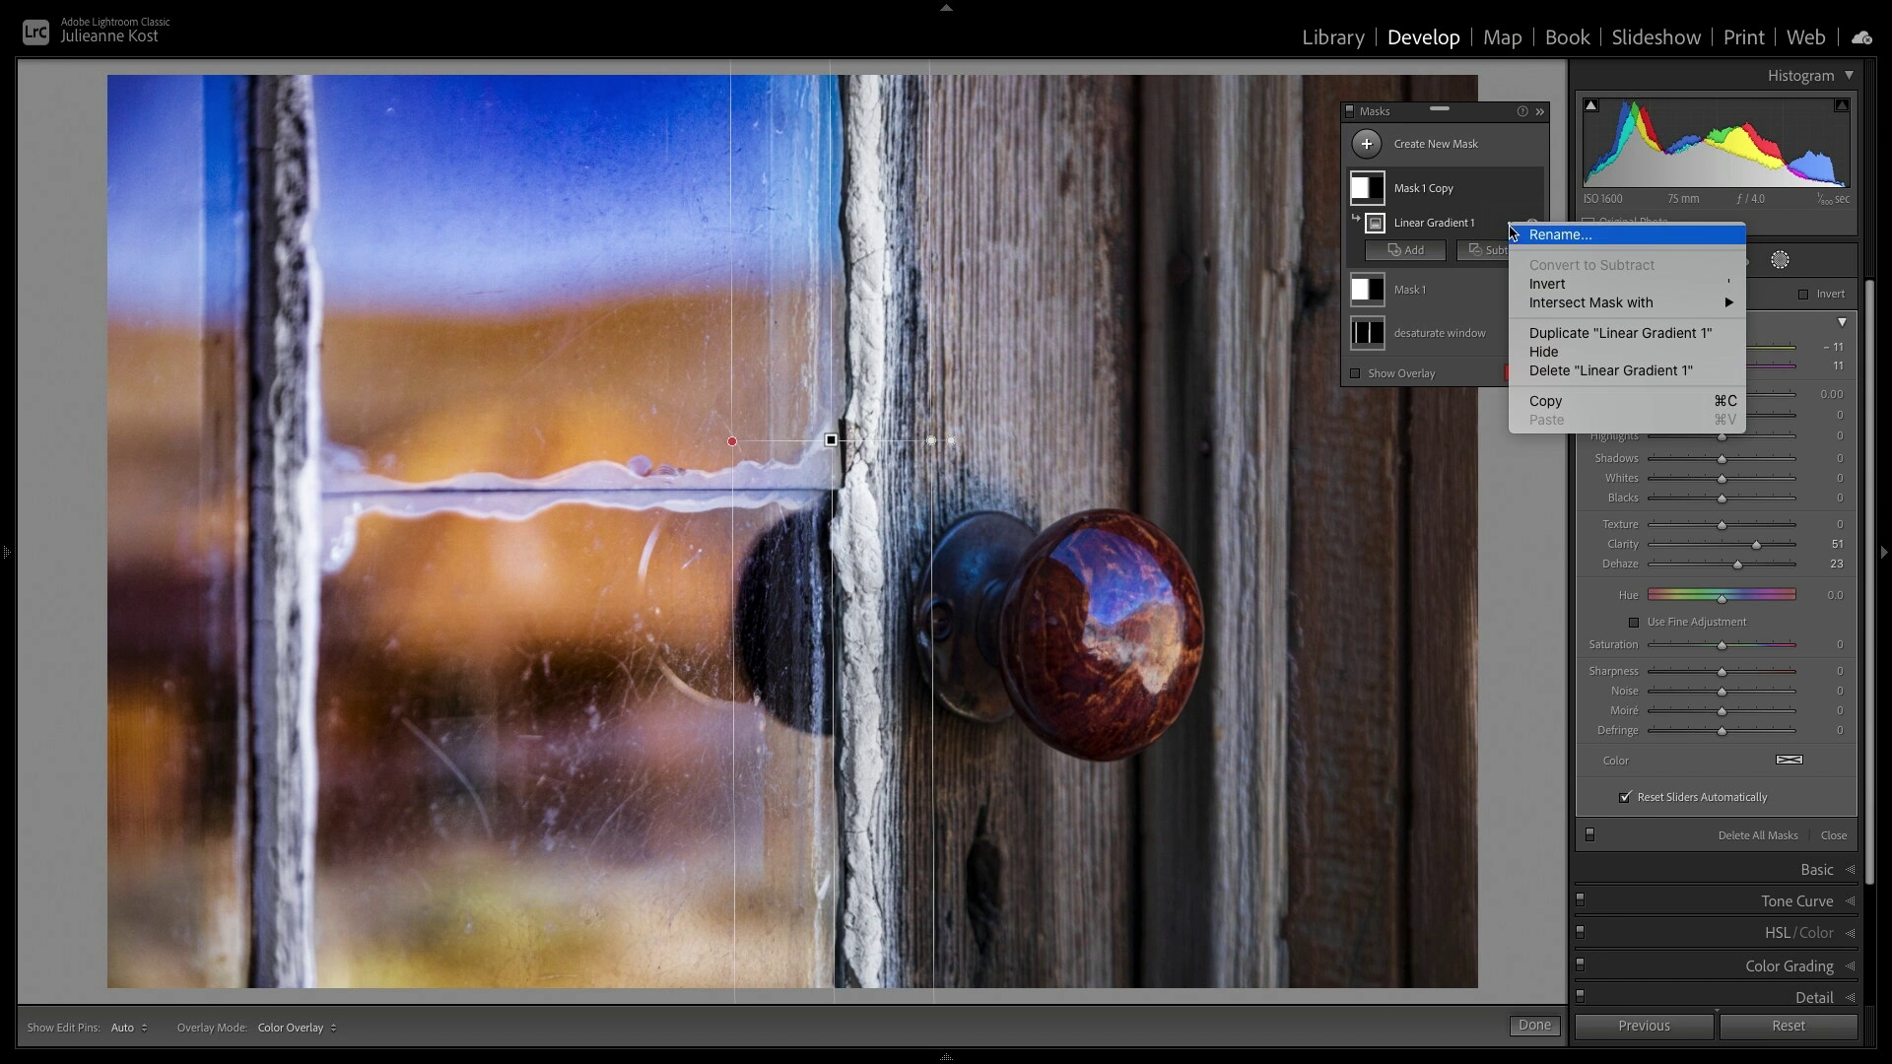
click(1540, 285)
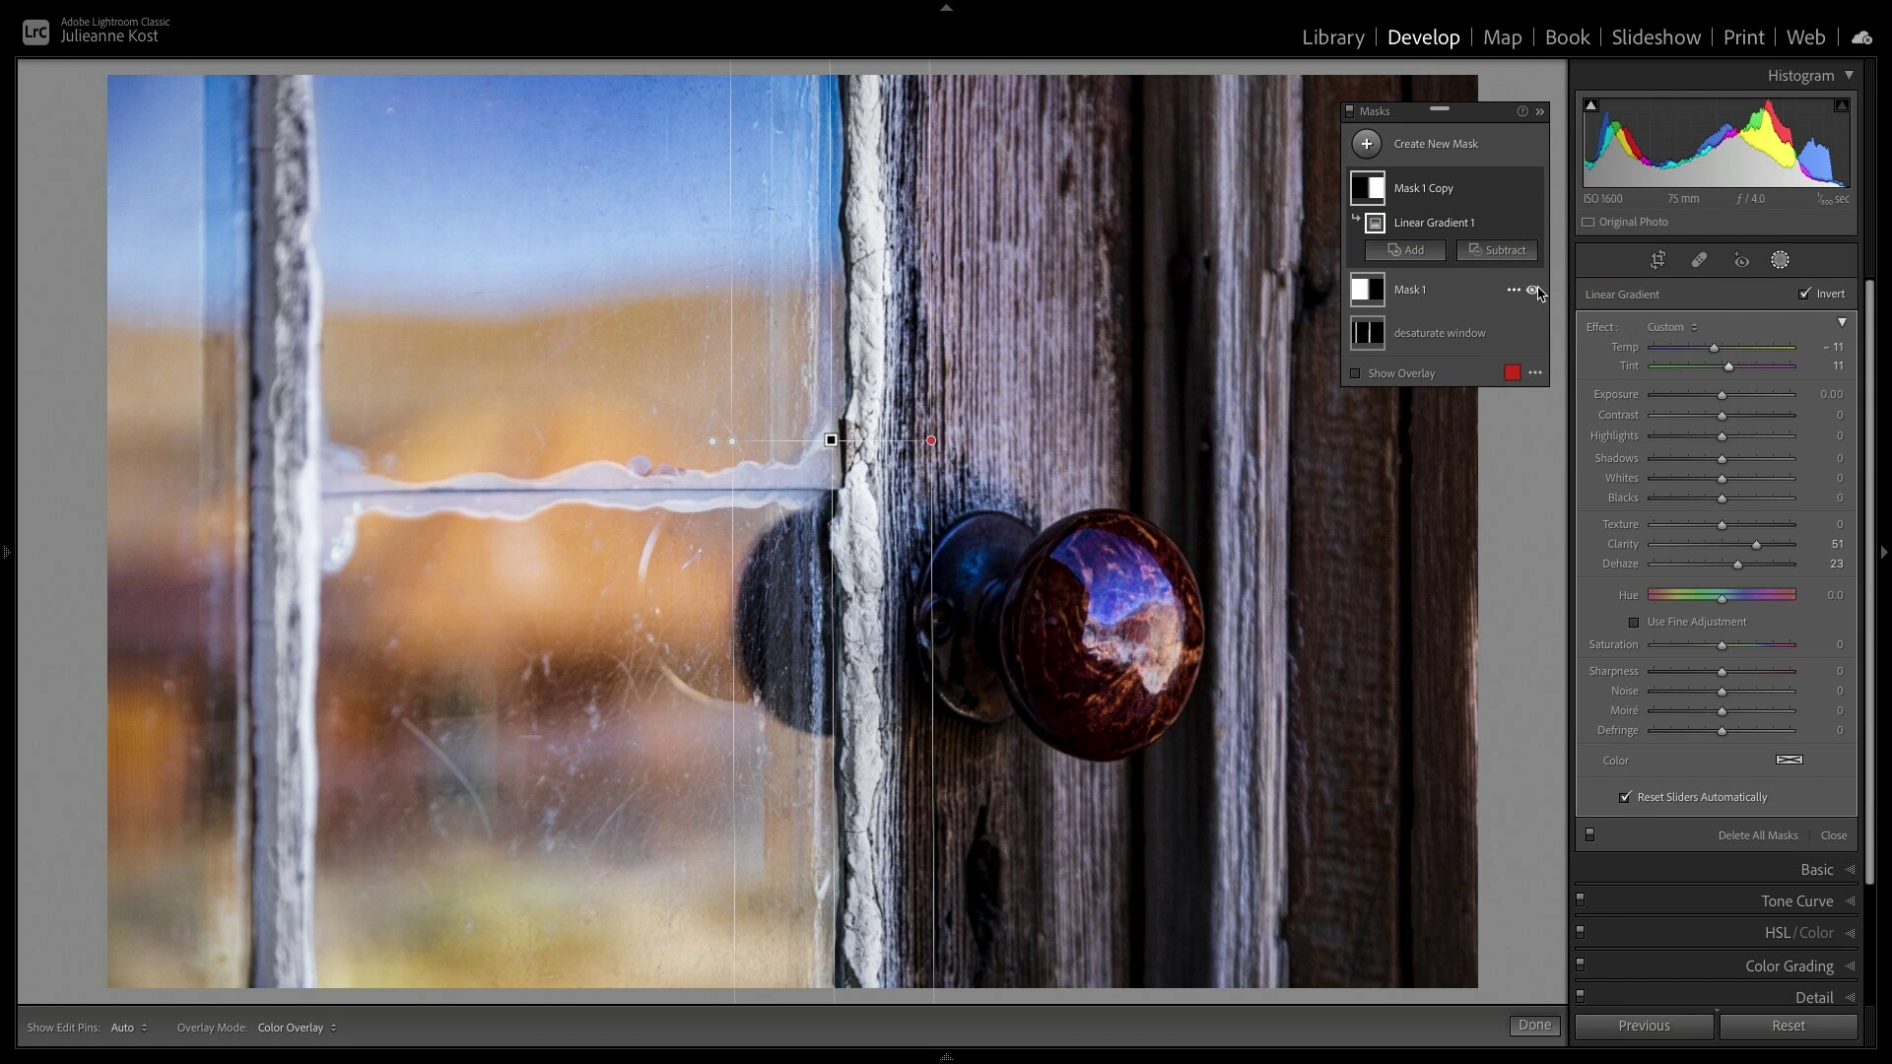
- Reset the copy's sliders, set Temp 21 and Shadows 49, and compare with masks off
double_click(1599, 328)
key(o)
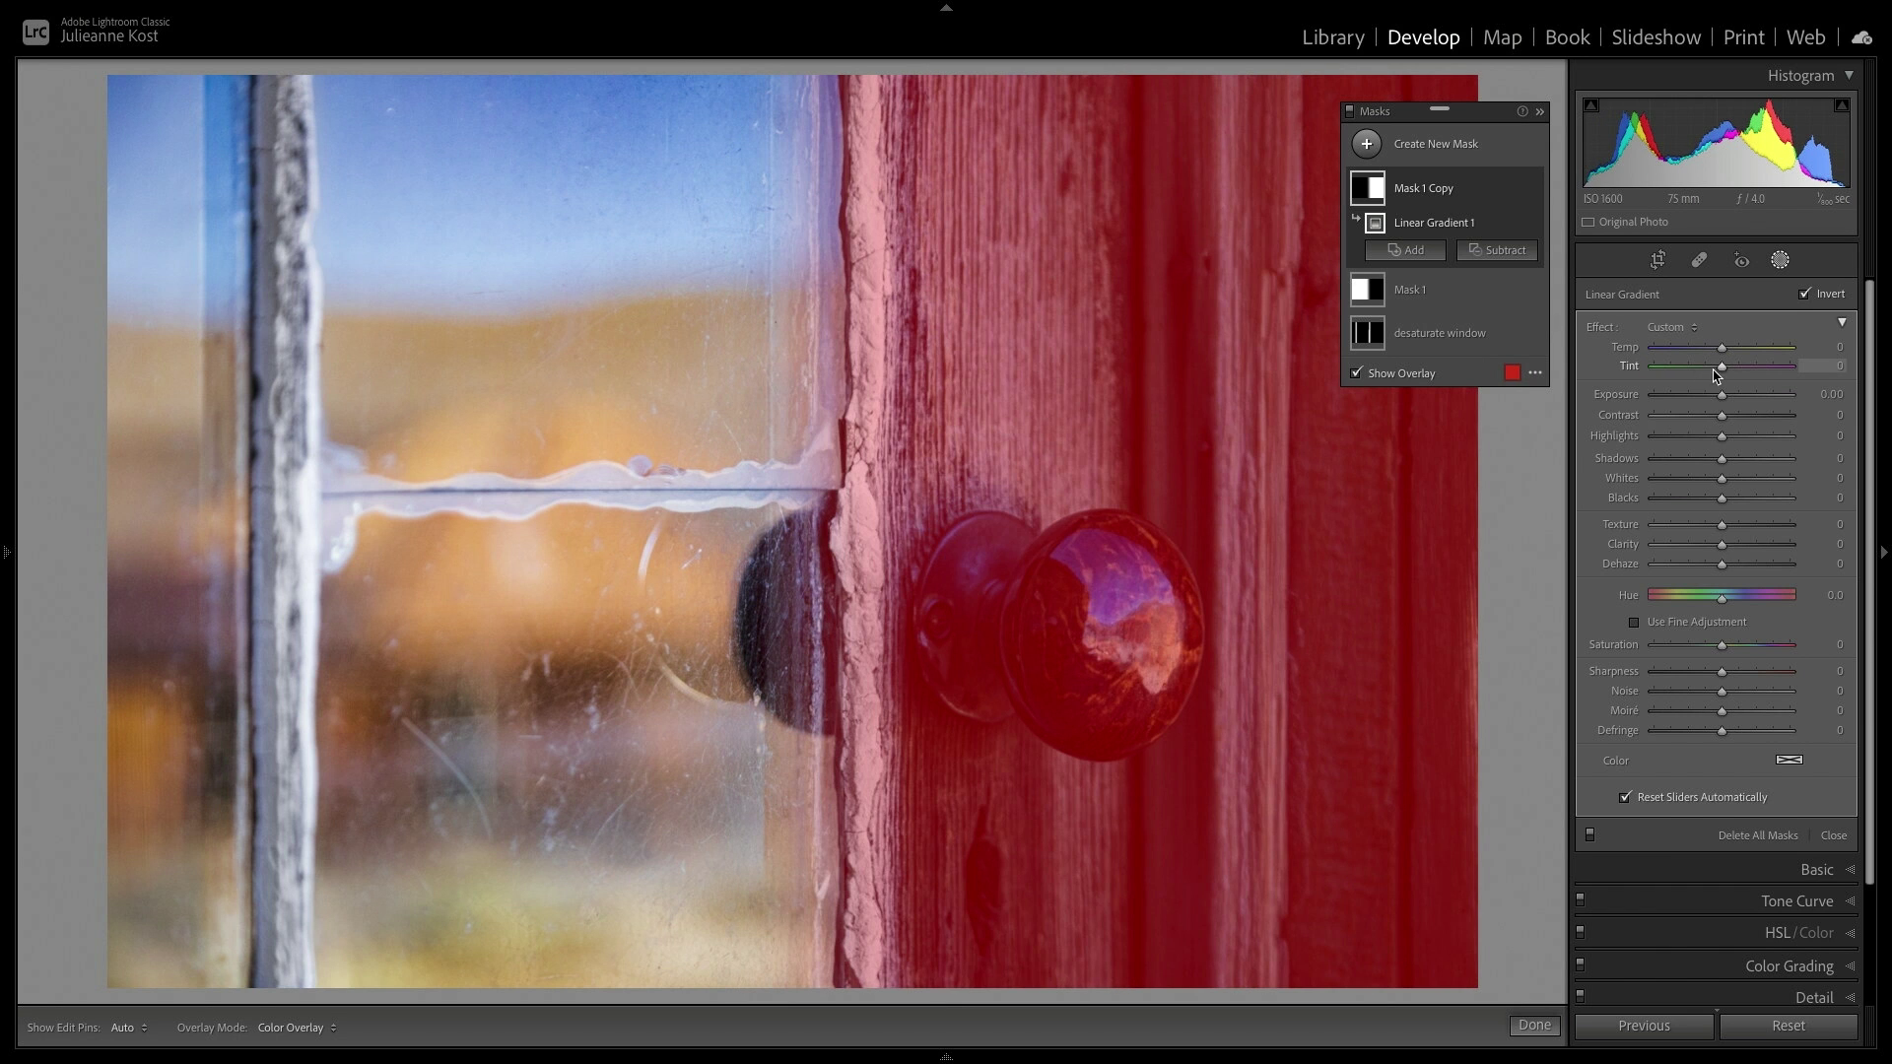
drag(1722, 353, 1738, 354)
drag(1724, 462, 1760, 467)
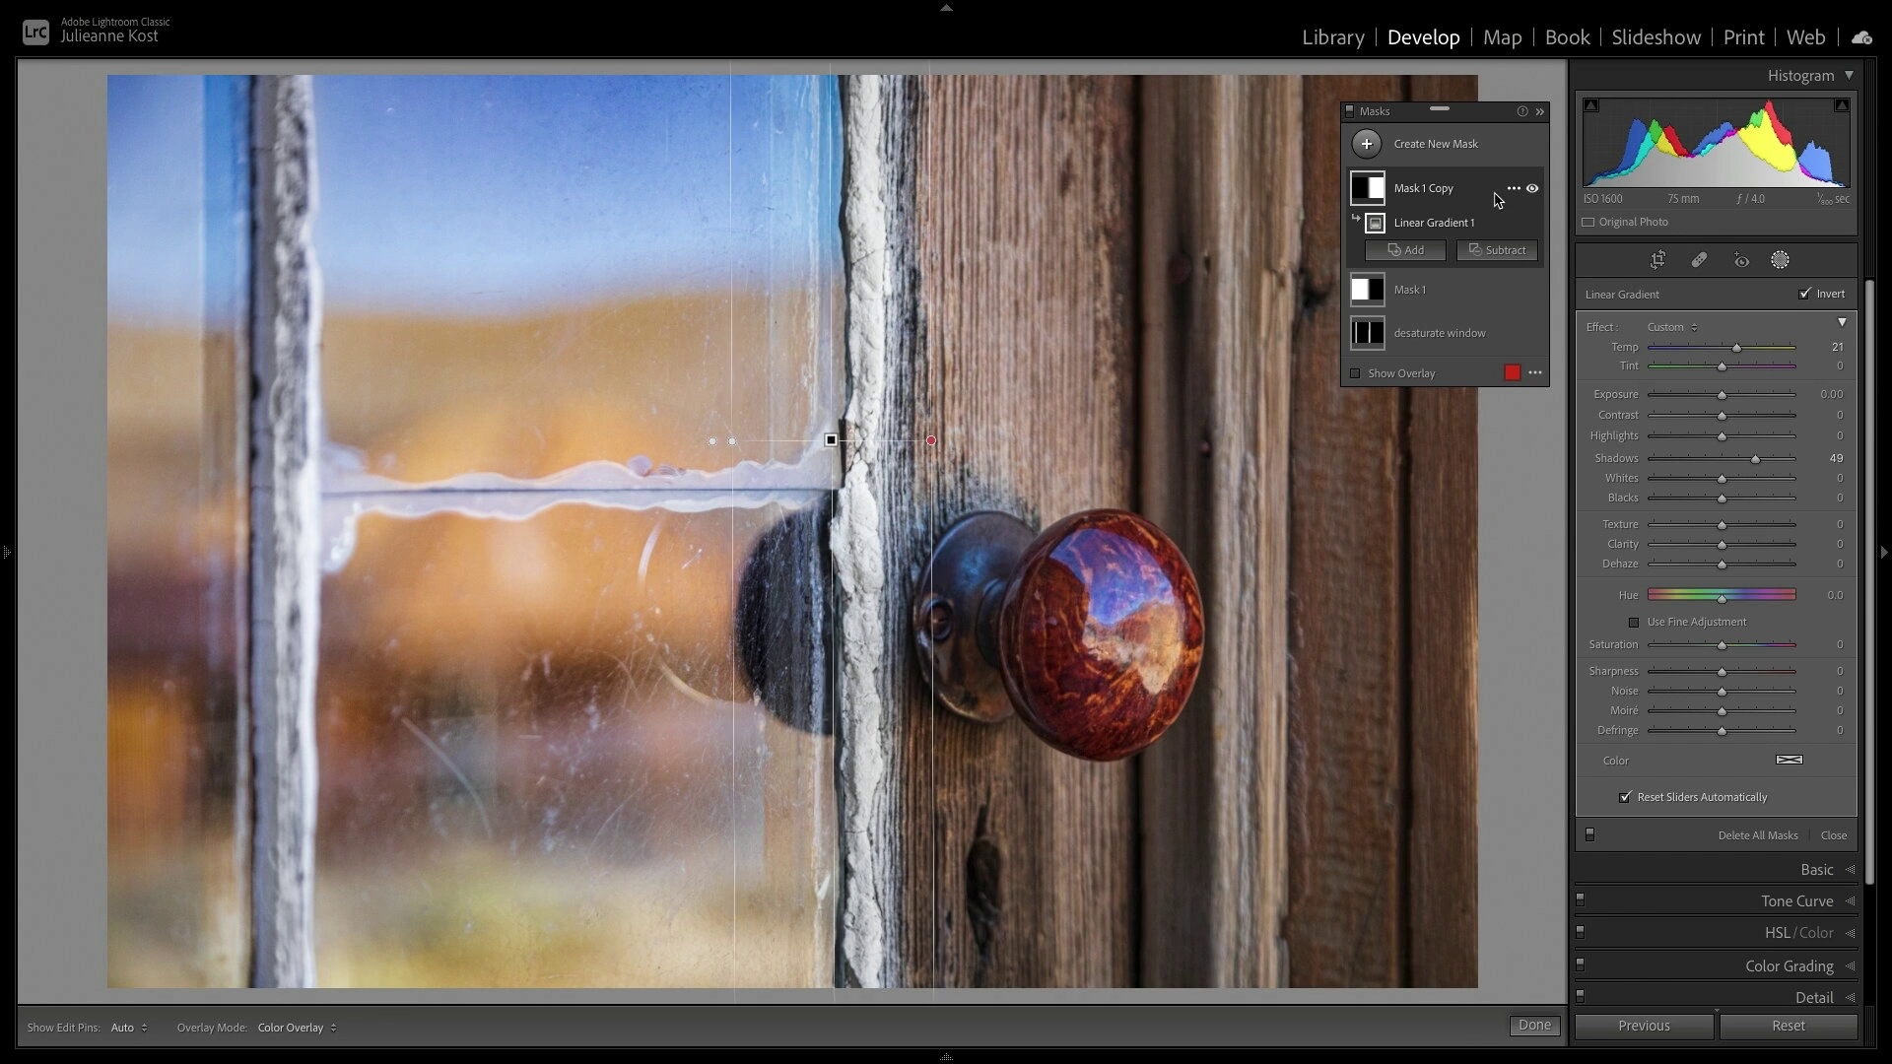
click(1351, 112)
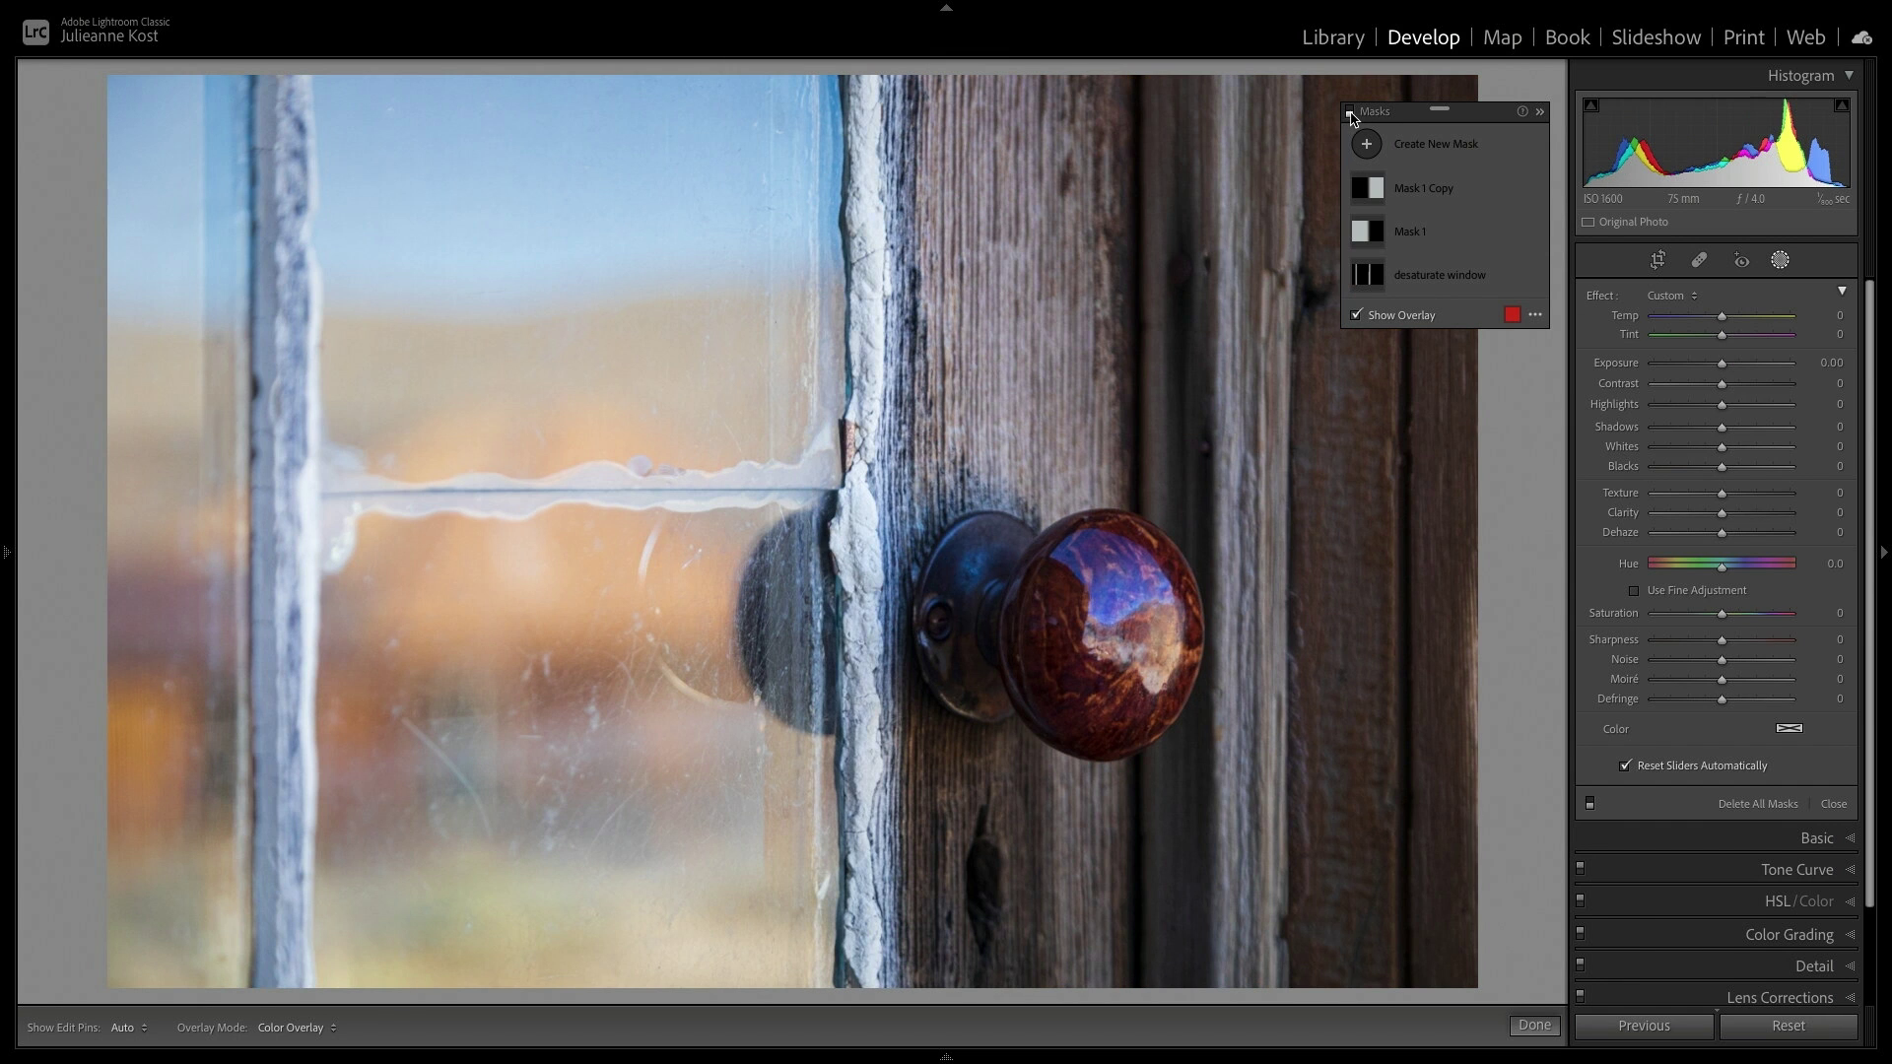
click(1350, 112)
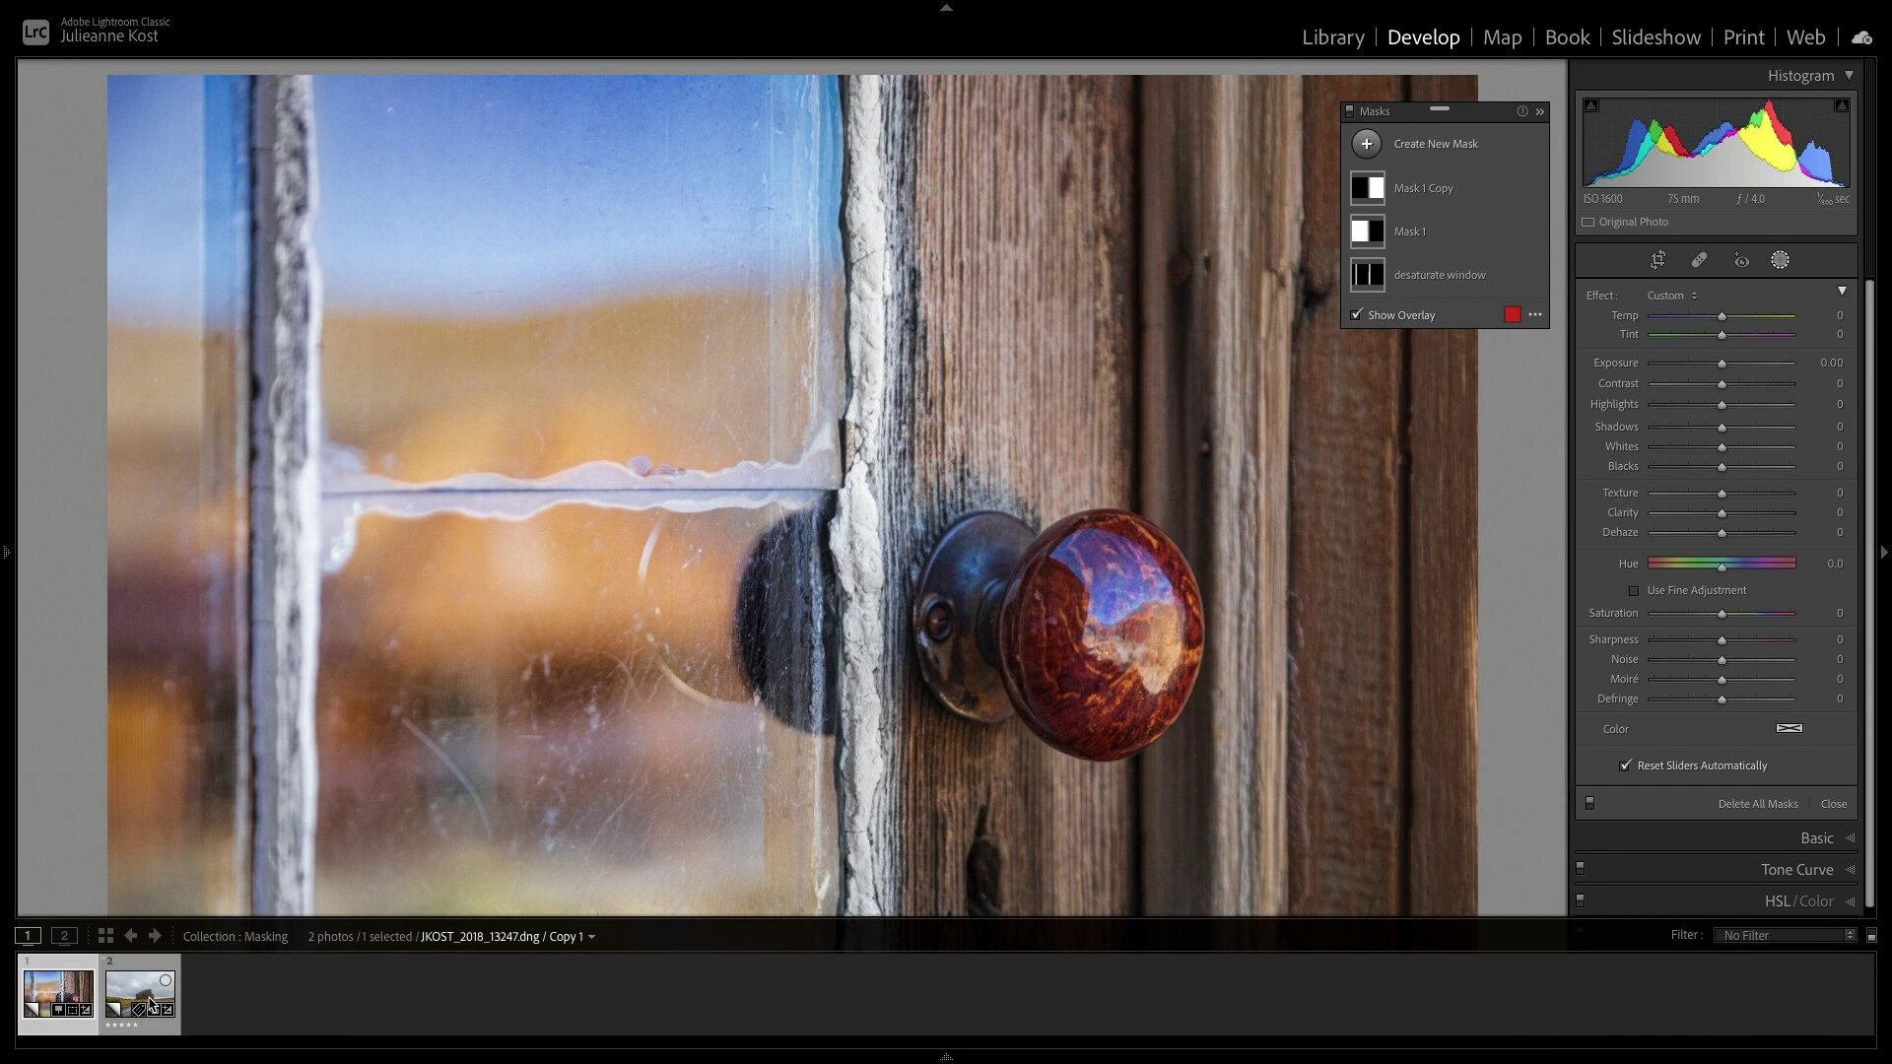
- On the rock photo, Select Subject and set Temp 31, Exposure 0.46, Highlights 45, Shadows 26, Saturation 57
click(152, 1007)
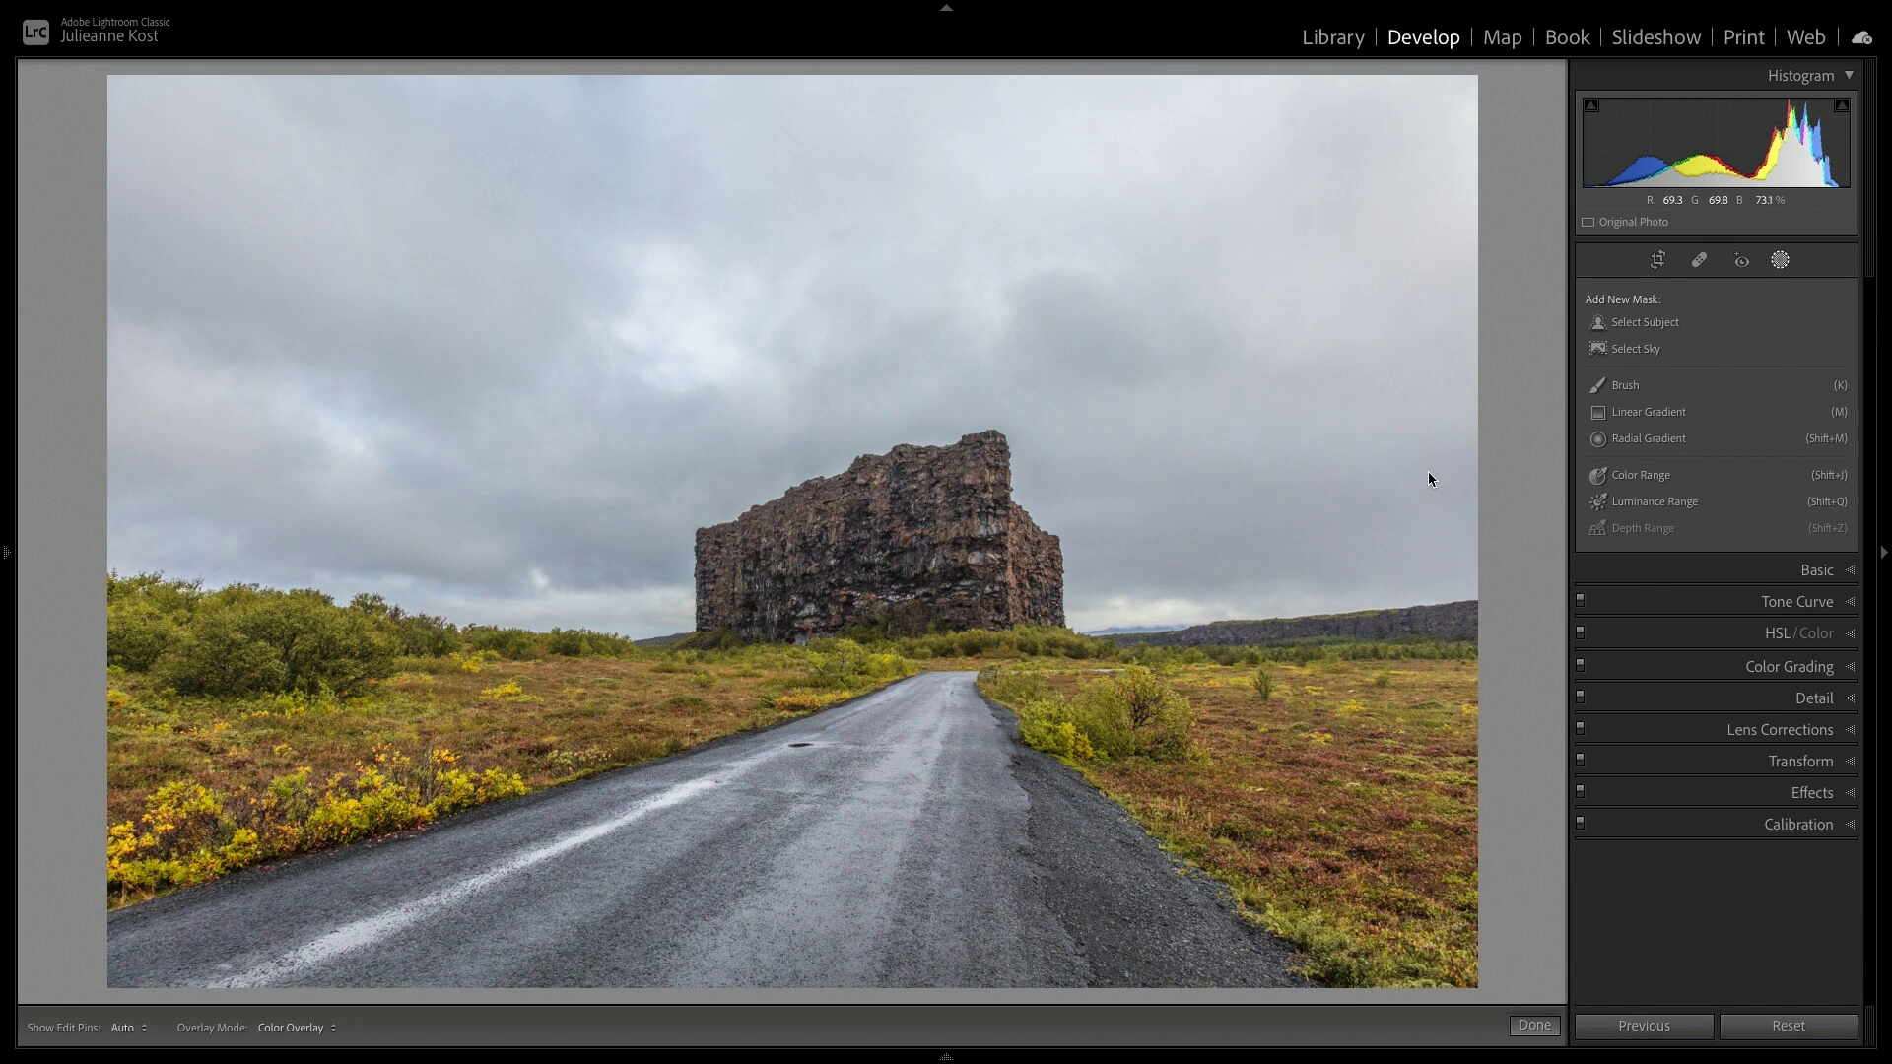
click(1644, 323)
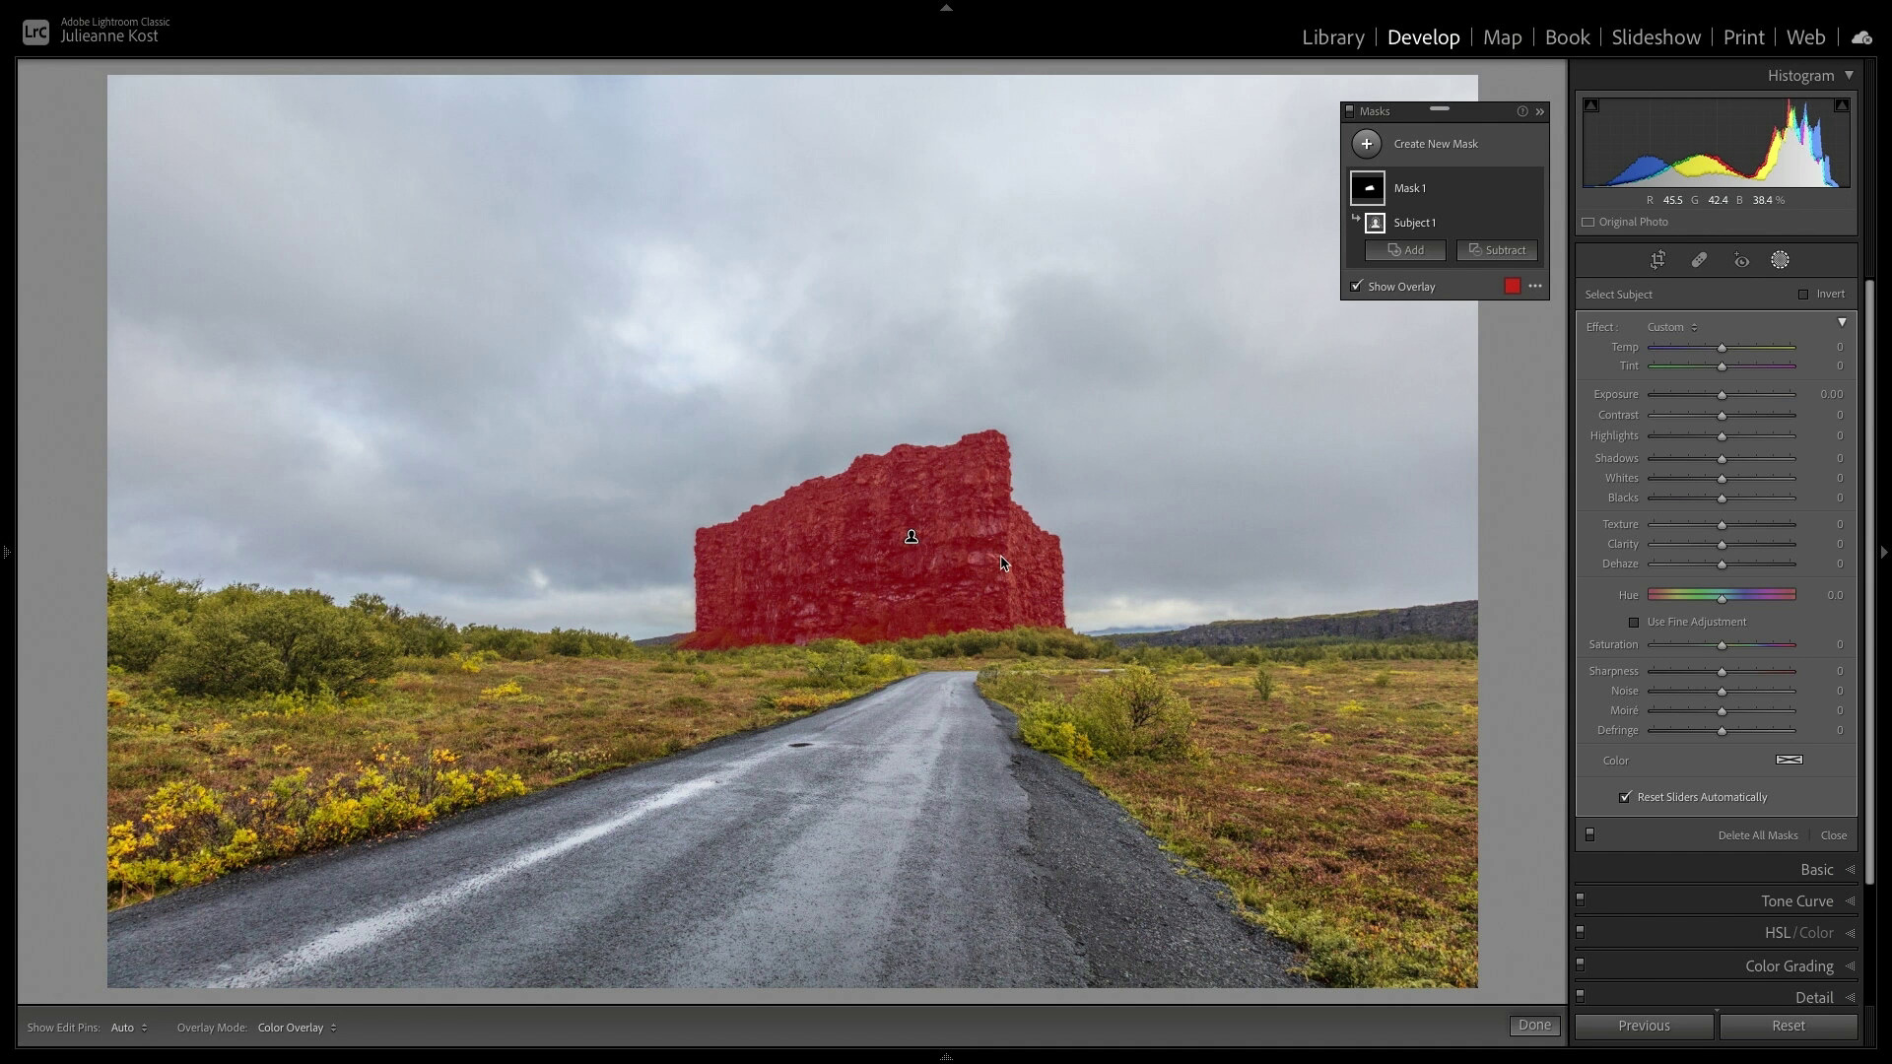
drag(1721, 351, 1744, 471)
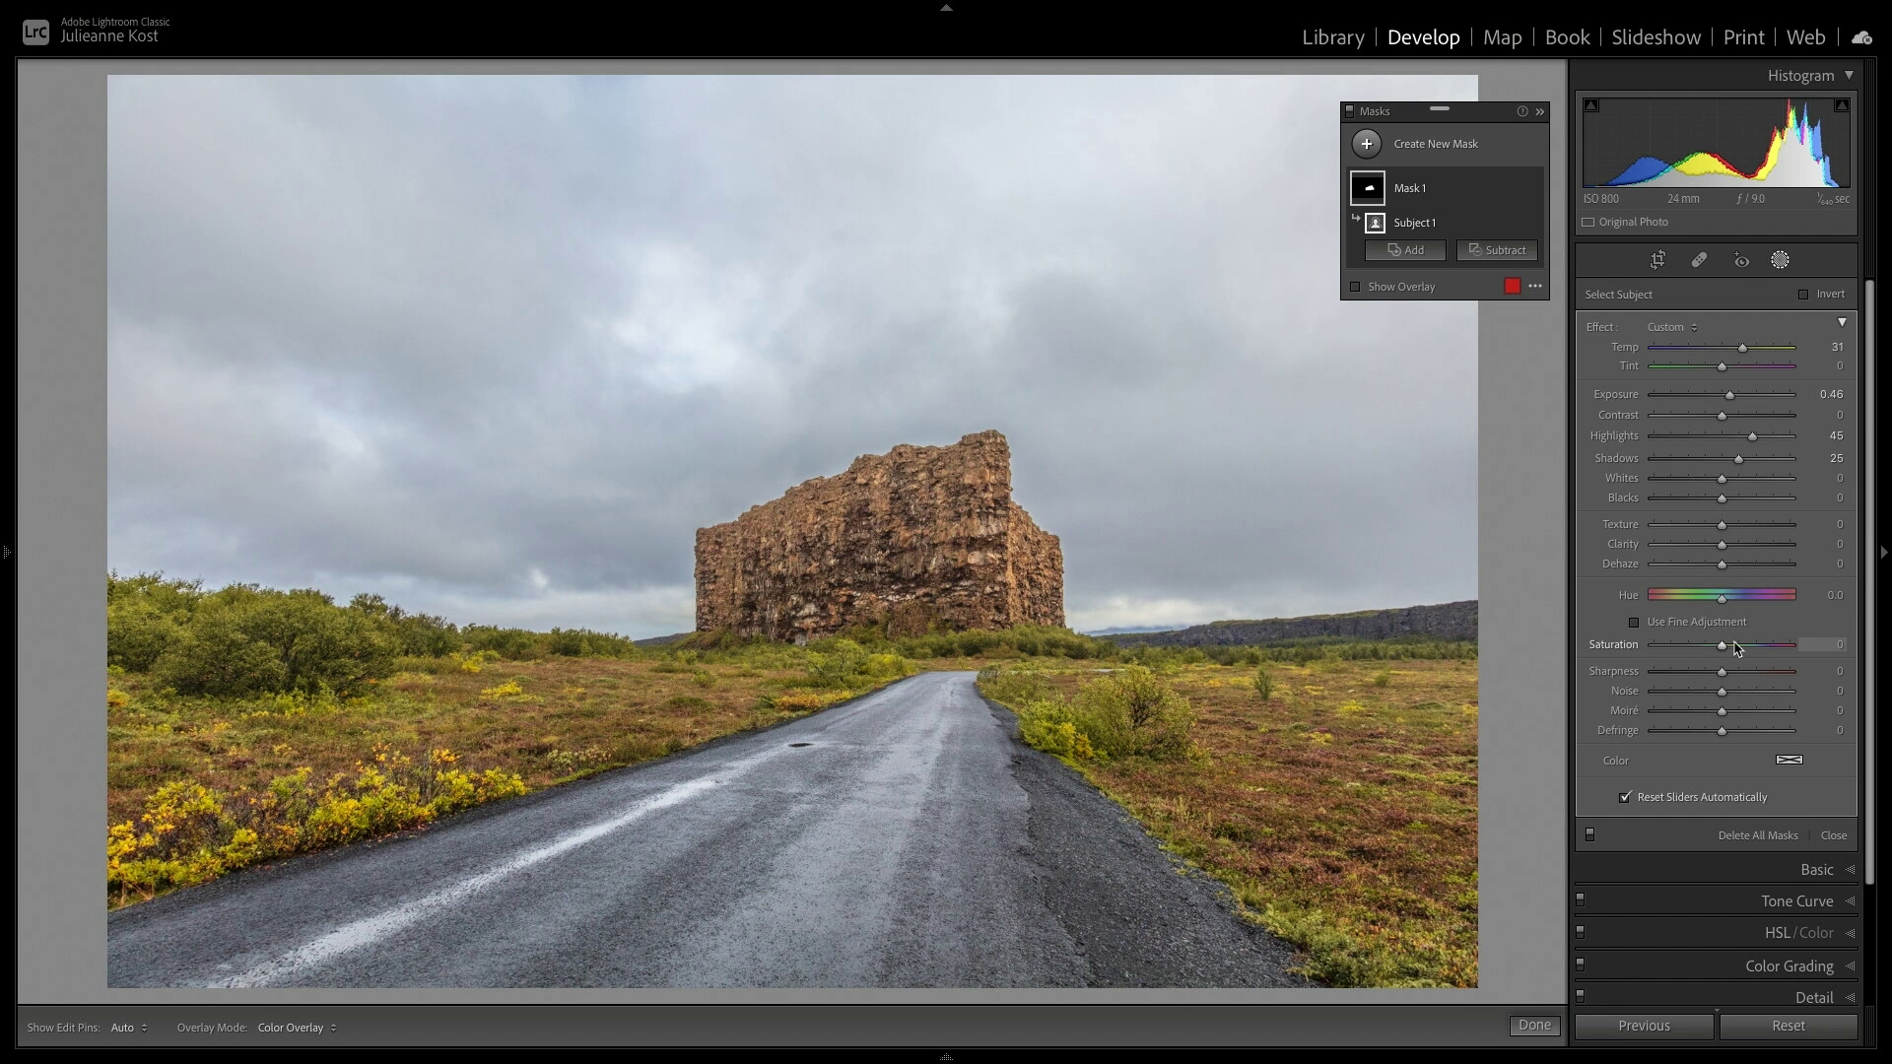
drag(1722, 646, 1763, 647)
- Add a Select Sky mask with Clarity 31, Dehaze 29, Saturation -75 and Noise 86
click(1372, 151)
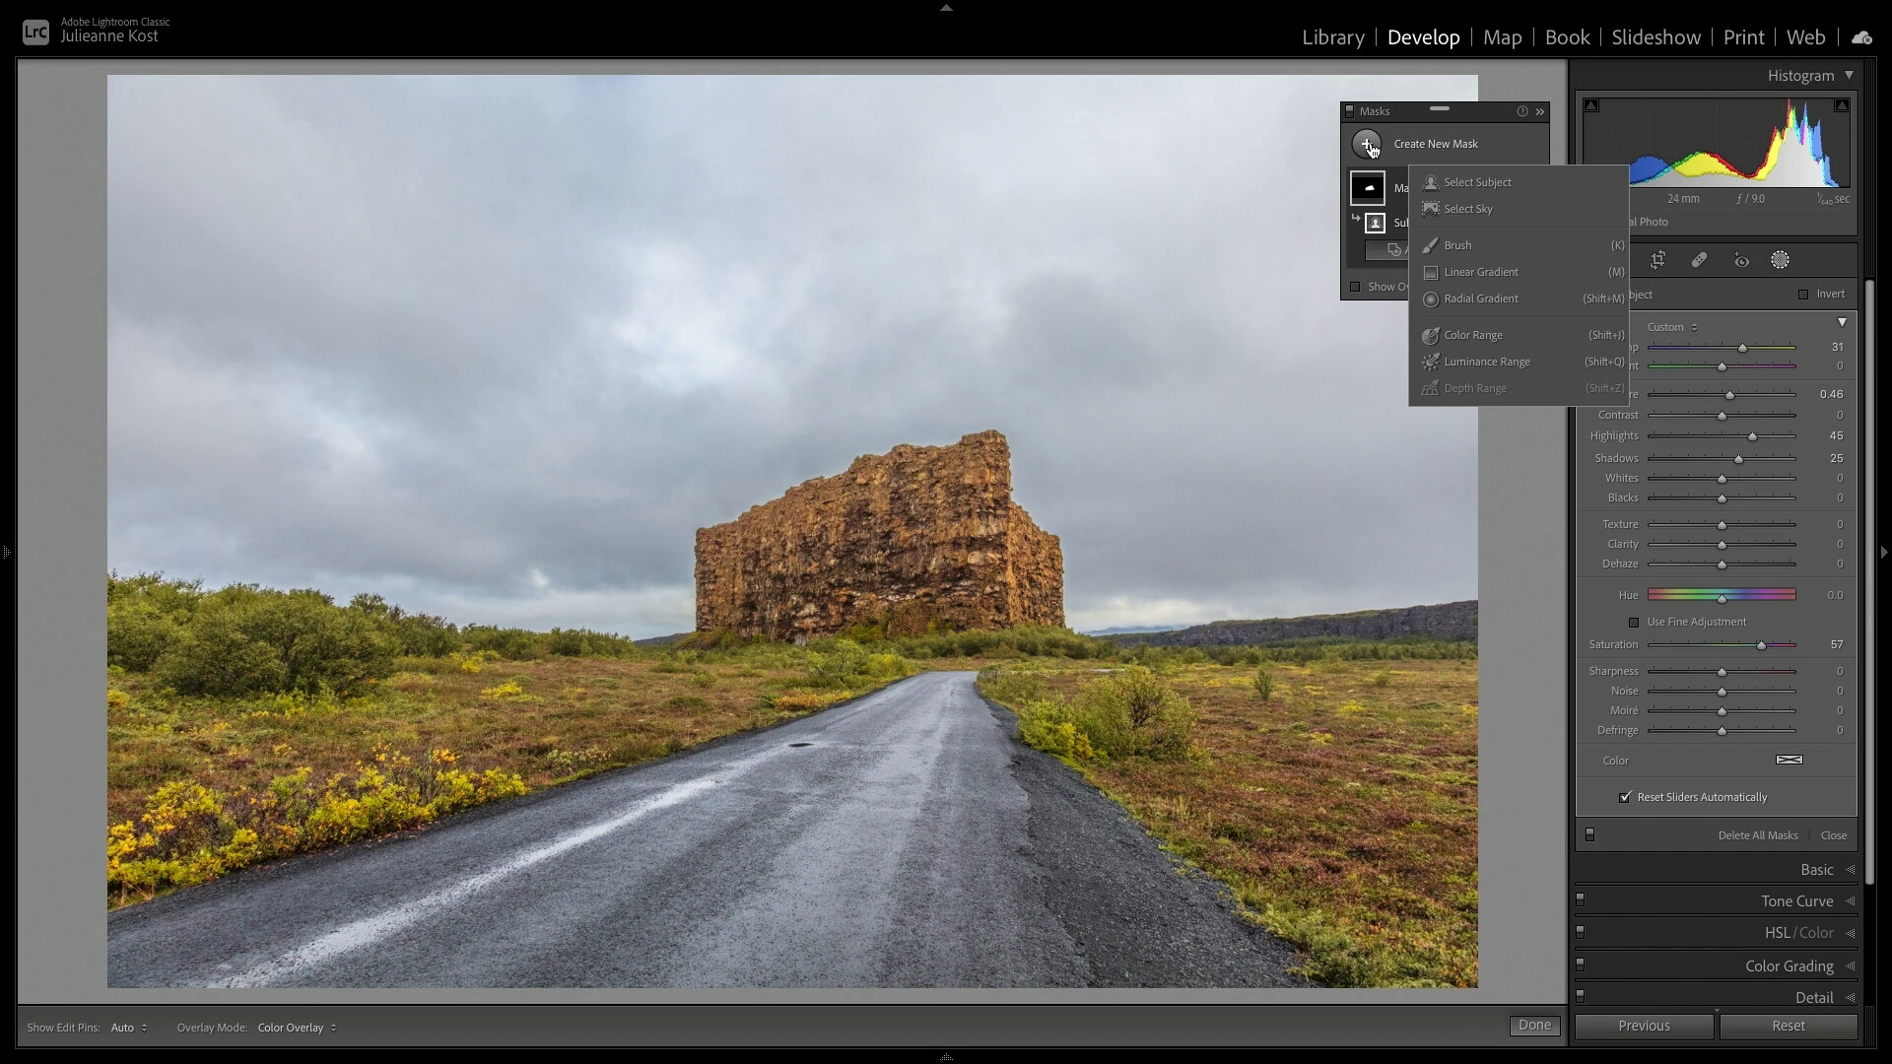
click(1515, 212)
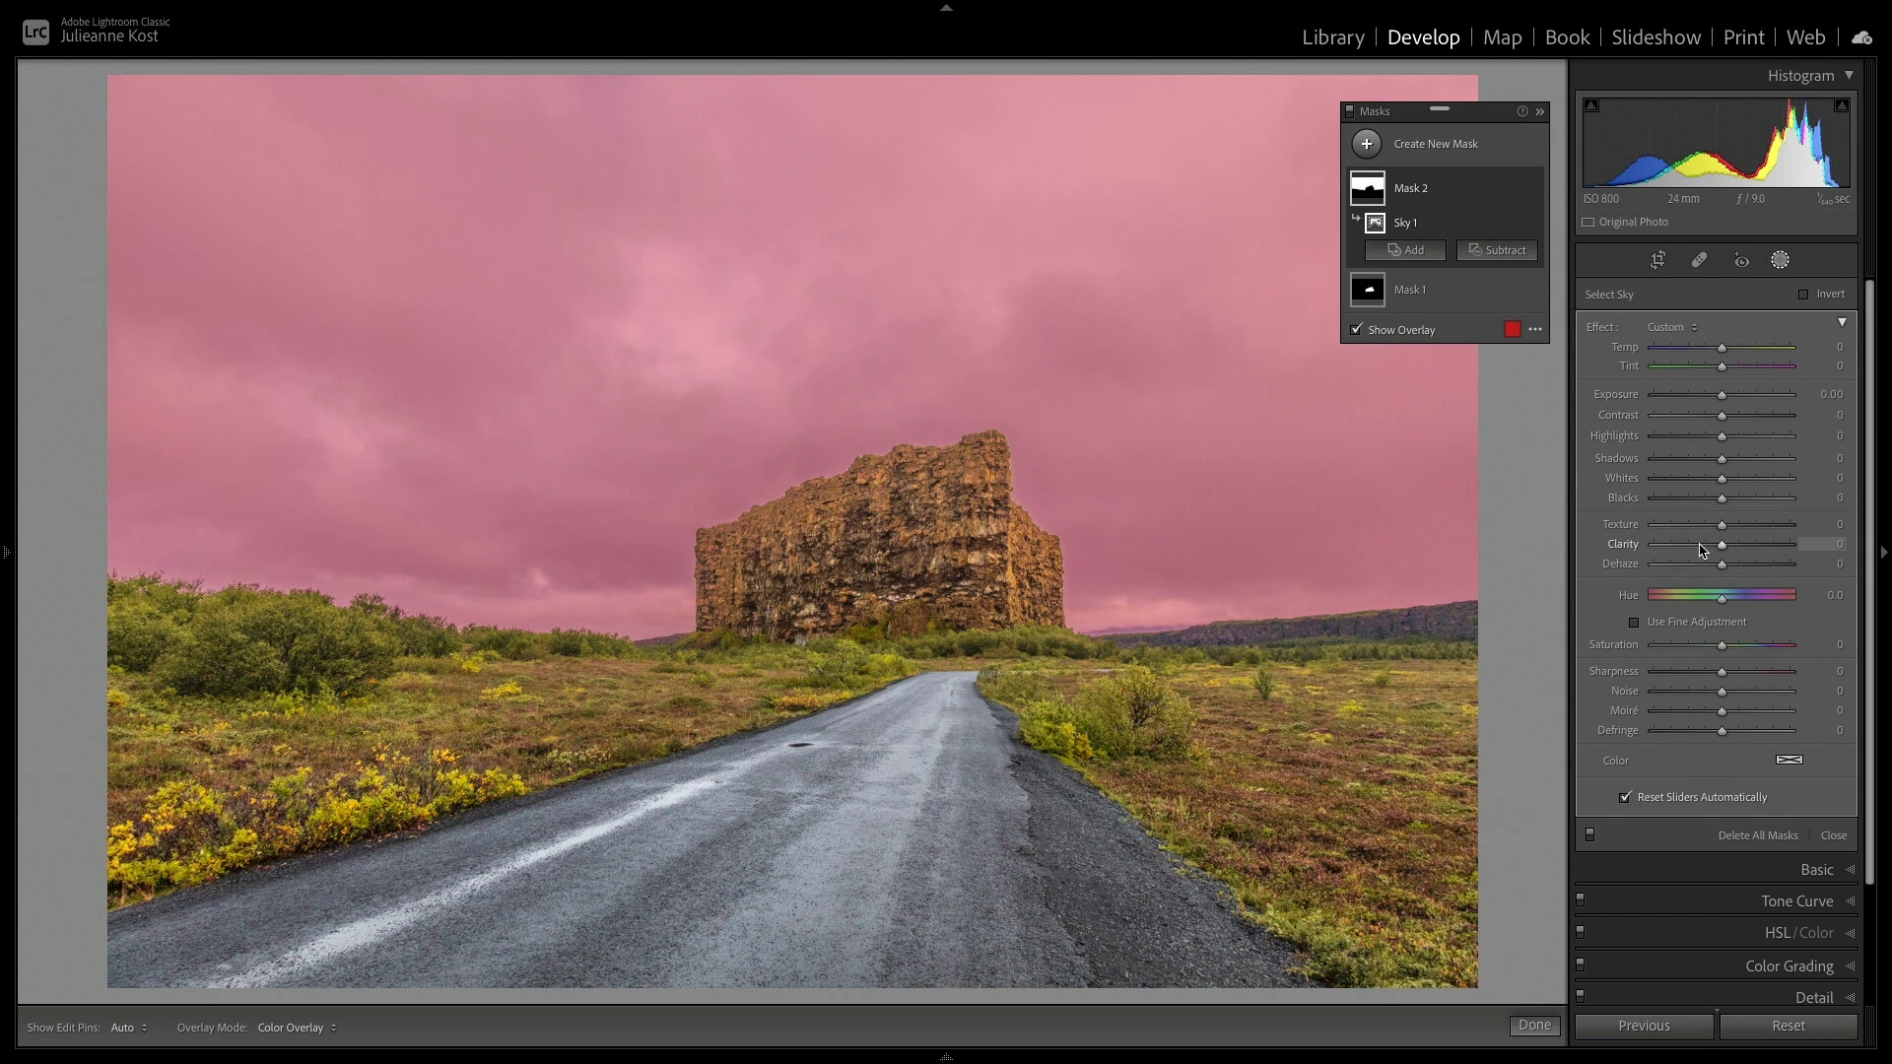
drag(1724, 552, 1747, 567)
drag(1723, 647, 1674, 659)
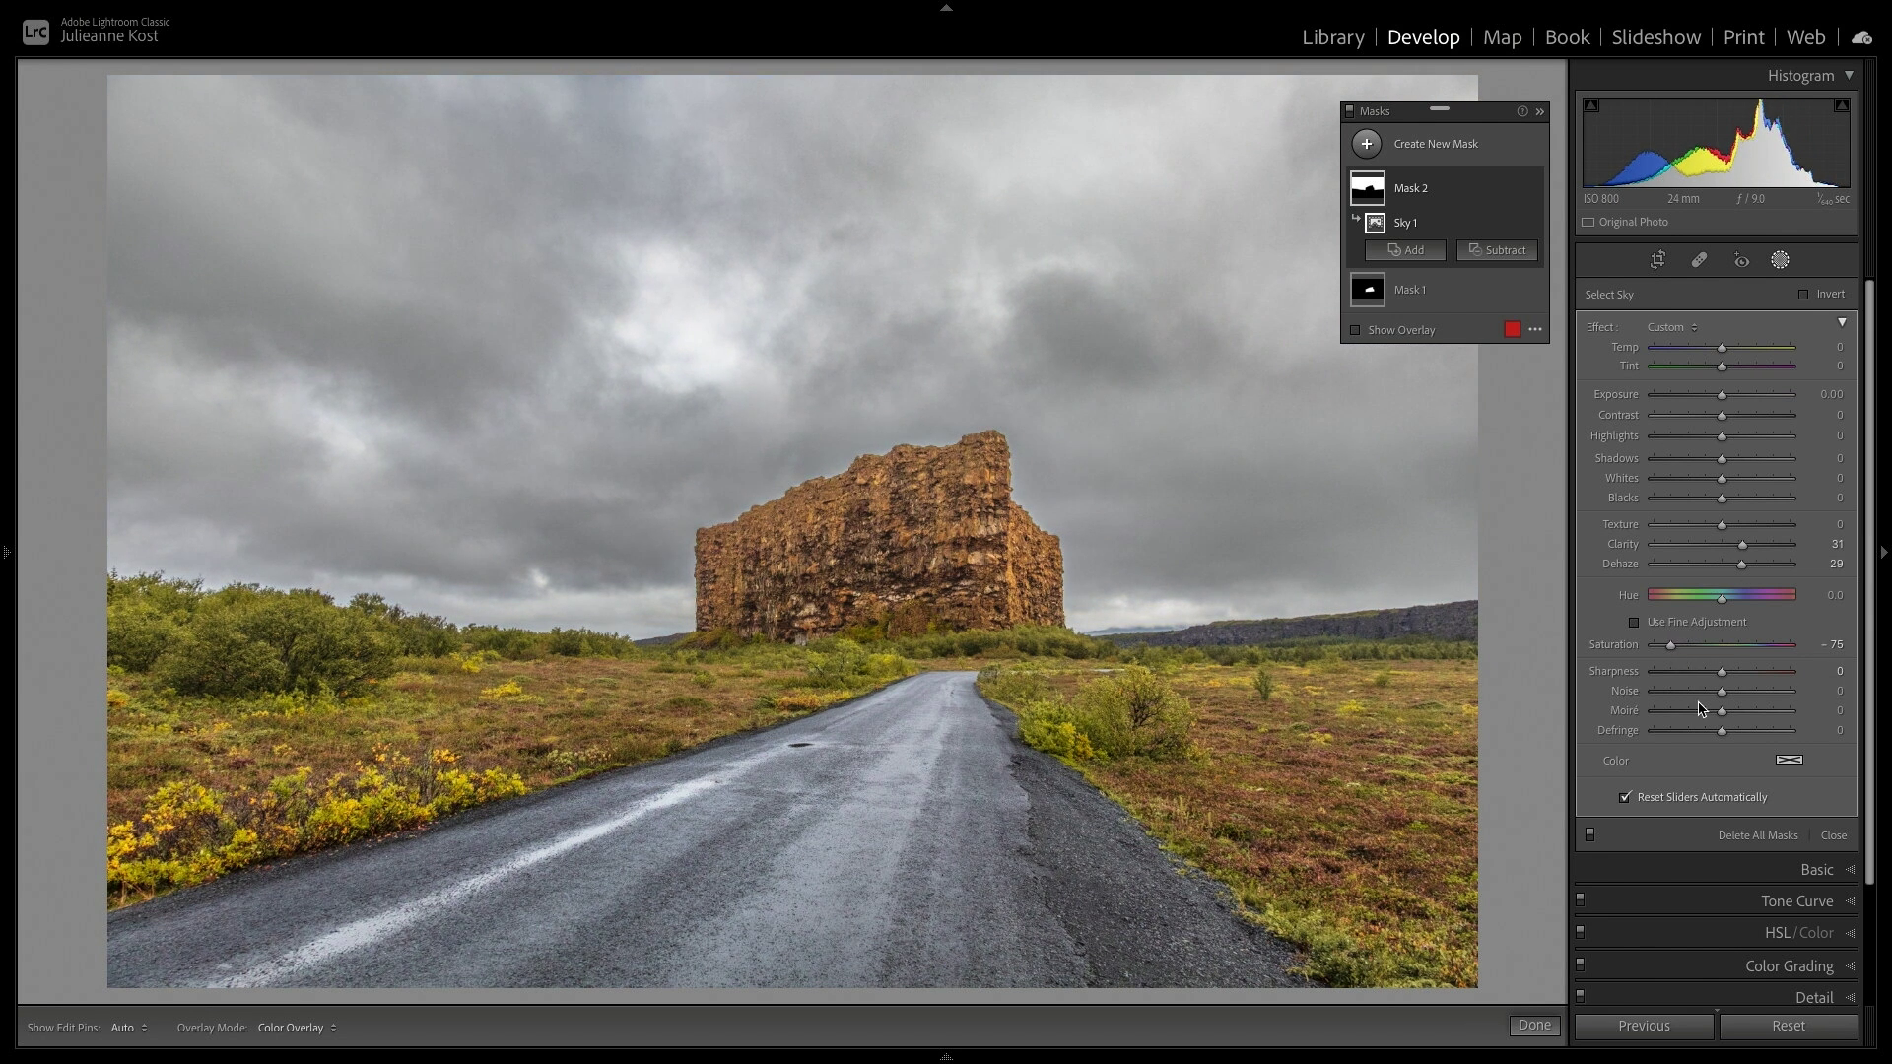
drag(1726, 697, 1776, 698)
- Draw a radial gradient around the rock, invert it, and set Exposure -1.58
click(1366, 148)
click(1457, 300)
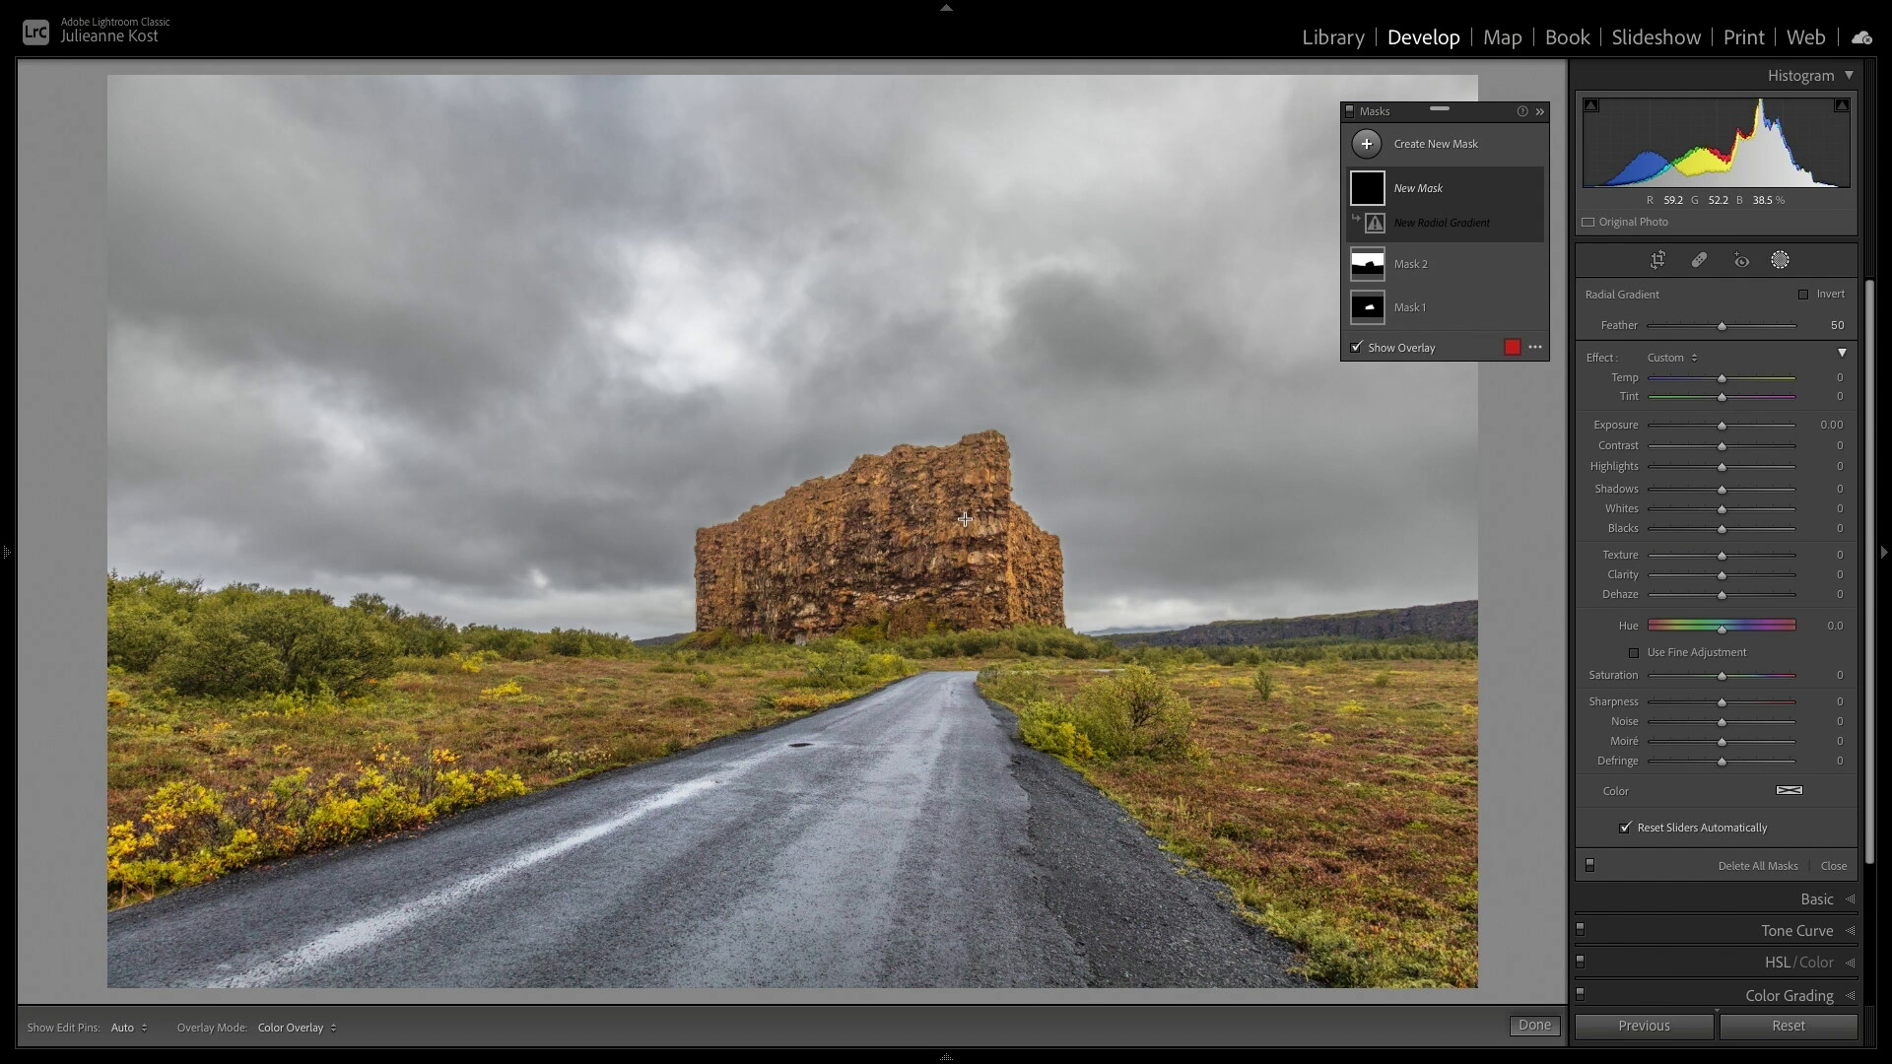
drag(965, 519, 1370, 977)
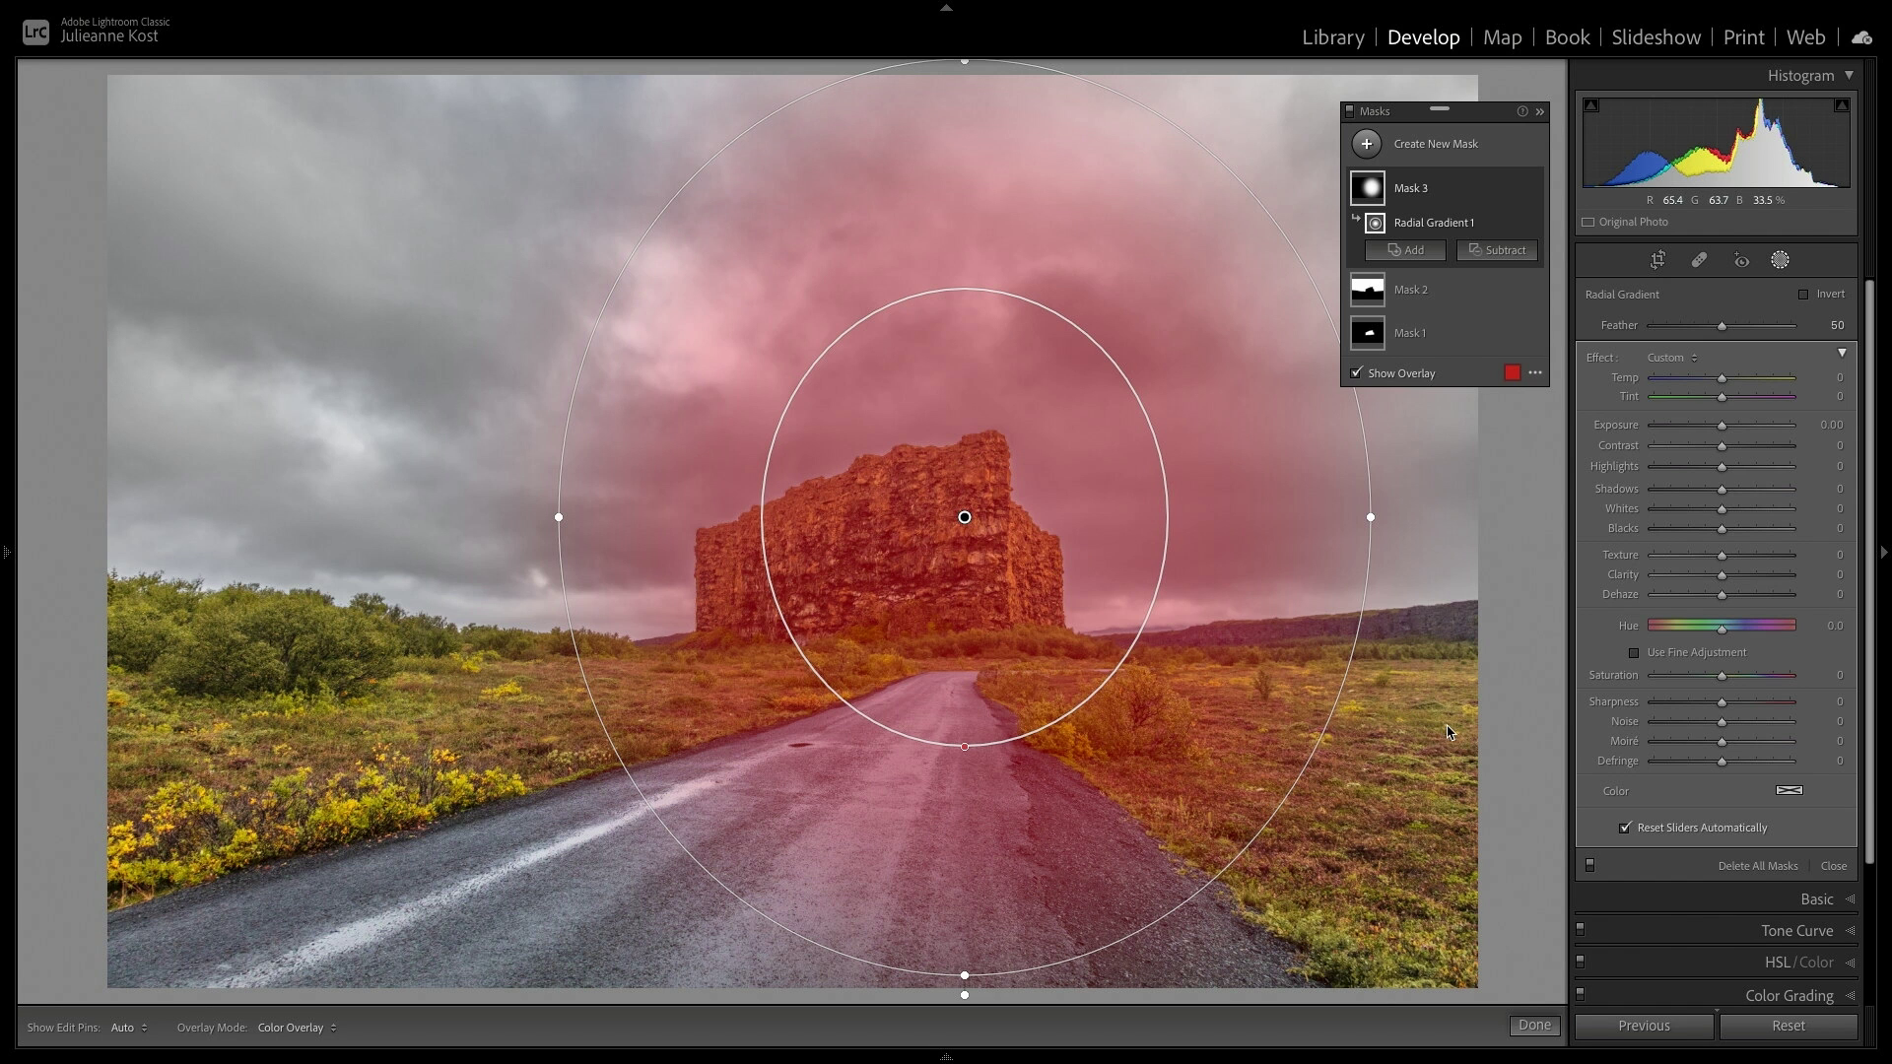
click(1803, 295)
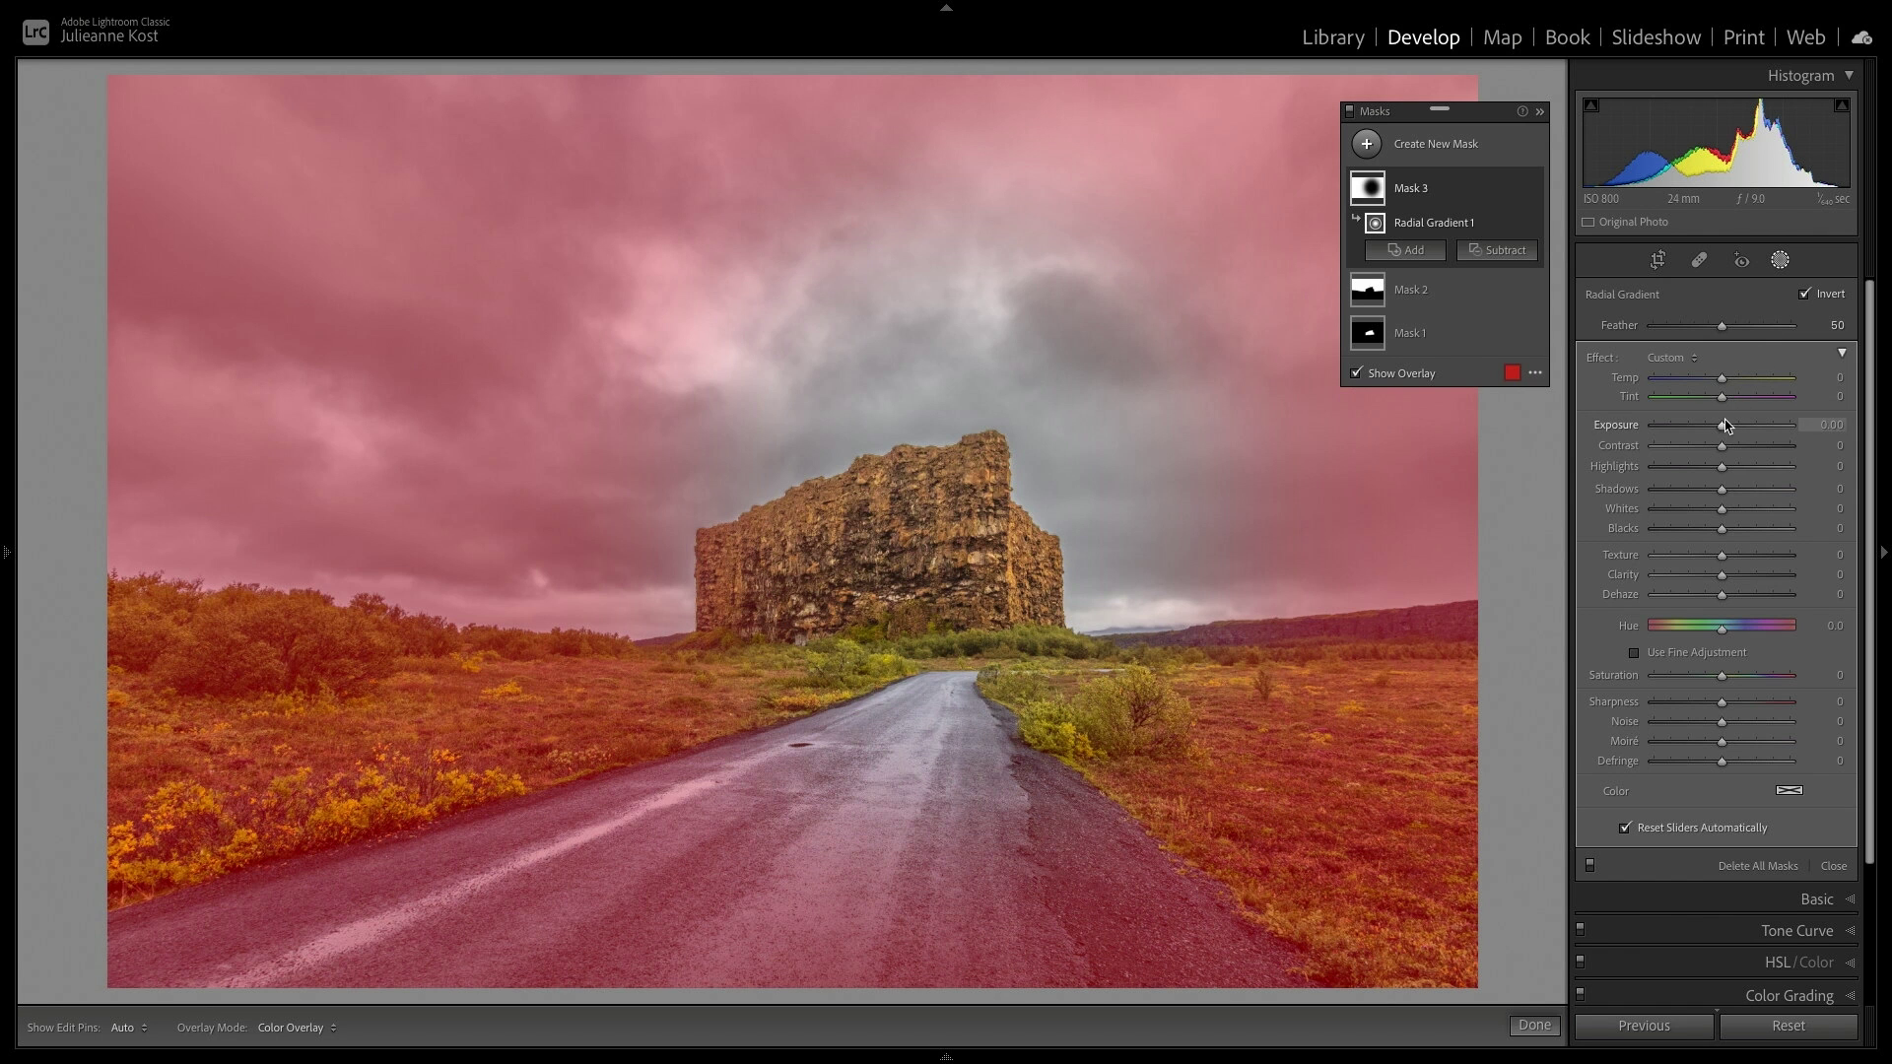
drag(1723, 424, 1693, 431)
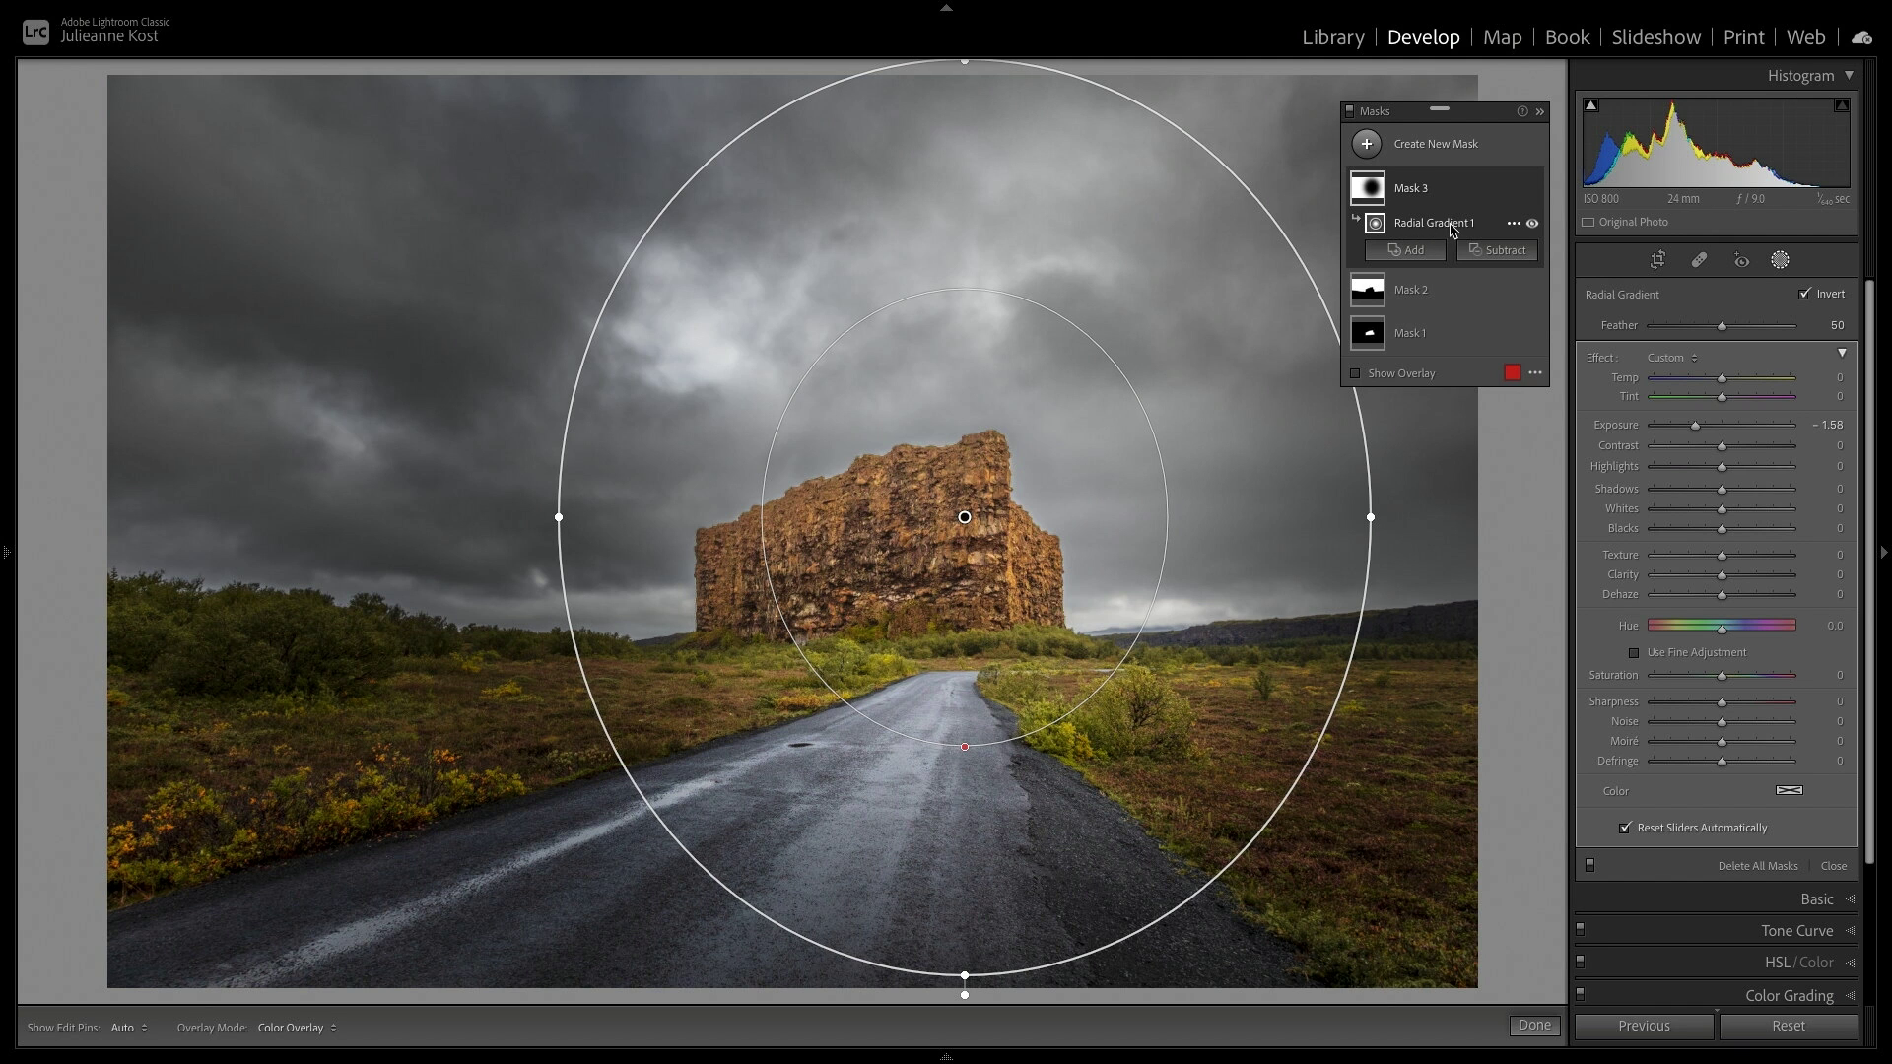
- Subtract a brush stroke from Mask 3 to remove the darkening from the left bushes
click(1500, 253)
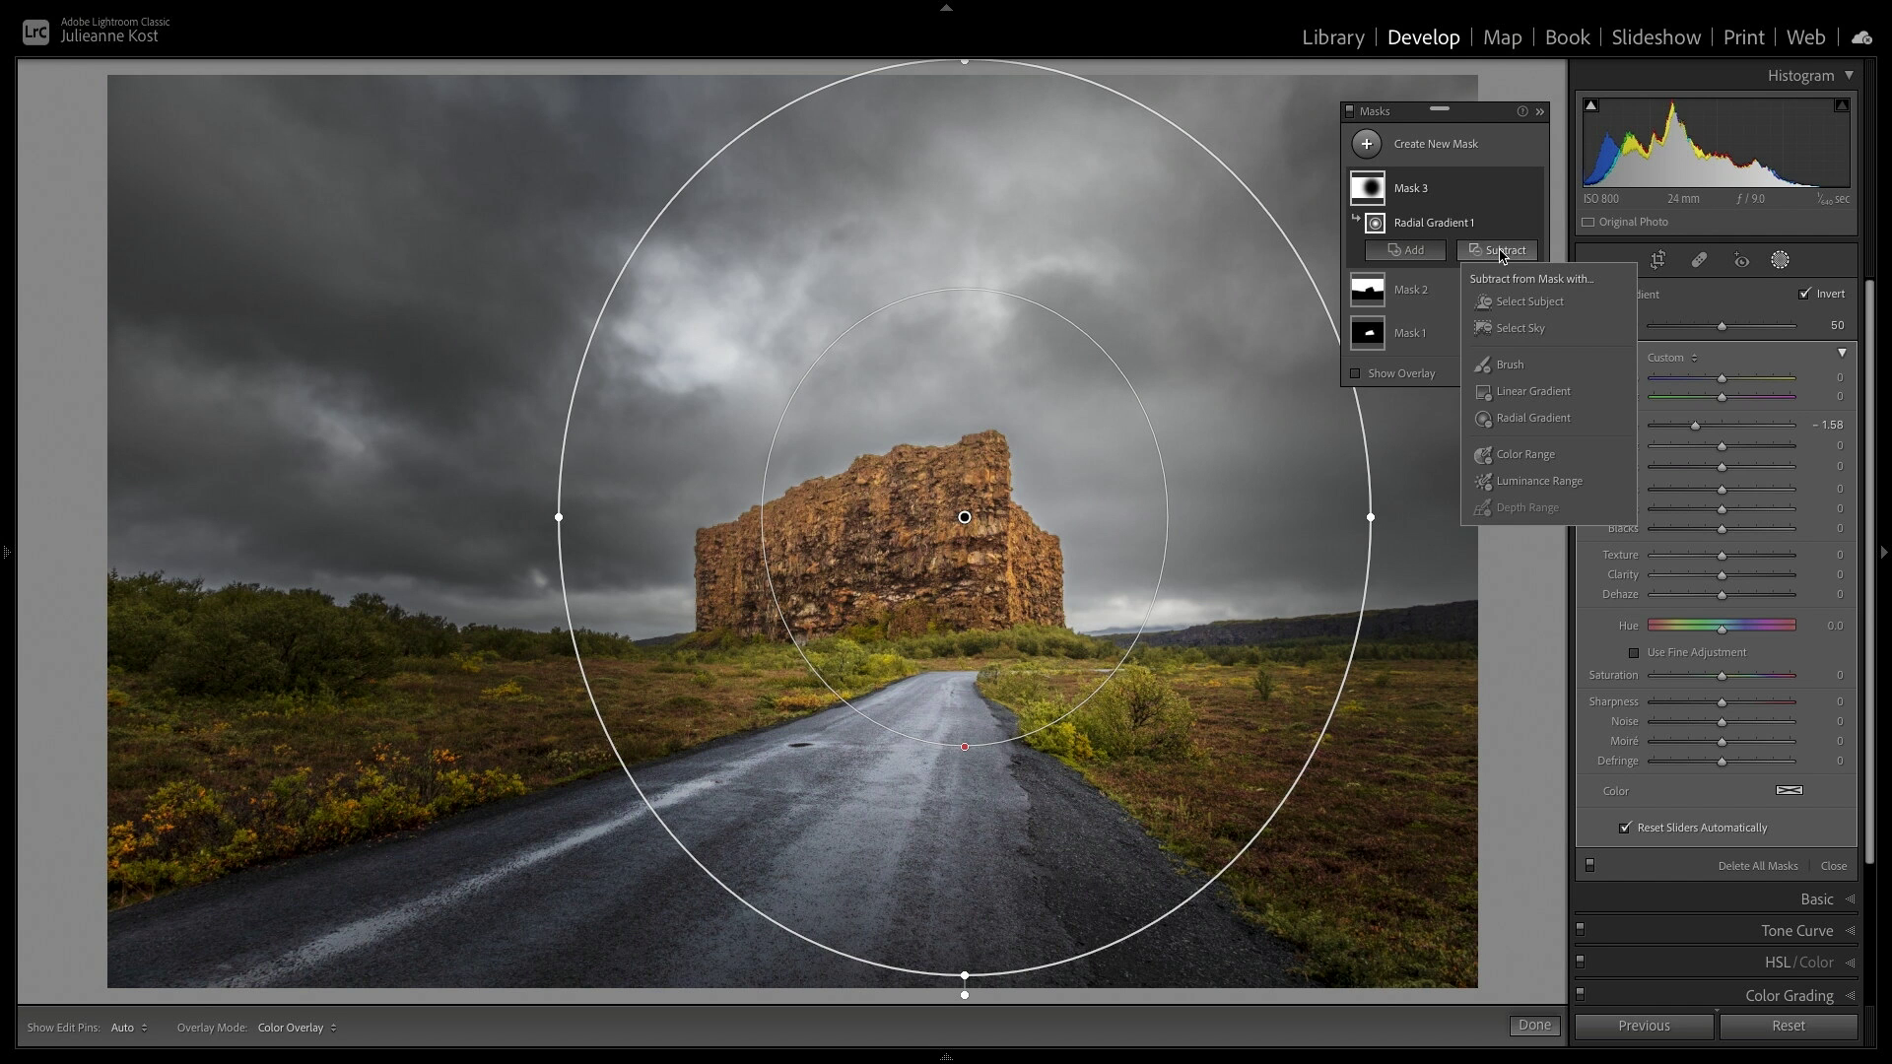
click(1513, 367)
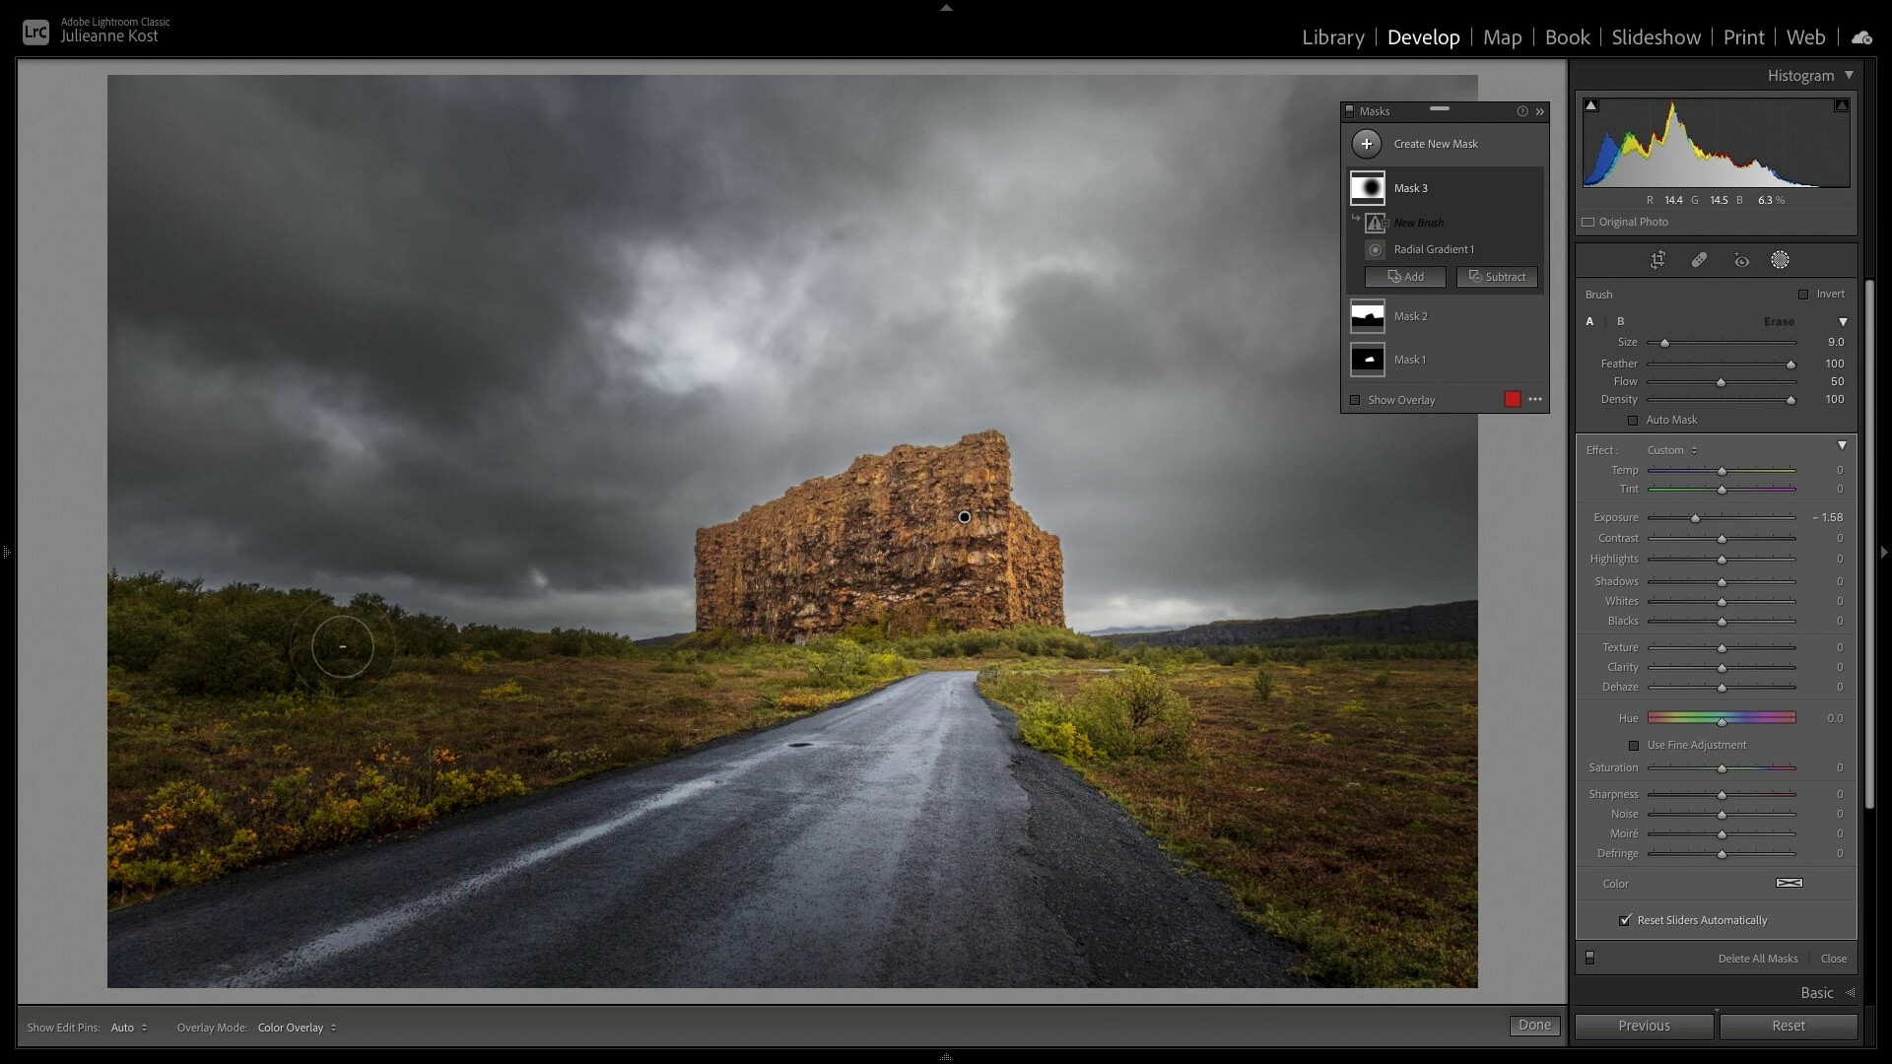
key(h)
mouse_move(335, 642)
mouse_down()
mouse_move(252, 633)
mouse_move(212, 658)
mouse_move(288, 641)
mouse_move(357, 669)
mouse_move(252, 686)
mouse_move(197, 659)
mouse_move(234, 680)
mouse_move(371, 668)
mouse_move(287, 625)
mouse_move(185, 673)
mouse_move(352, 660)
mouse_move(210, 689)
mouse_up()
key(h)
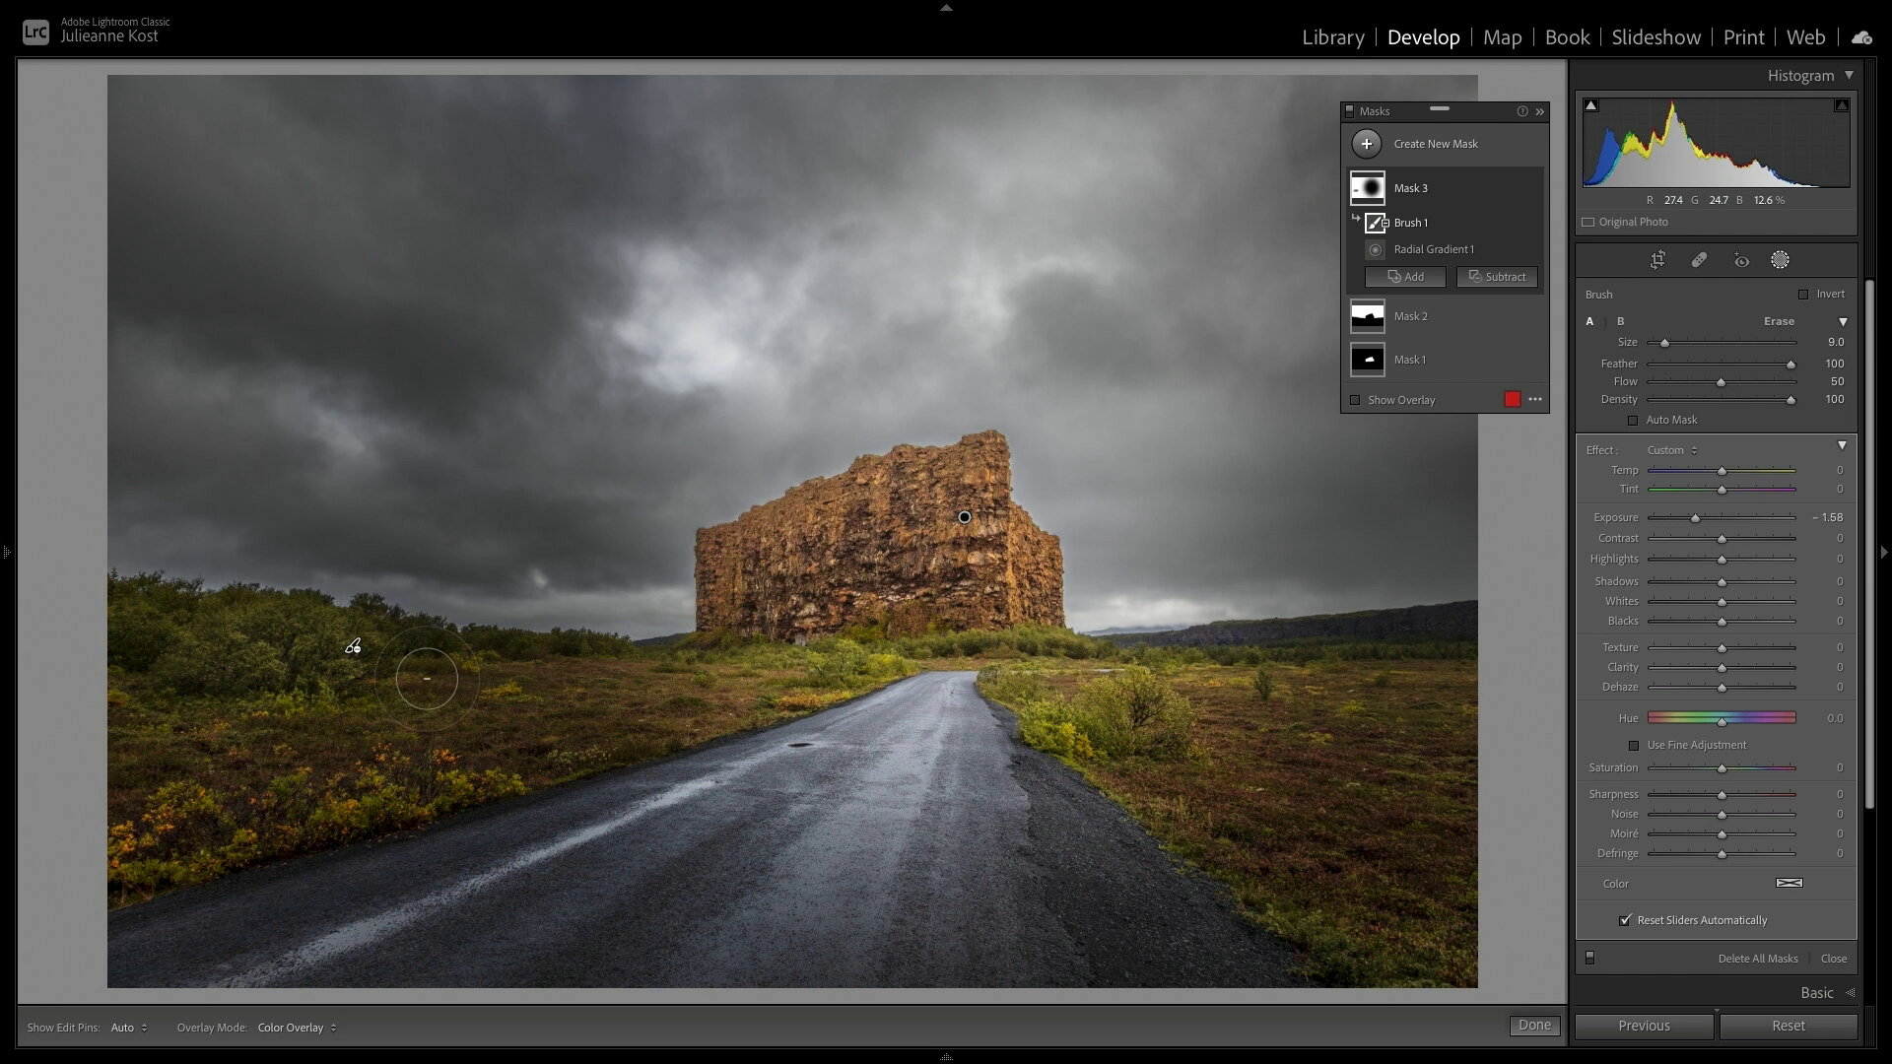
- Select Mask 3's Brush 1 component, then its Radial Gradient 1 component
click(1459, 257)
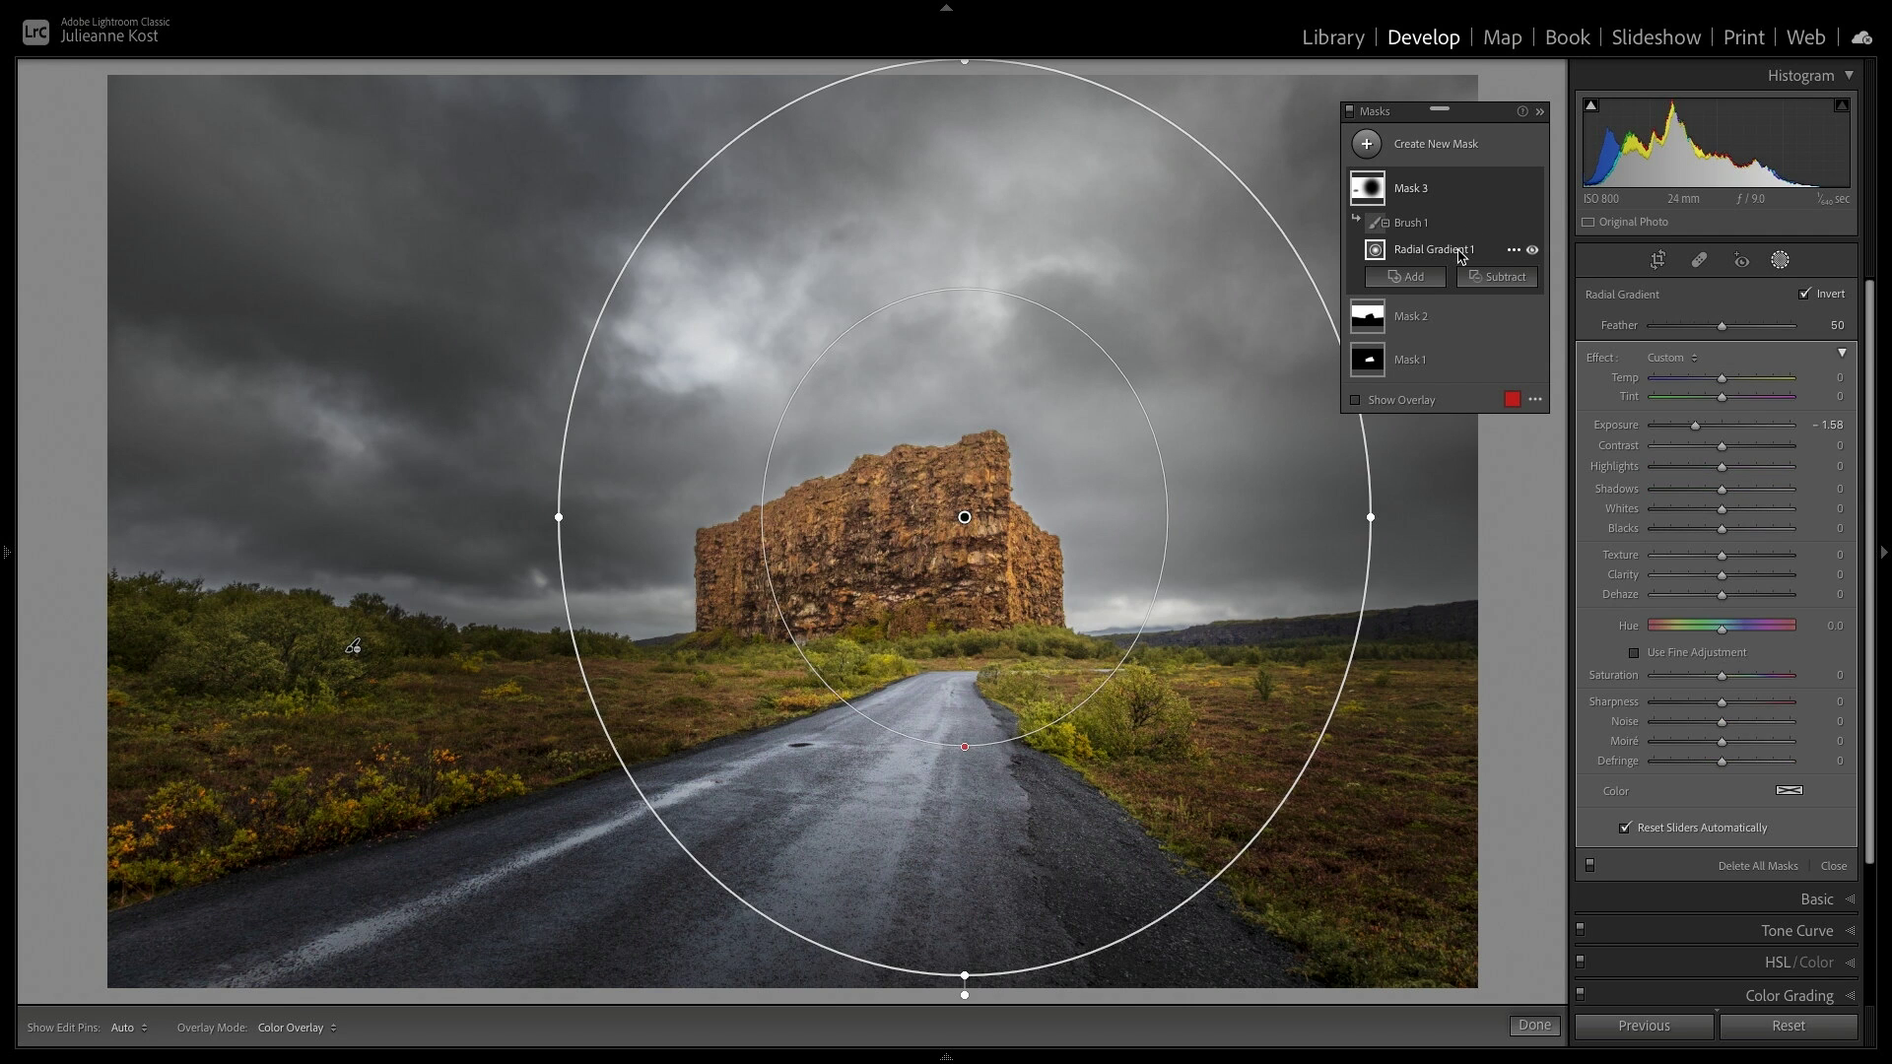
click(1455, 231)
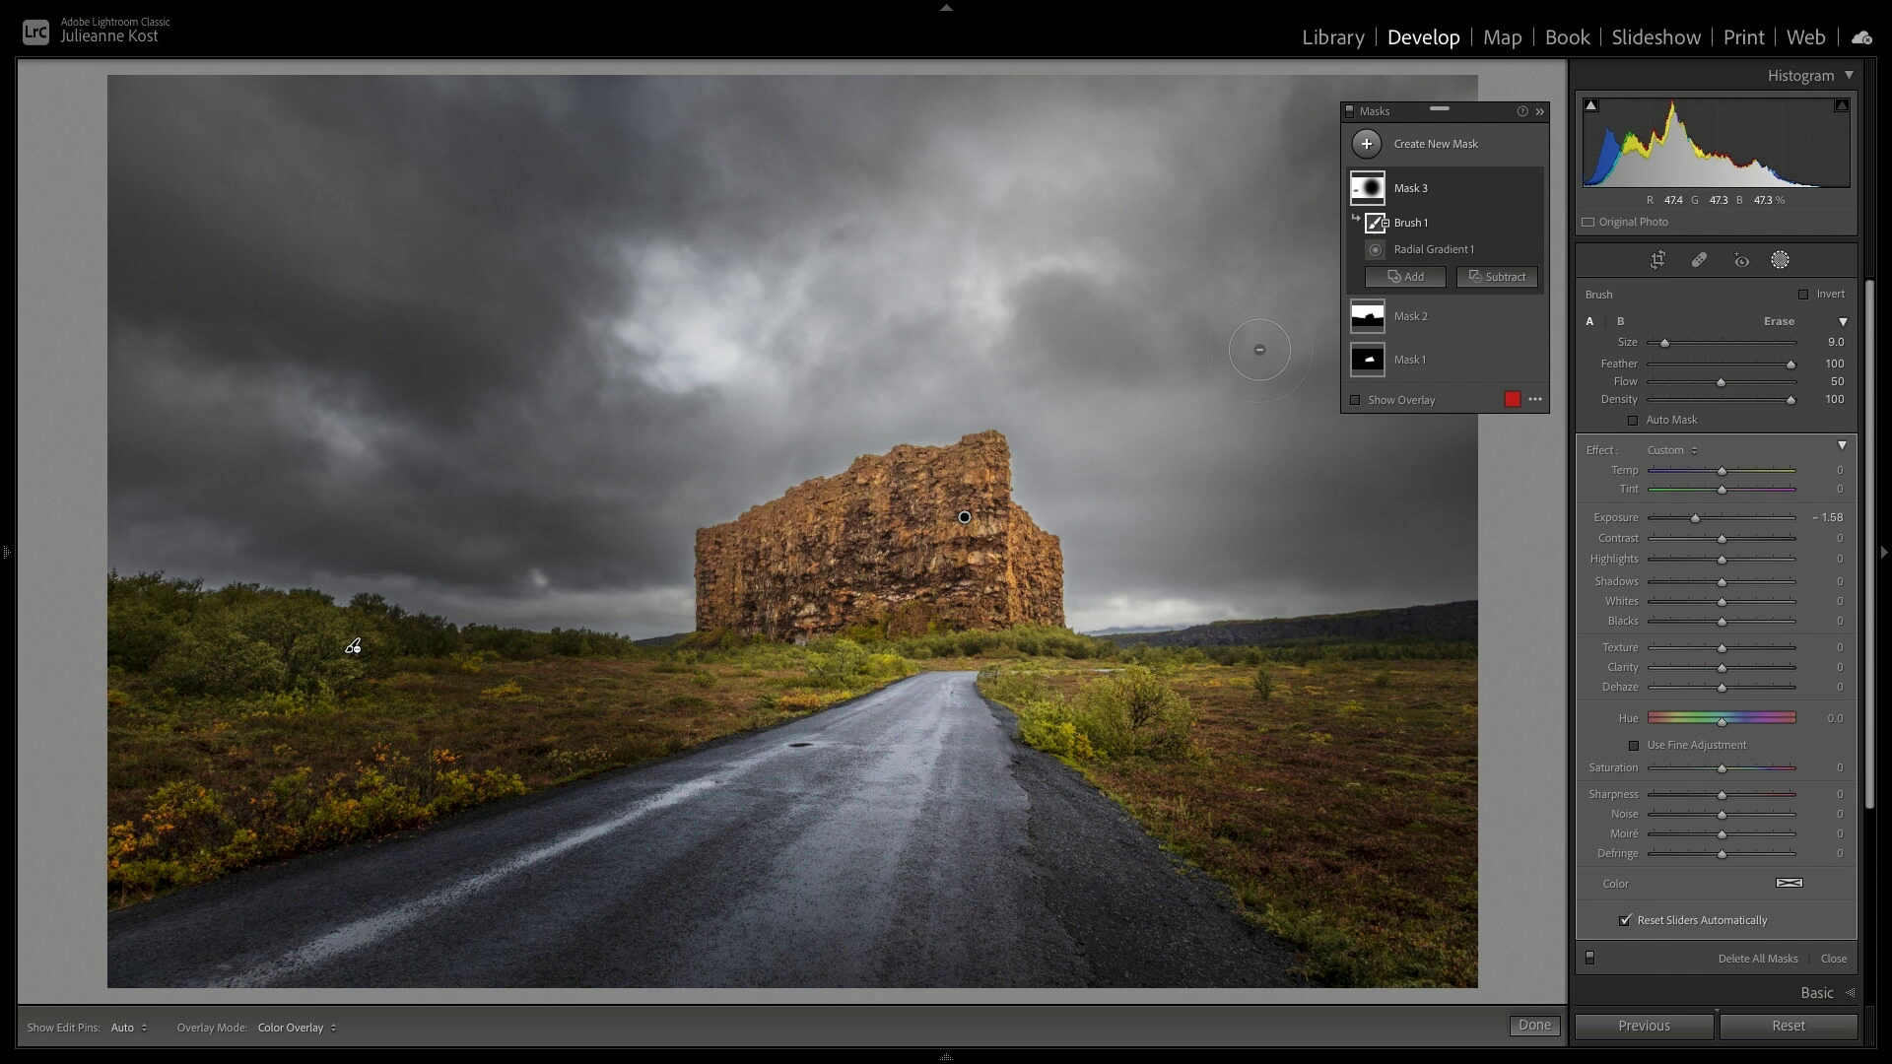
click(965, 517)
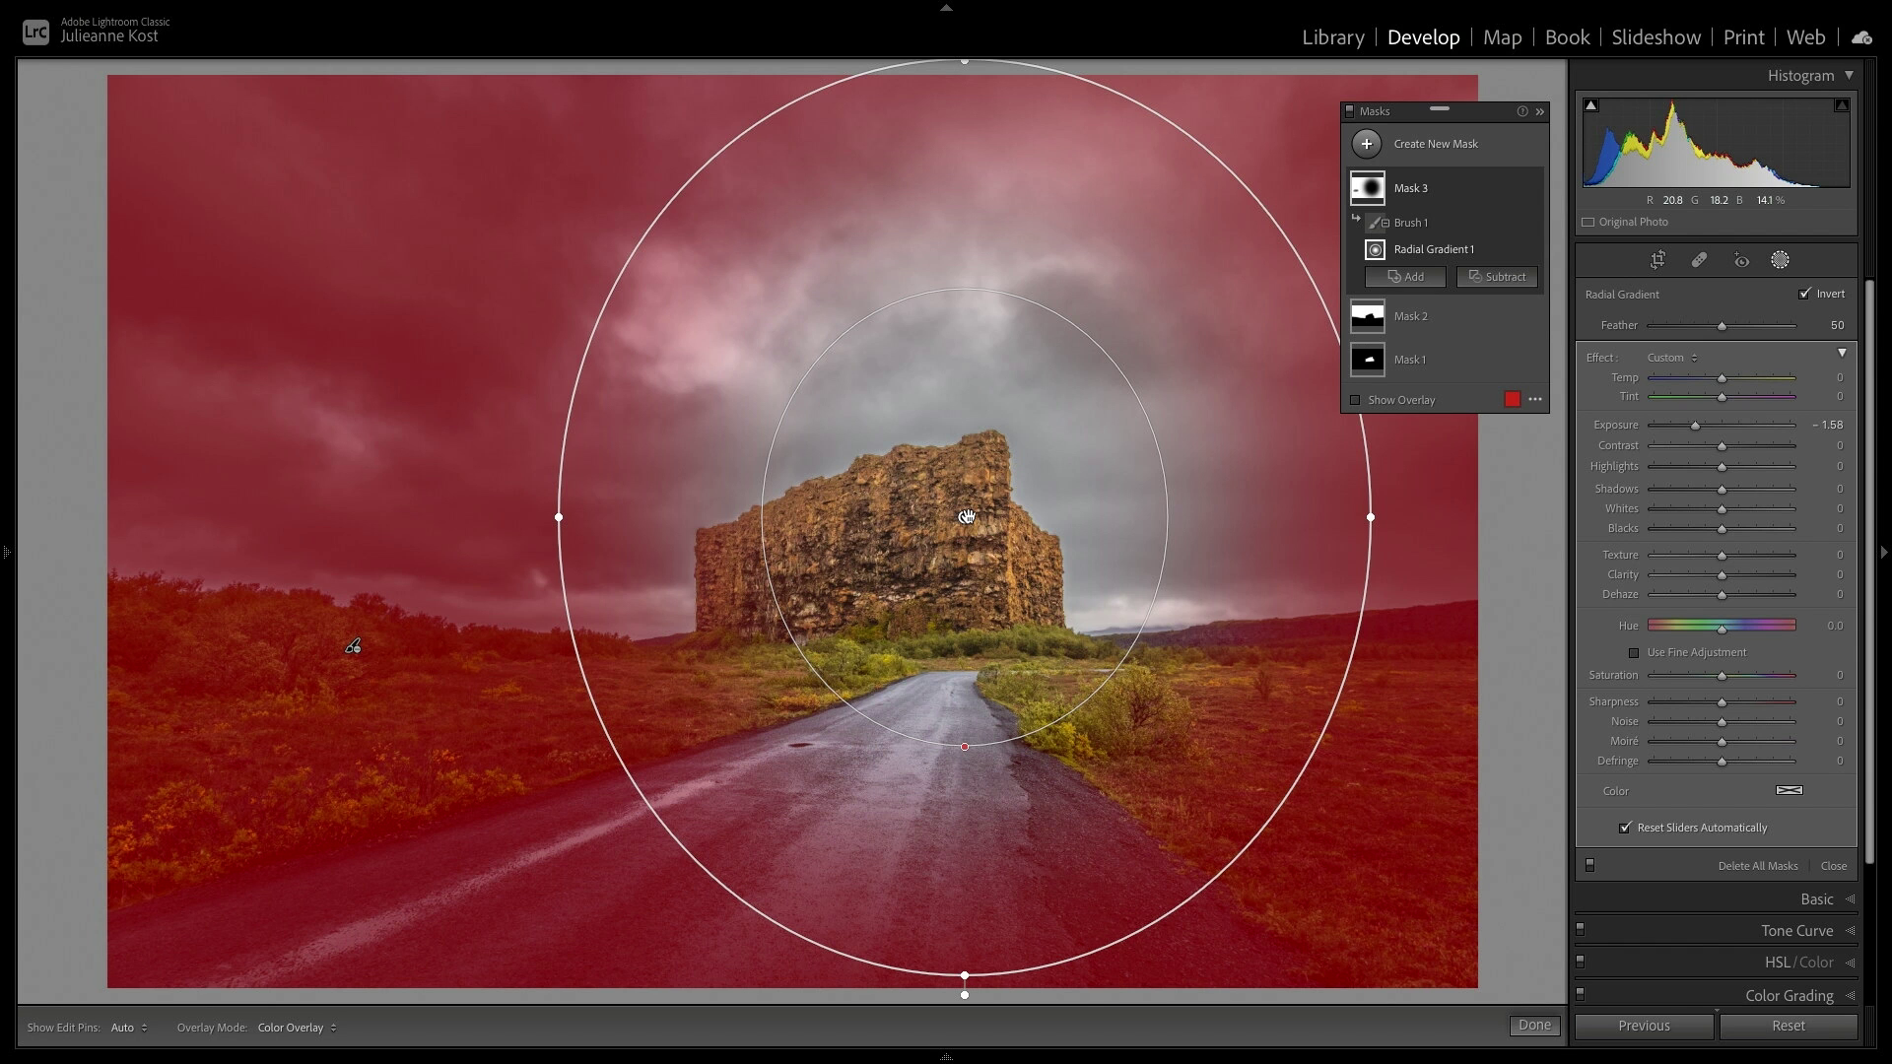
- Show unselected mask pins, then shift, narrow and tilt Mask 3's radial gradient along the road
click(1534, 399)
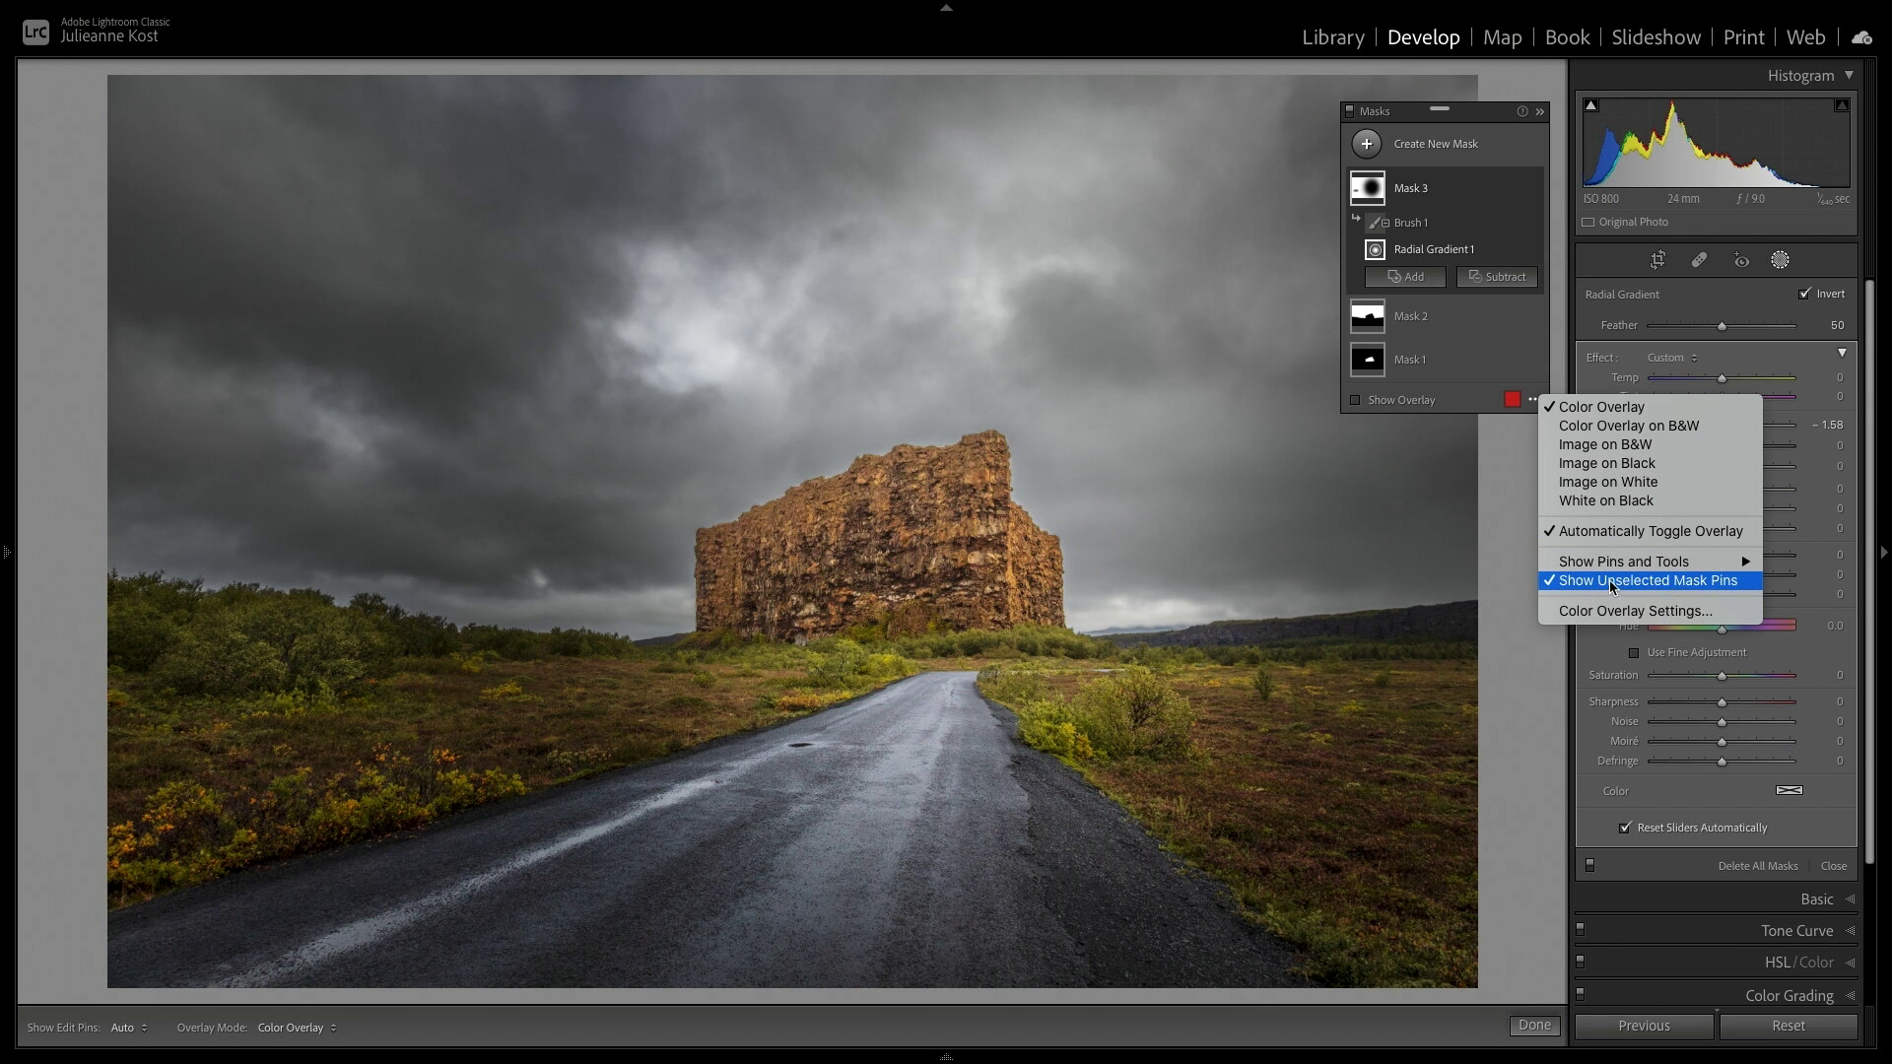
click(1522, 586)
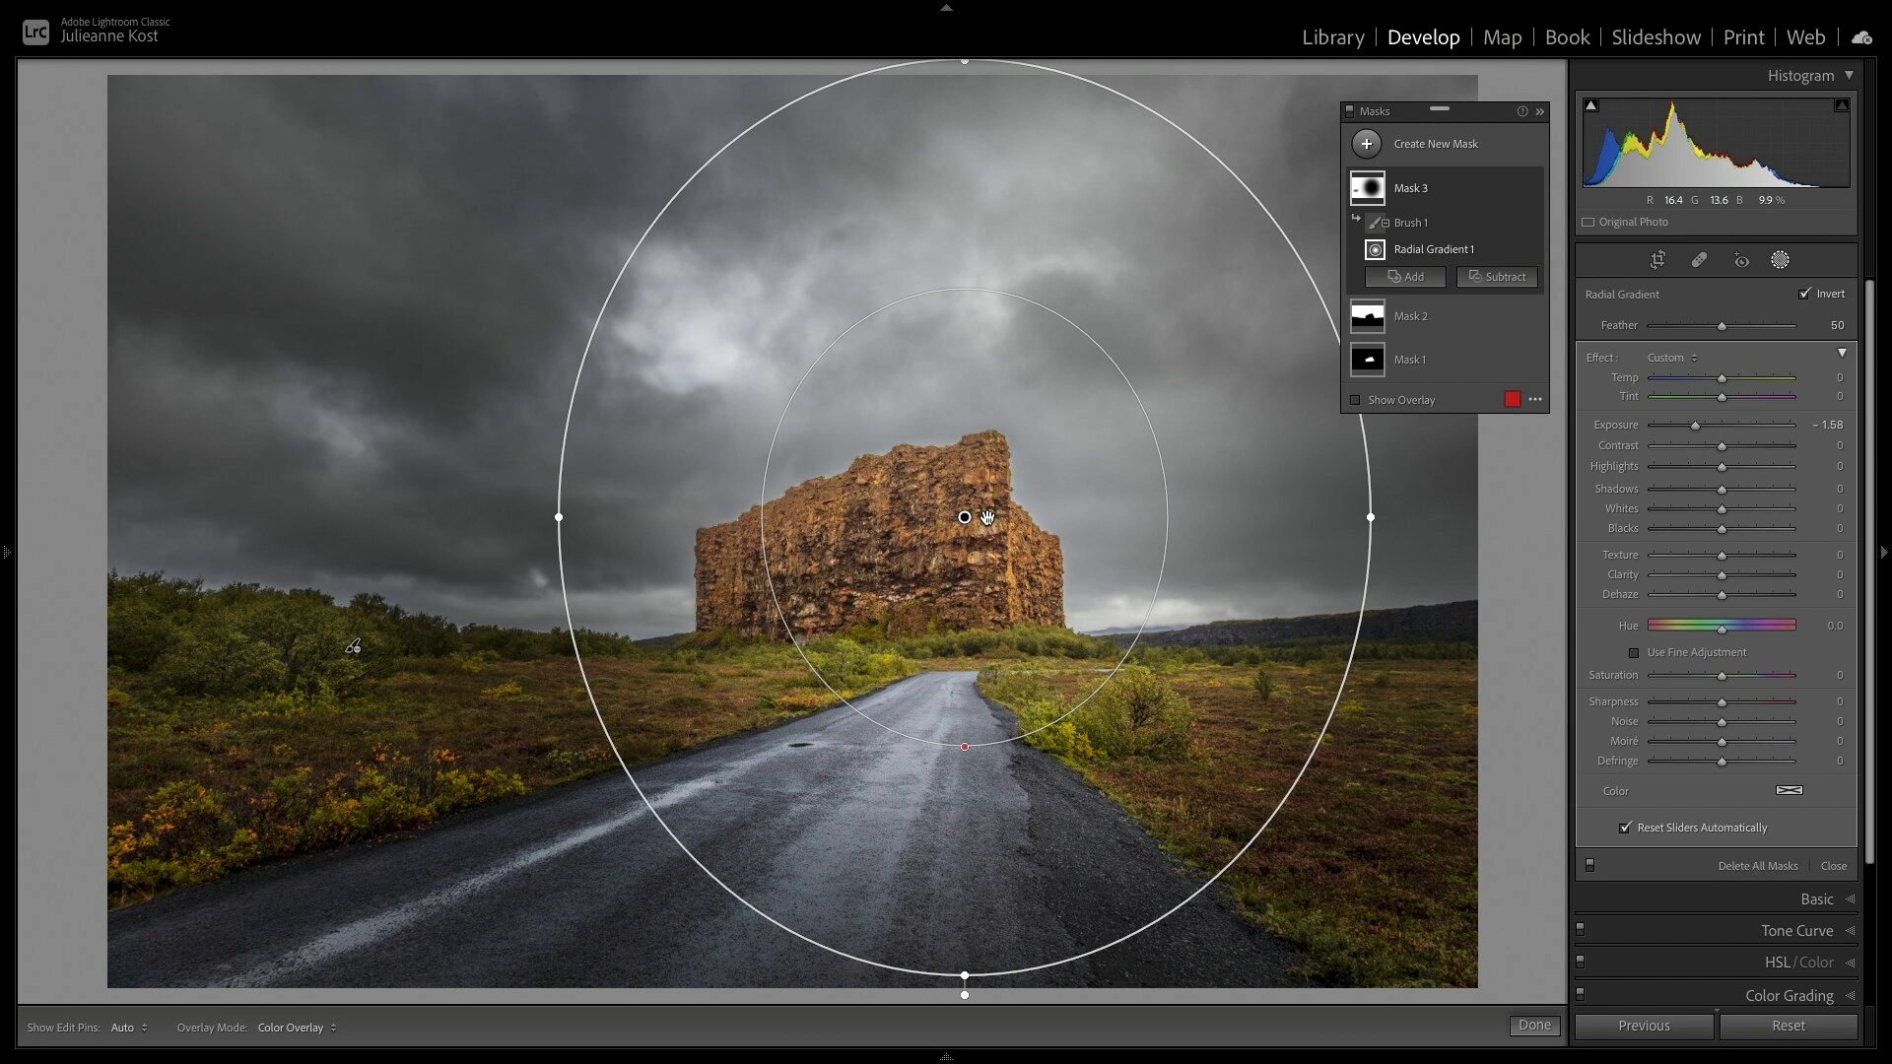
mouse_move(967, 518)
drag(967, 518, 989, 512)
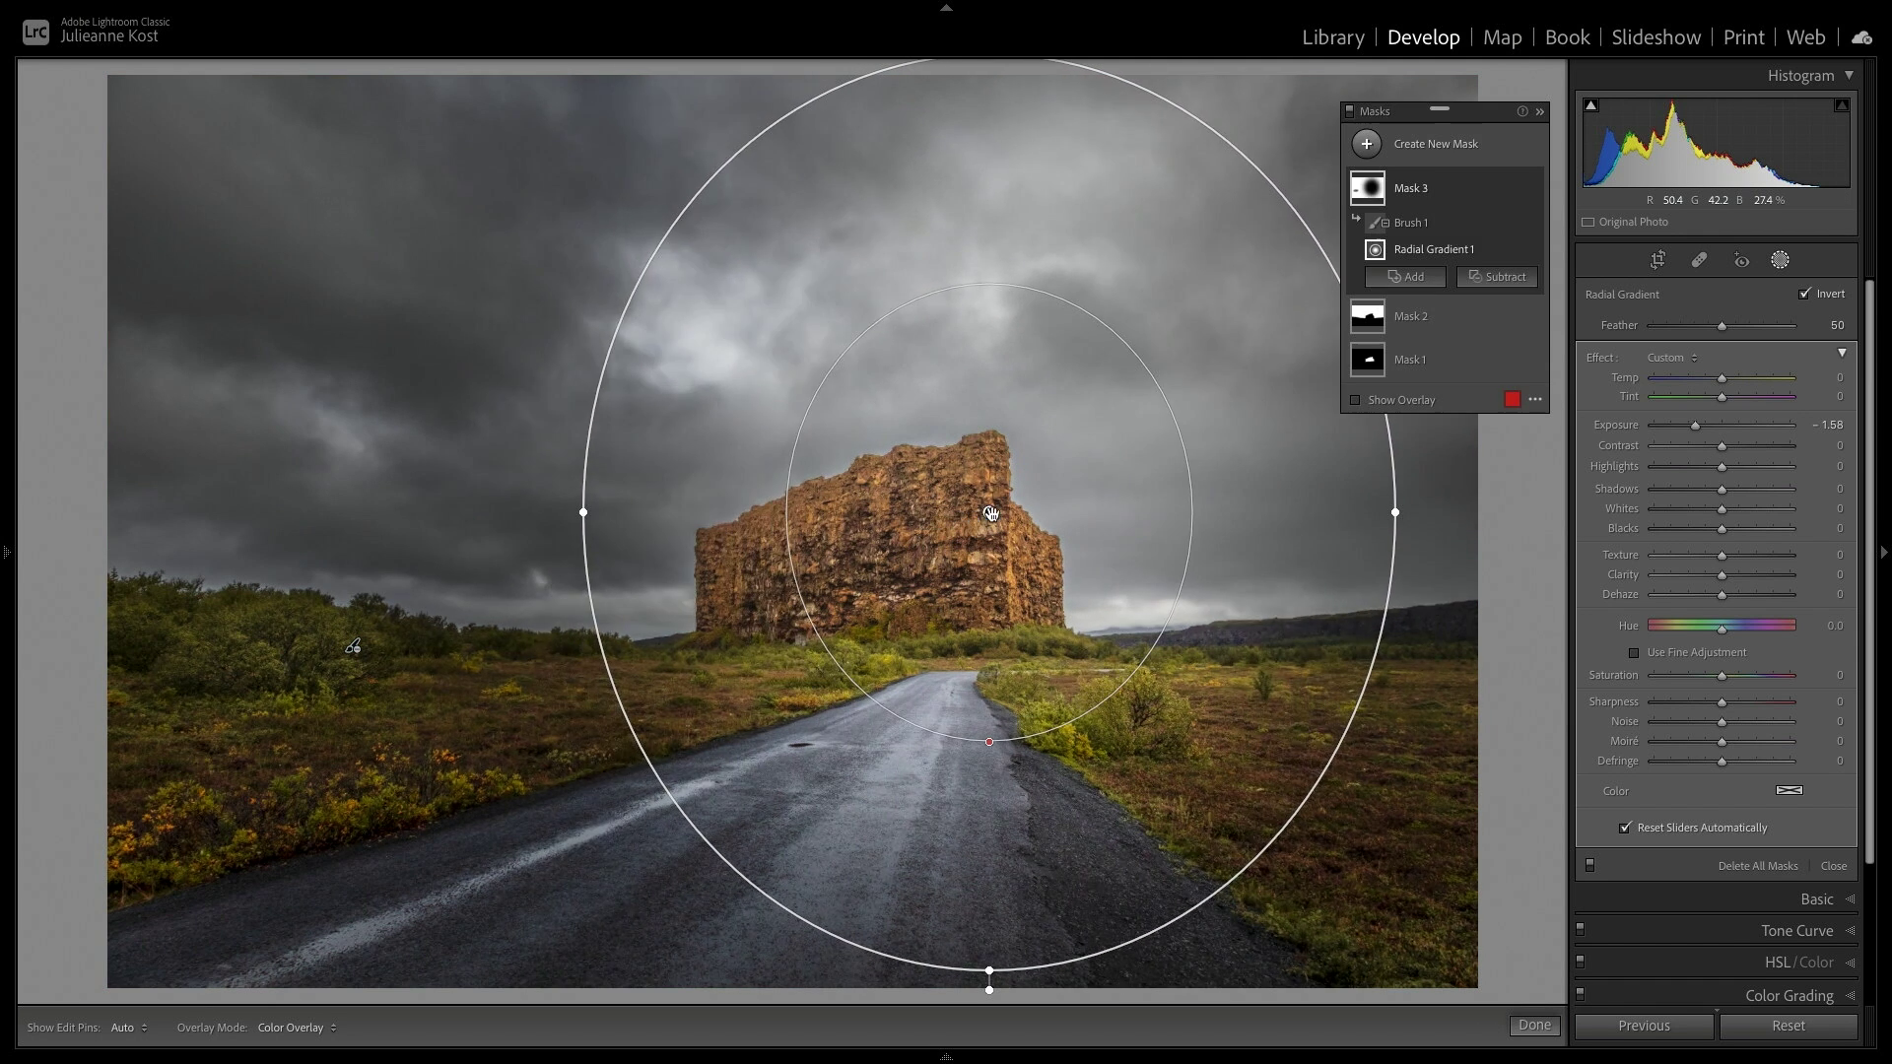
drag(583, 513, 676, 512)
drag(1313, 498, 1278, 658)
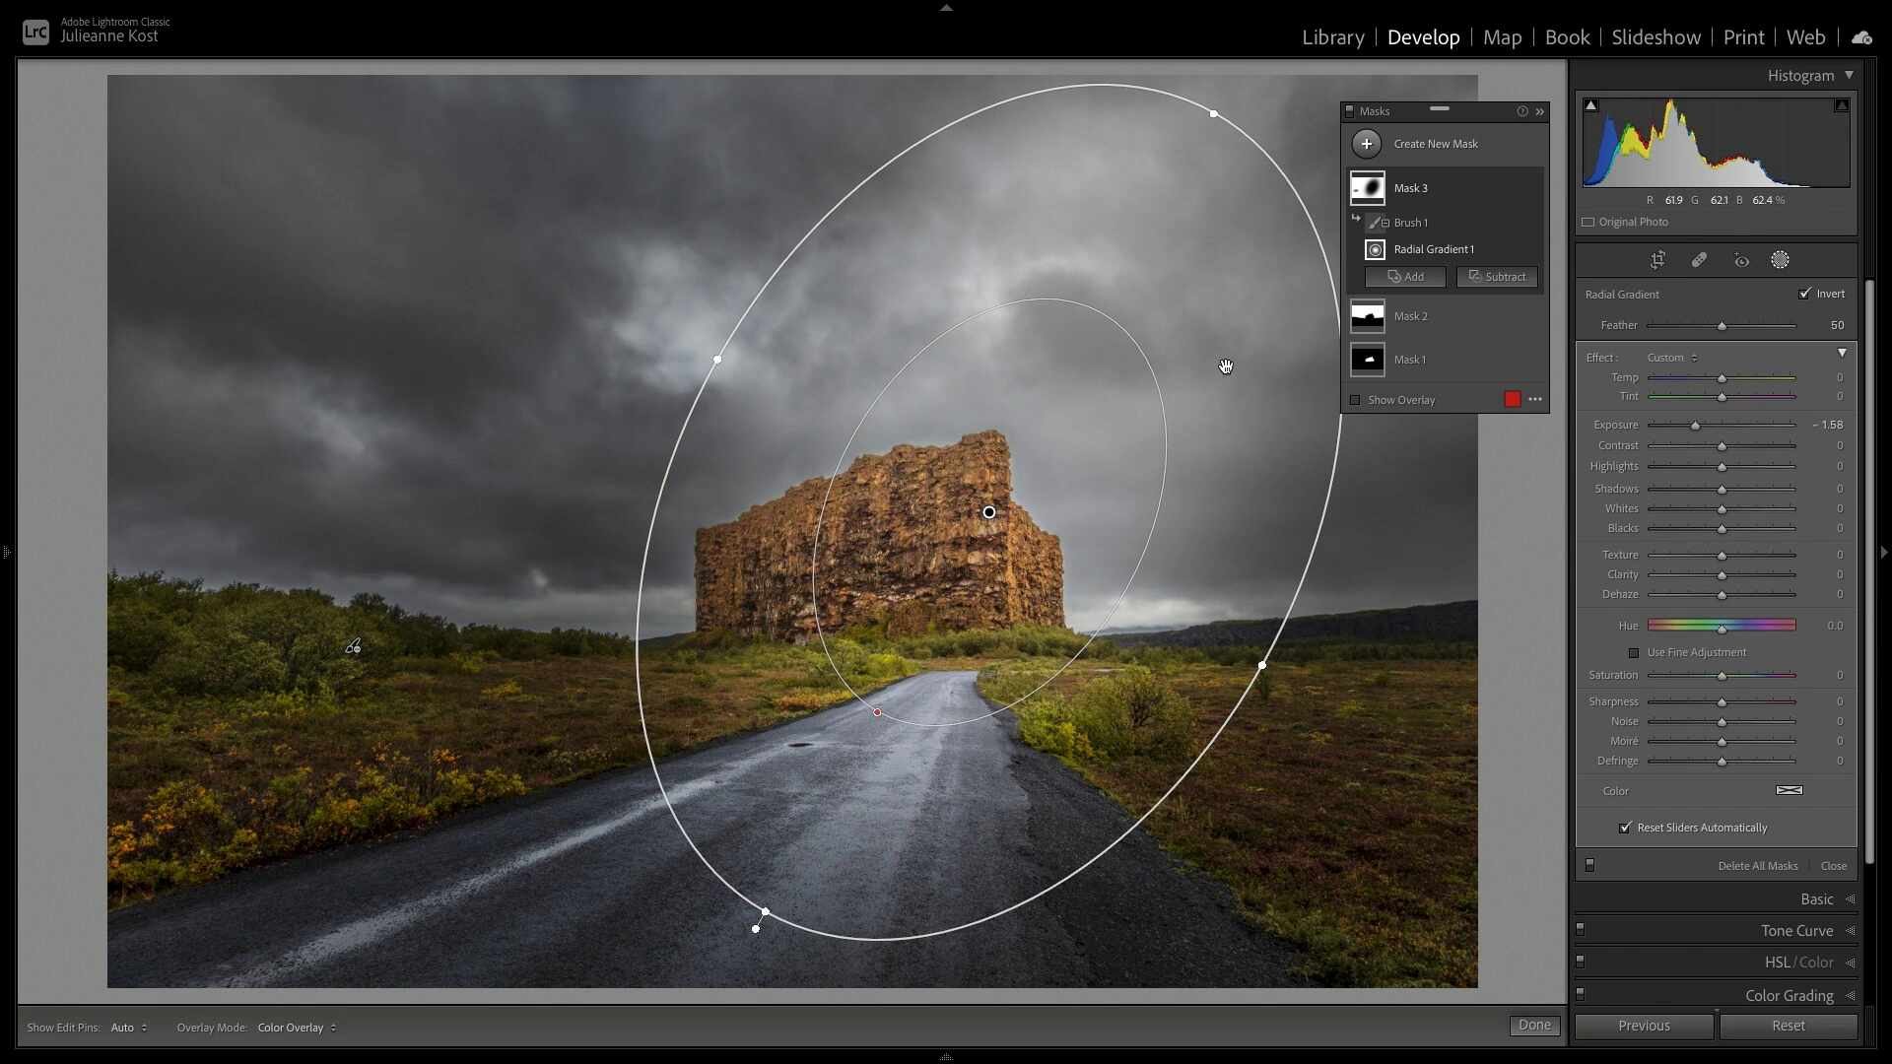
click(1404, 277)
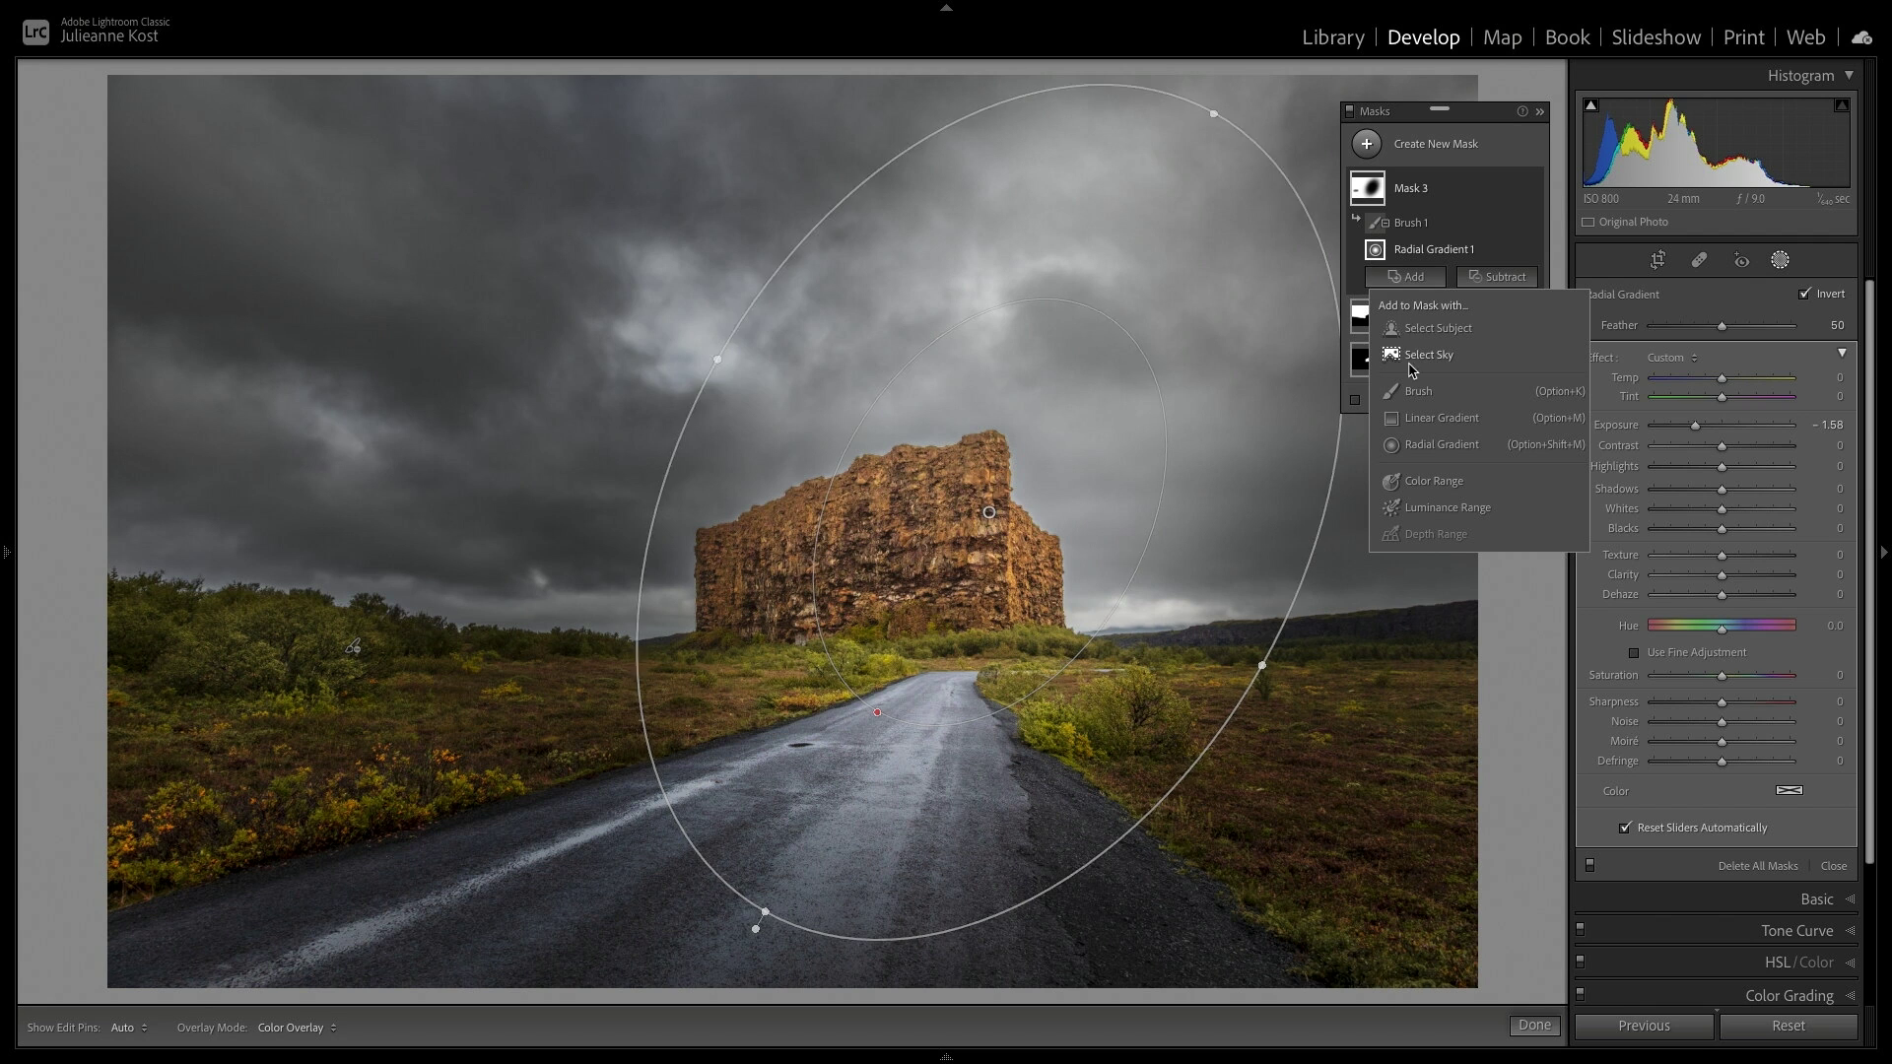
click(1419, 391)
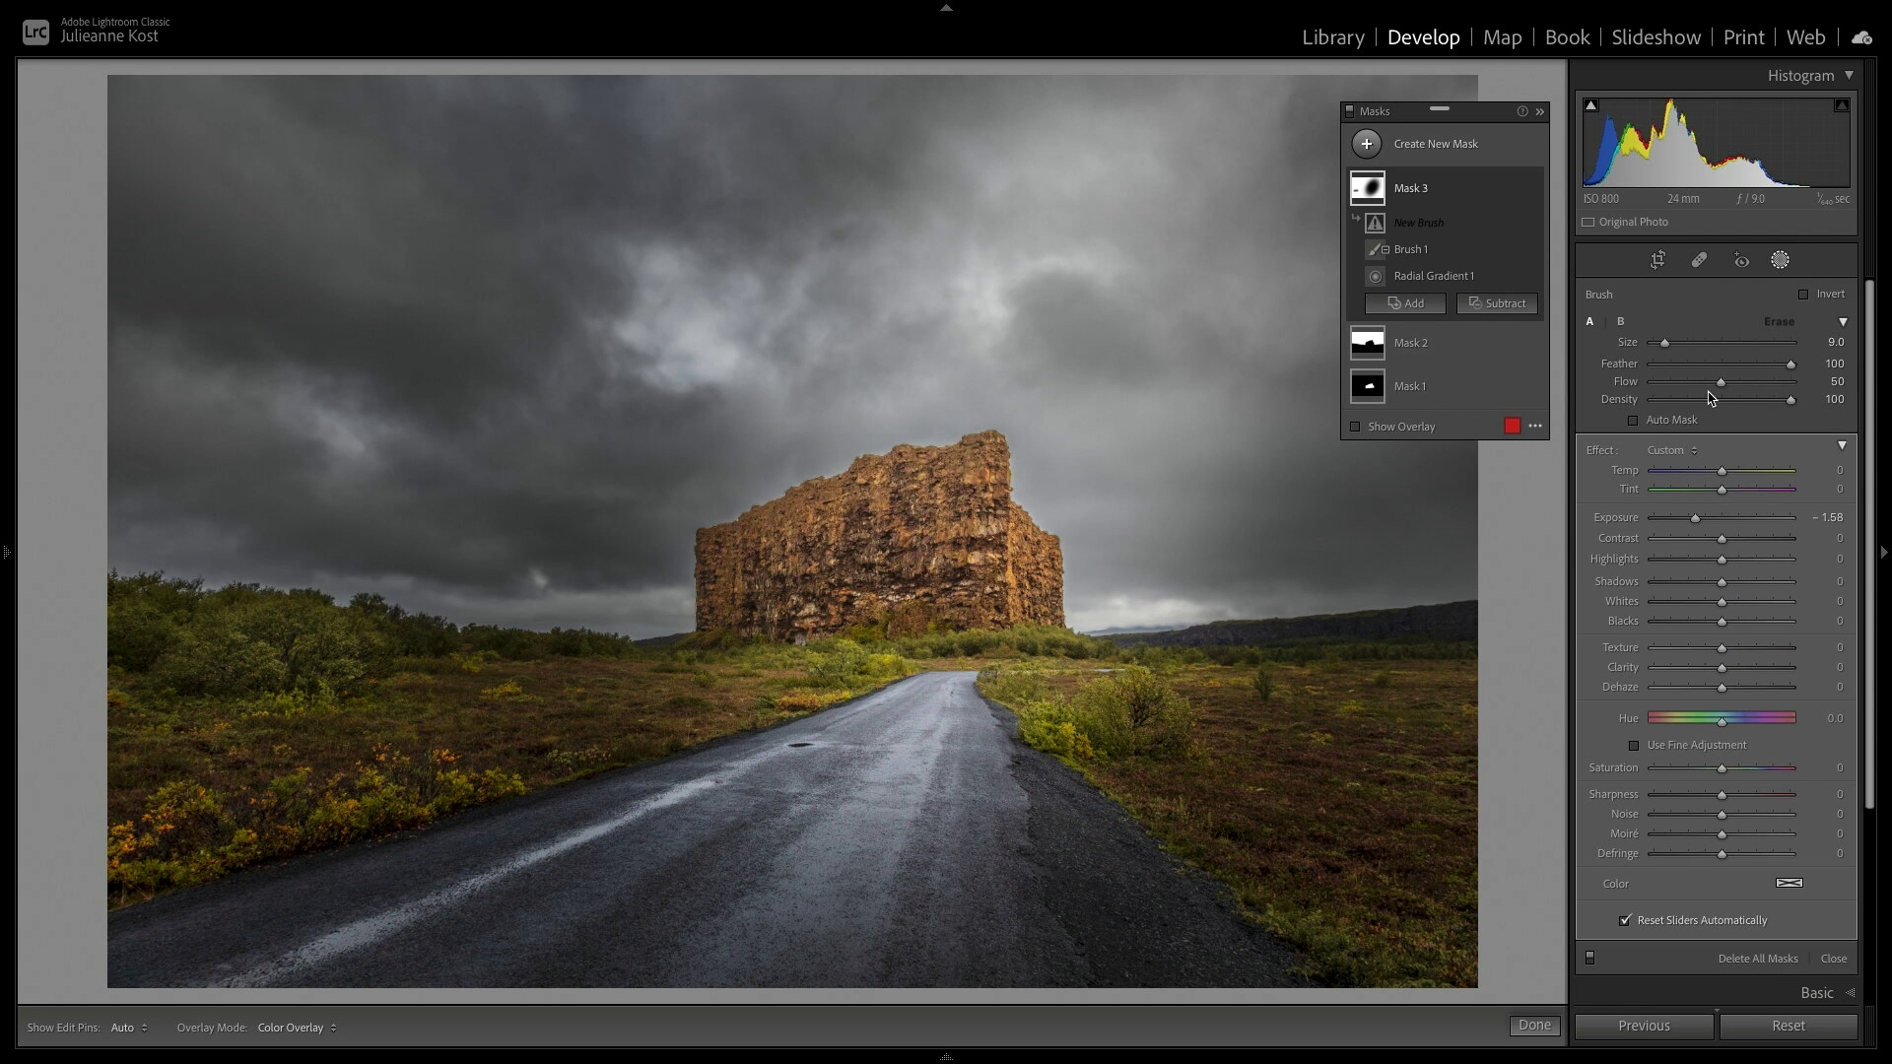
drag(1721, 381, 1804, 384)
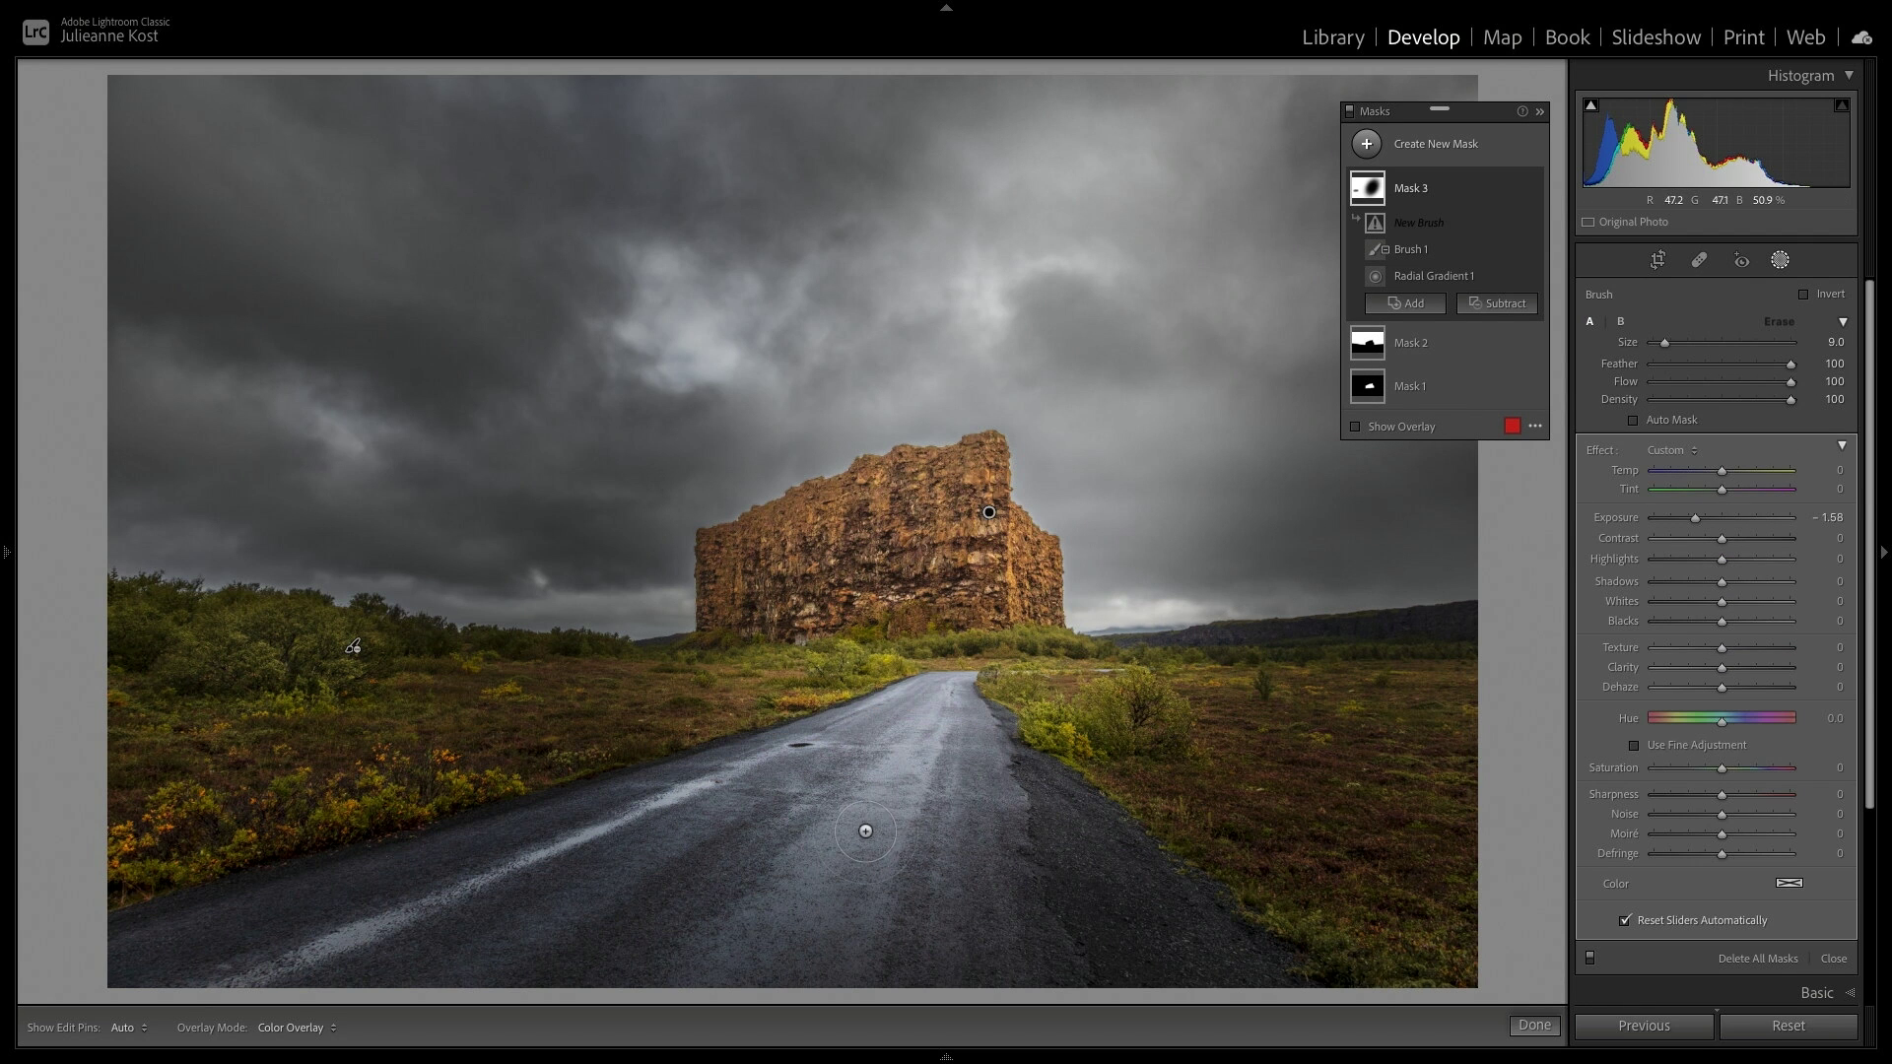
key(h)
mouse_move(1010, 854)
mouse_down()
mouse_move(942, 723)
mouse_move(883, 727)
mouse_move(654, 868)
mouse_move(800, 797)
mouse_move(790, 886)
mouse_move(925, 810)
mouse_move(928, 888)
mouse_move(961, 810)
mouse_up()
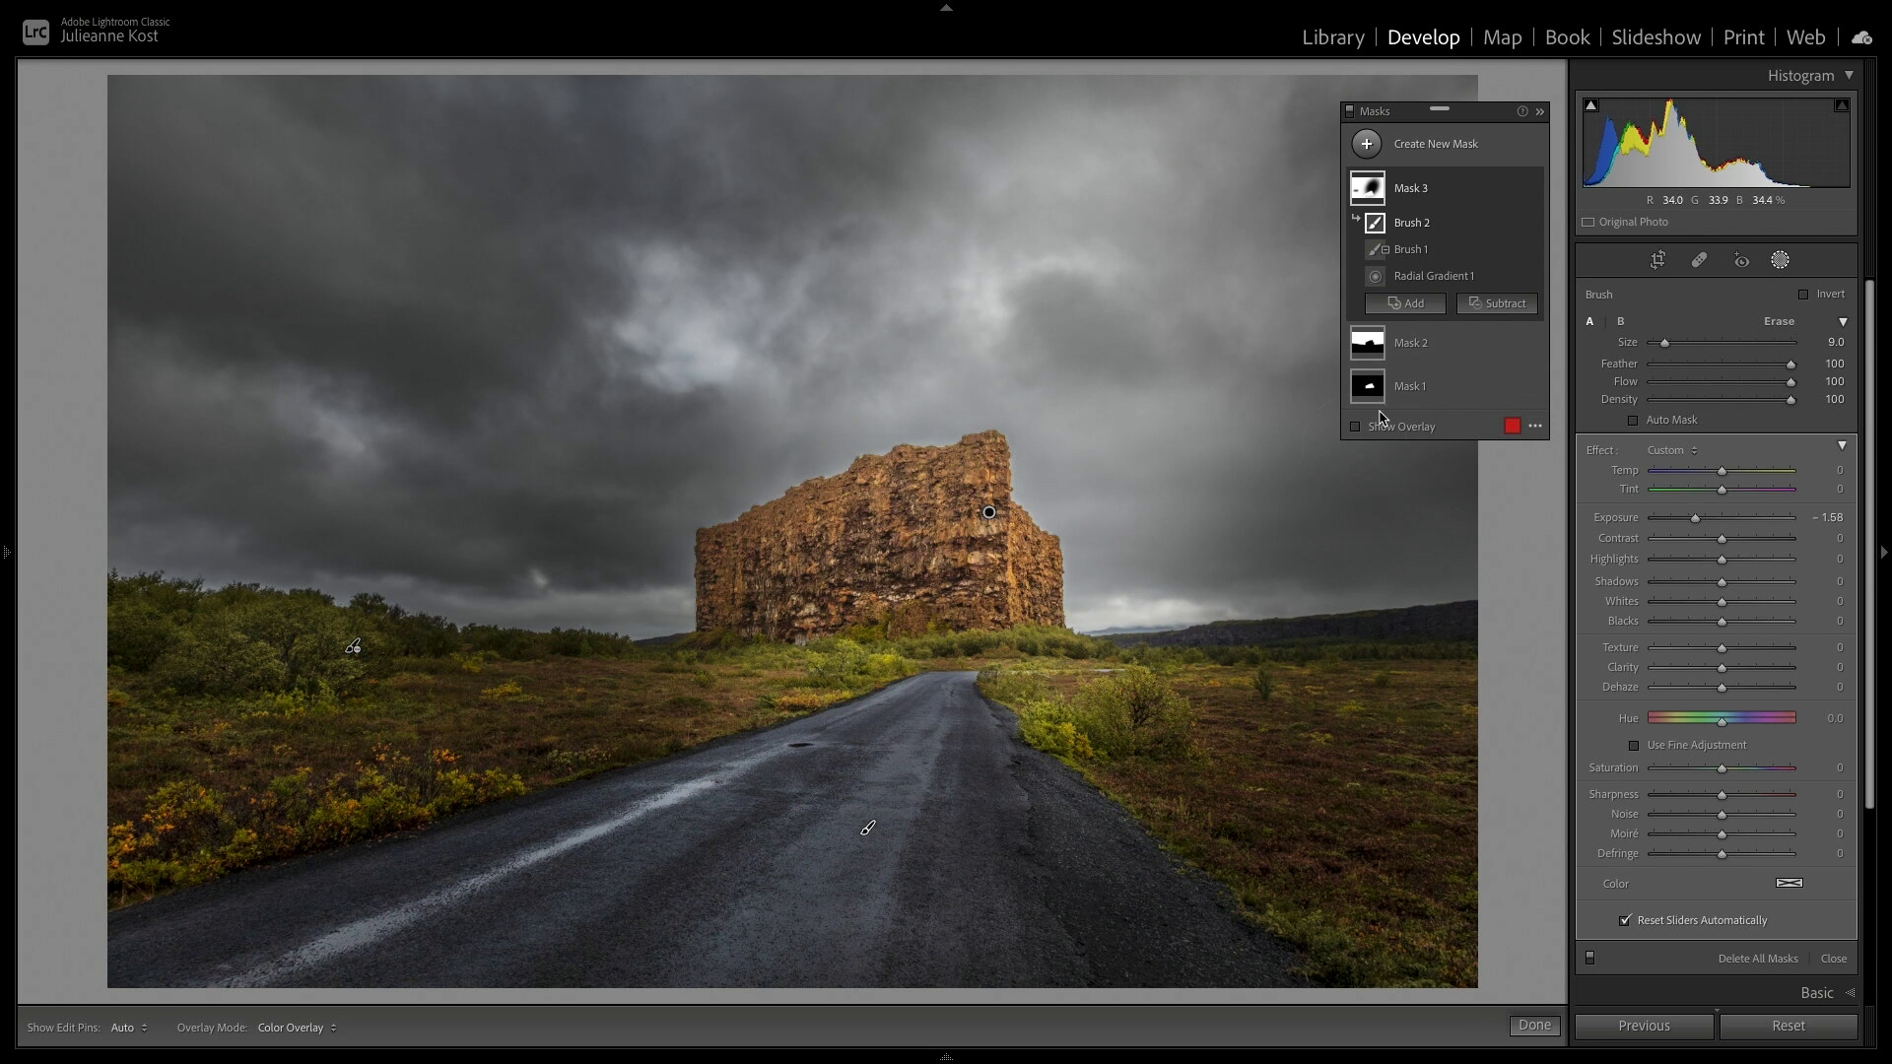
mouse_move(1514, 200)
click(1515, 190)
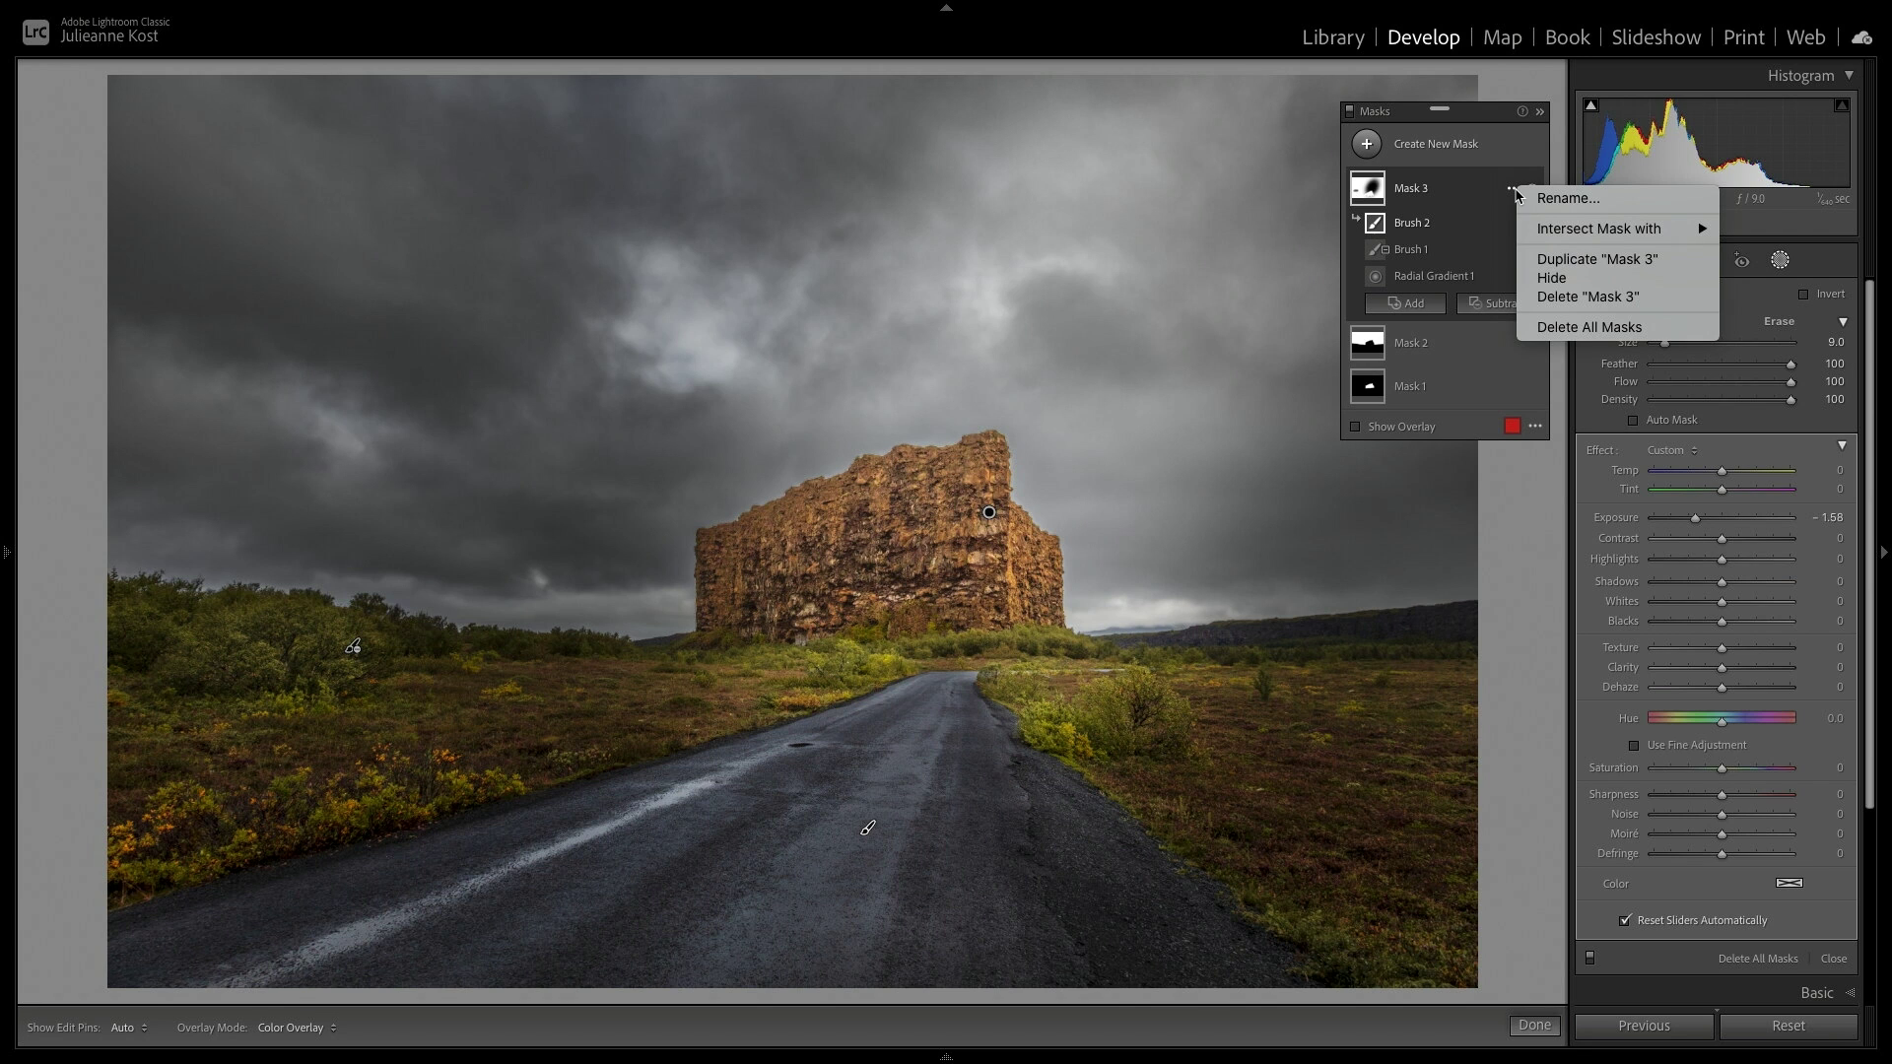
click(1499, 194)
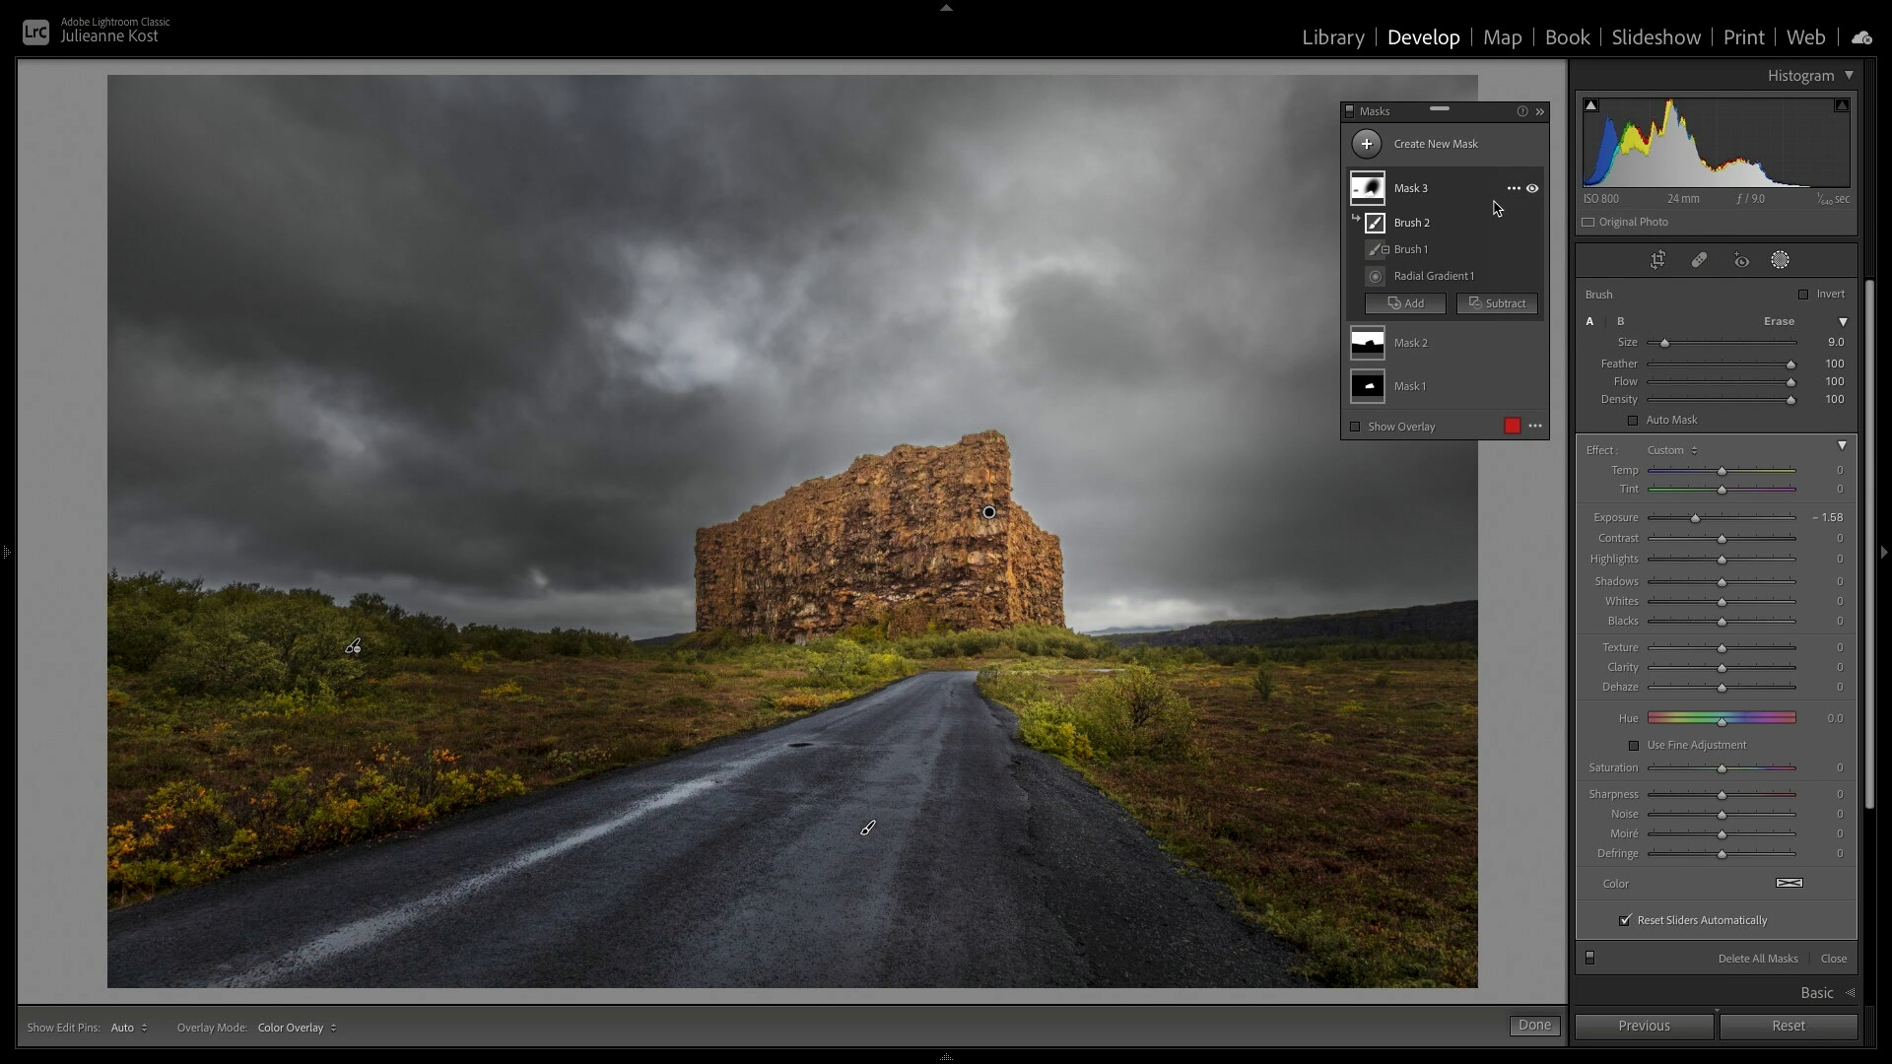
click(1514, 225)
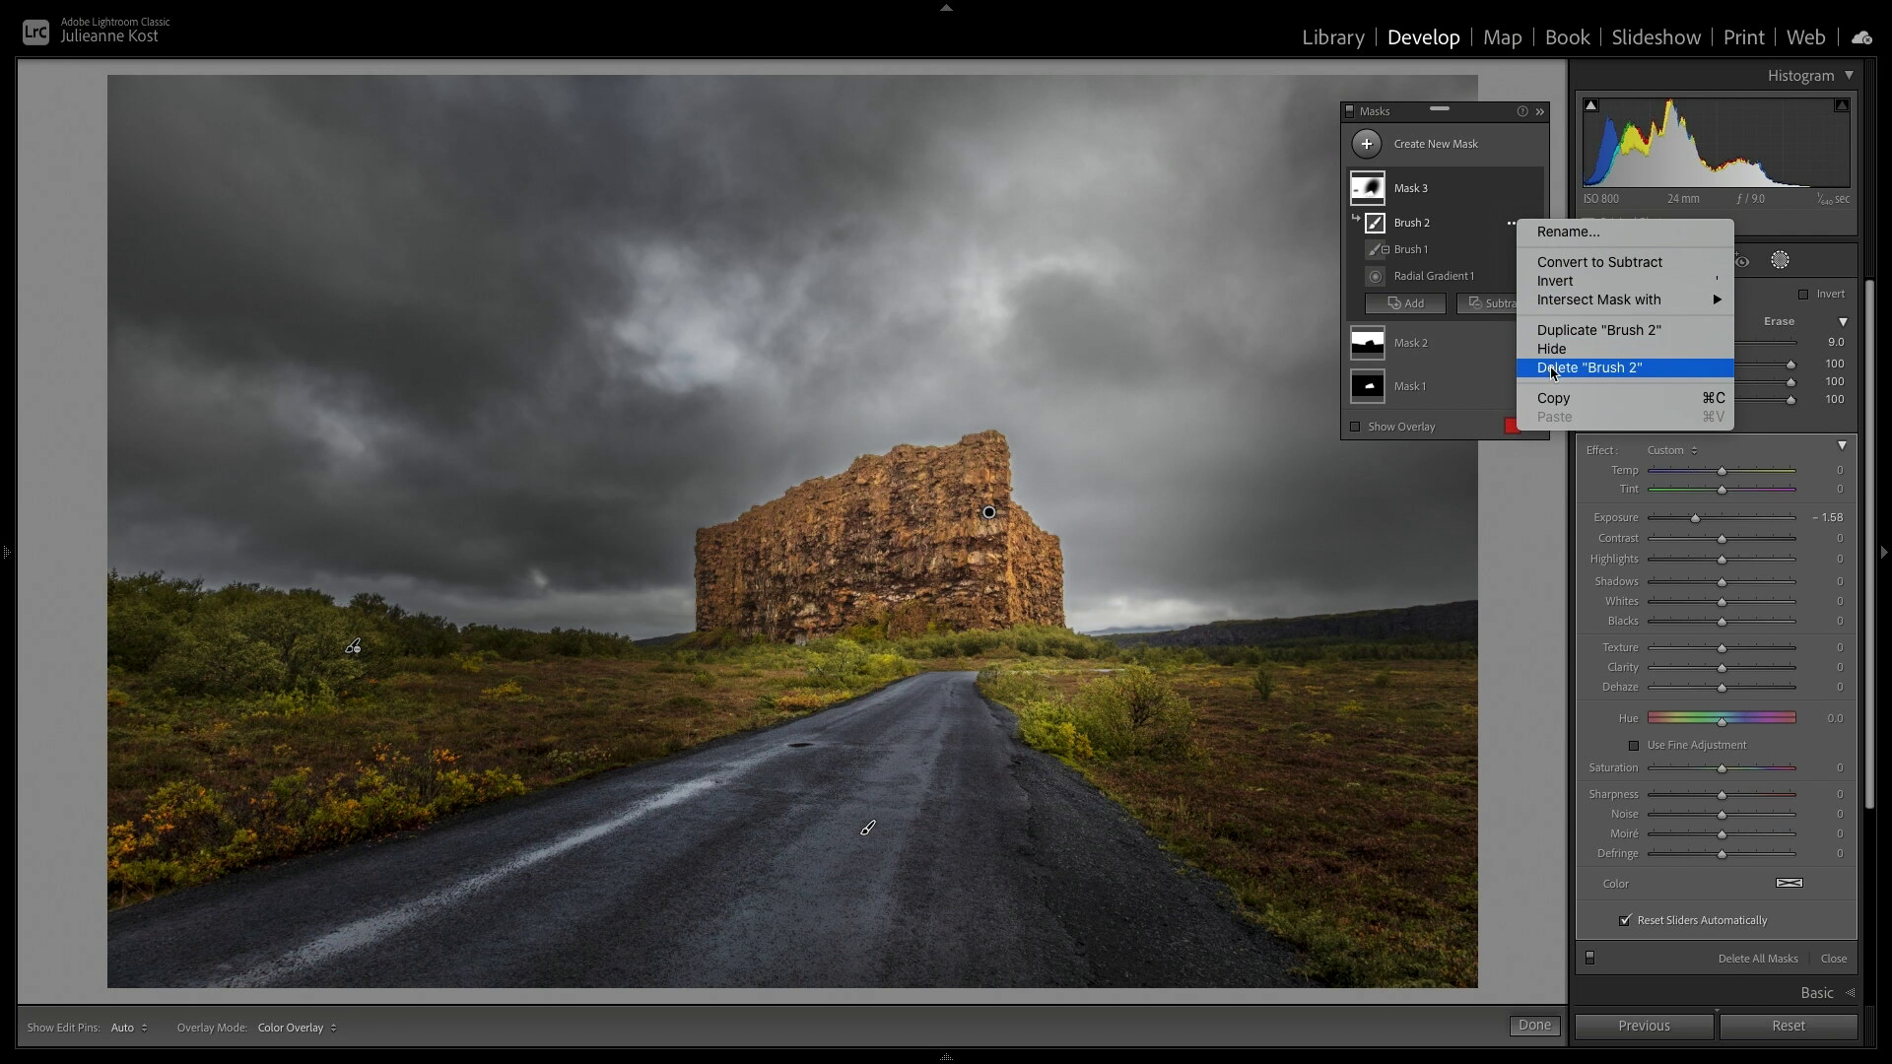
click(1553, 370)
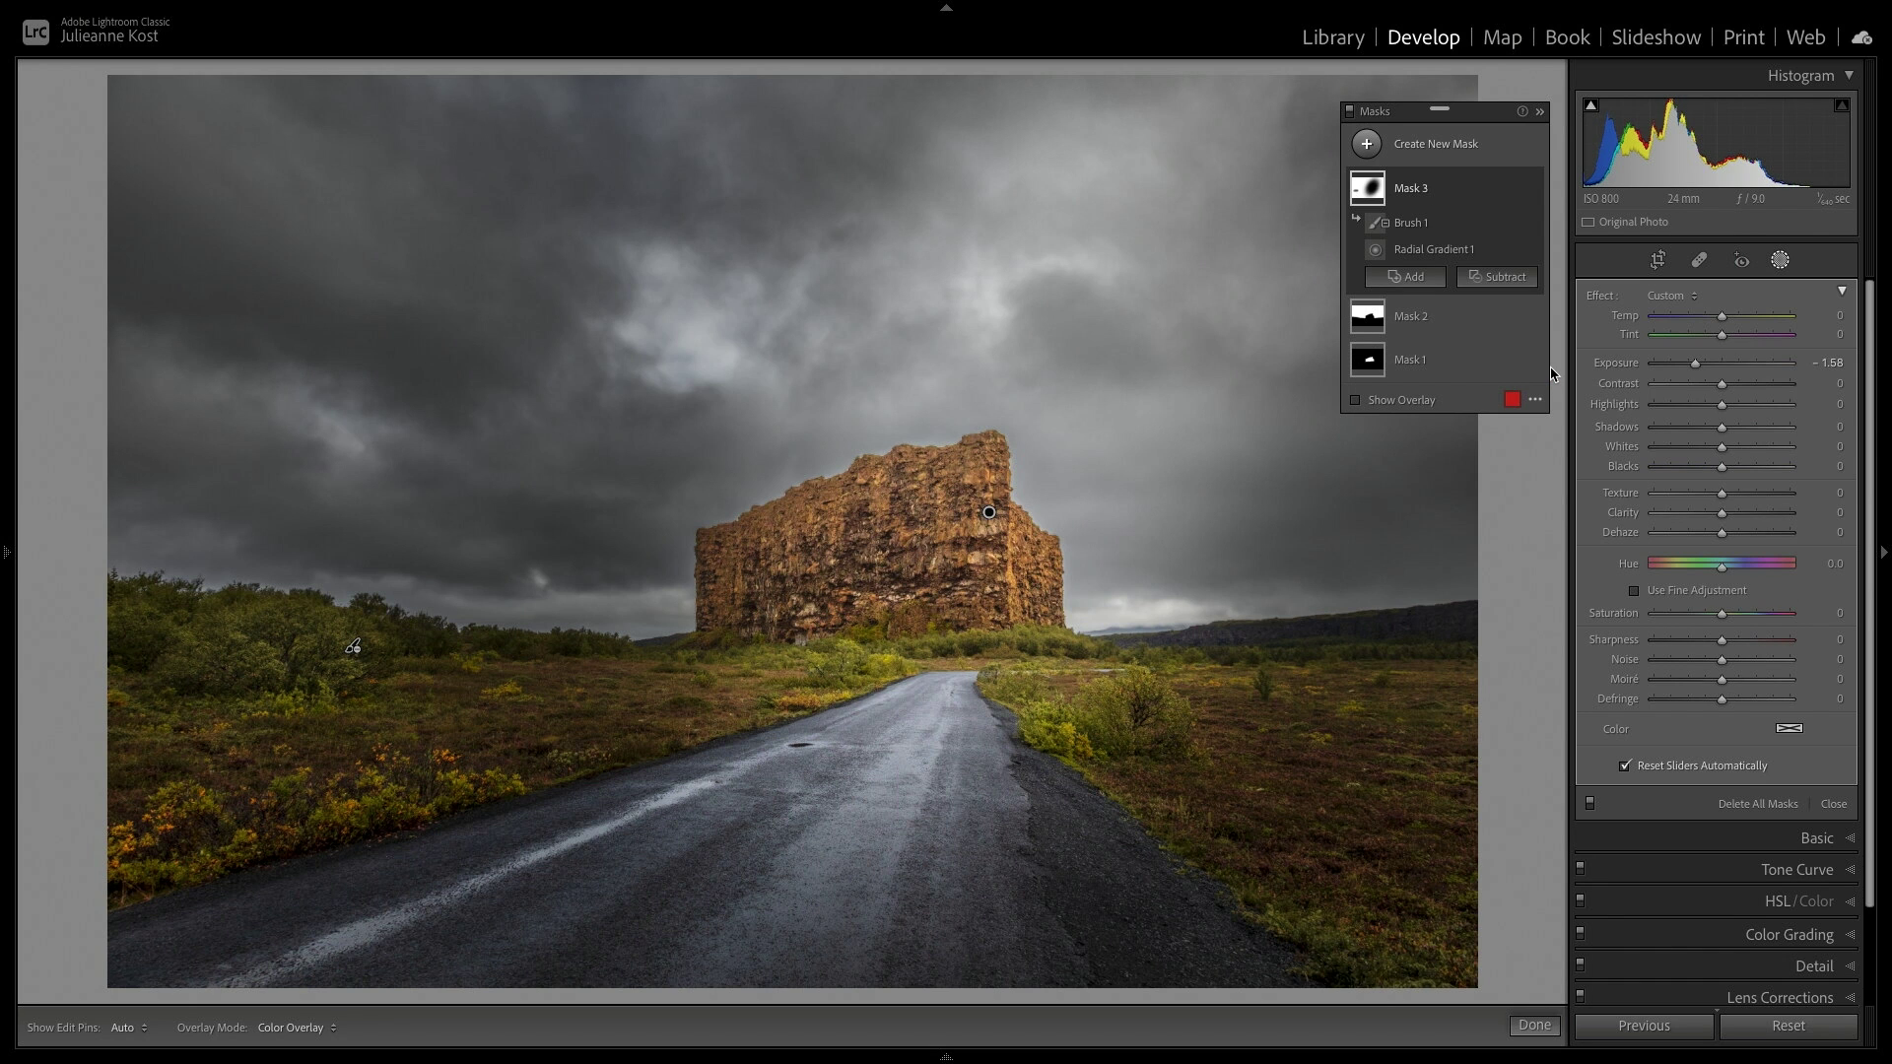
- Create a Color Range mask sampled from the road, with Exposure -0.49 and Saturation -76
click(1369, 146)
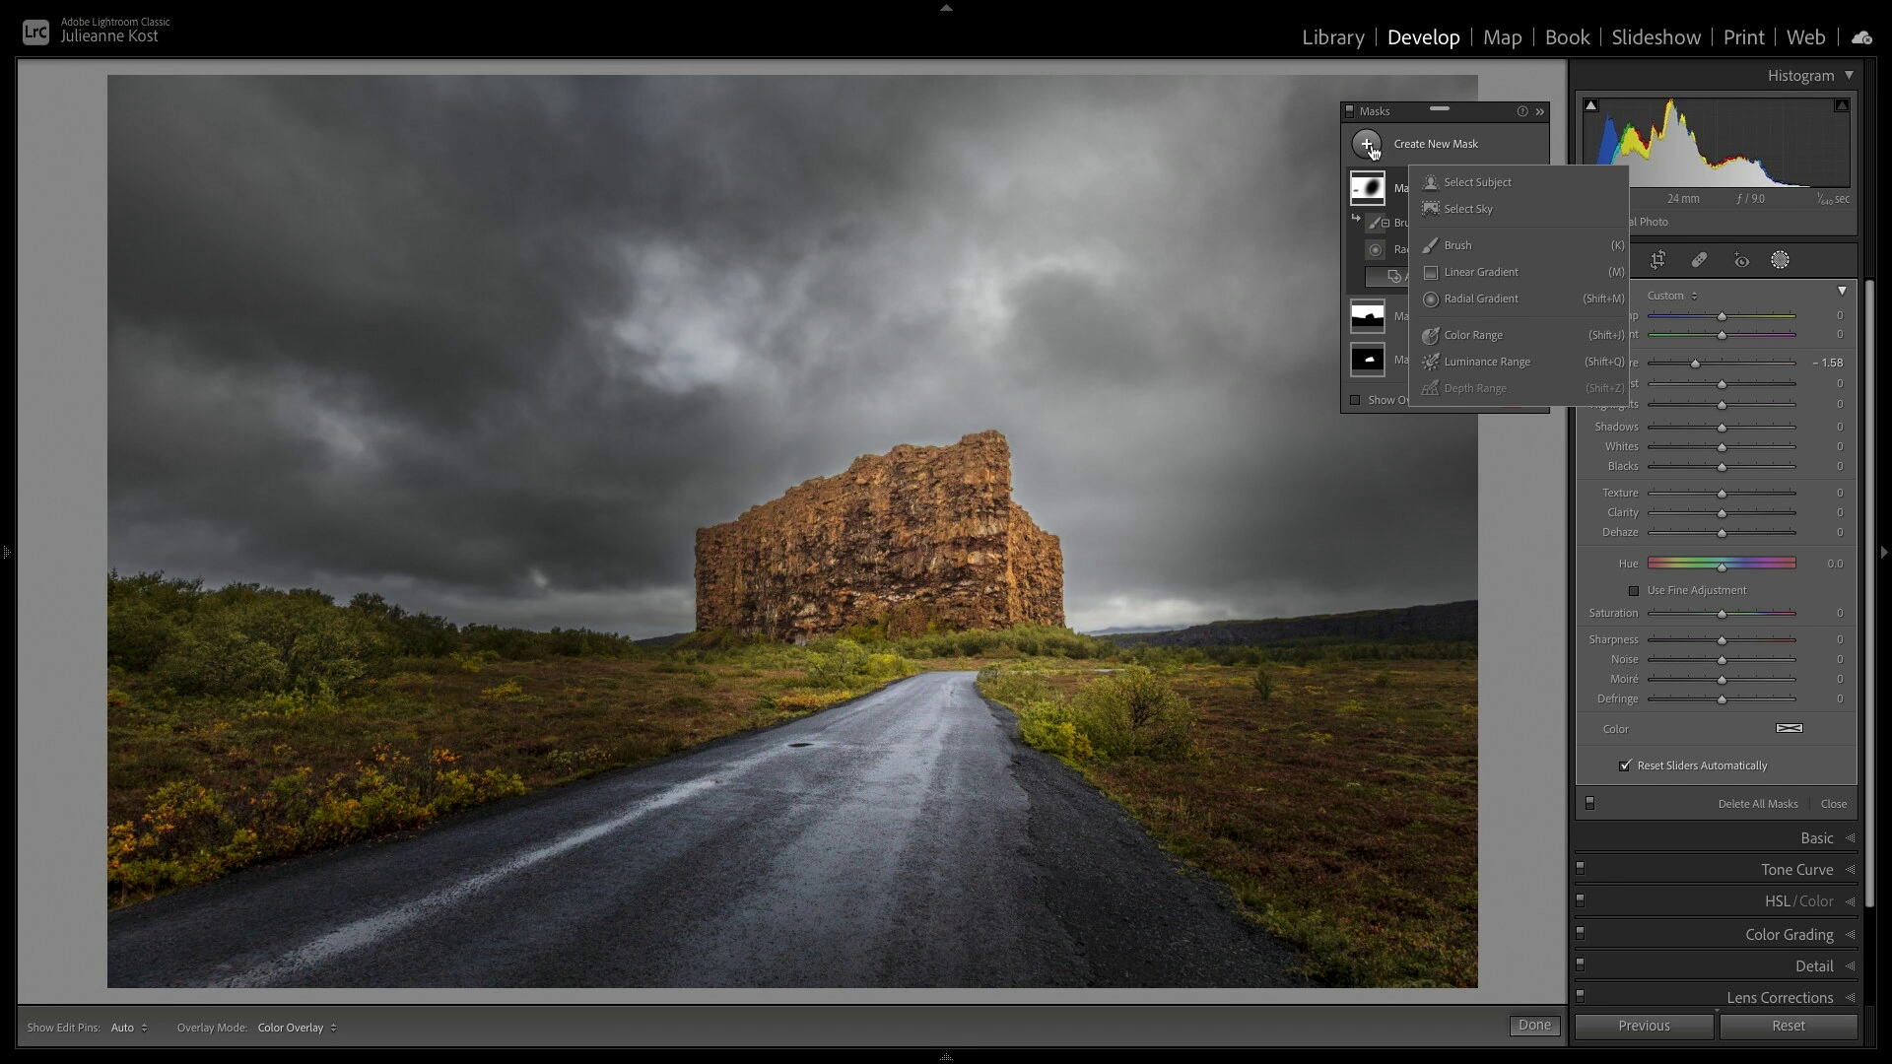
click(1478, 335)
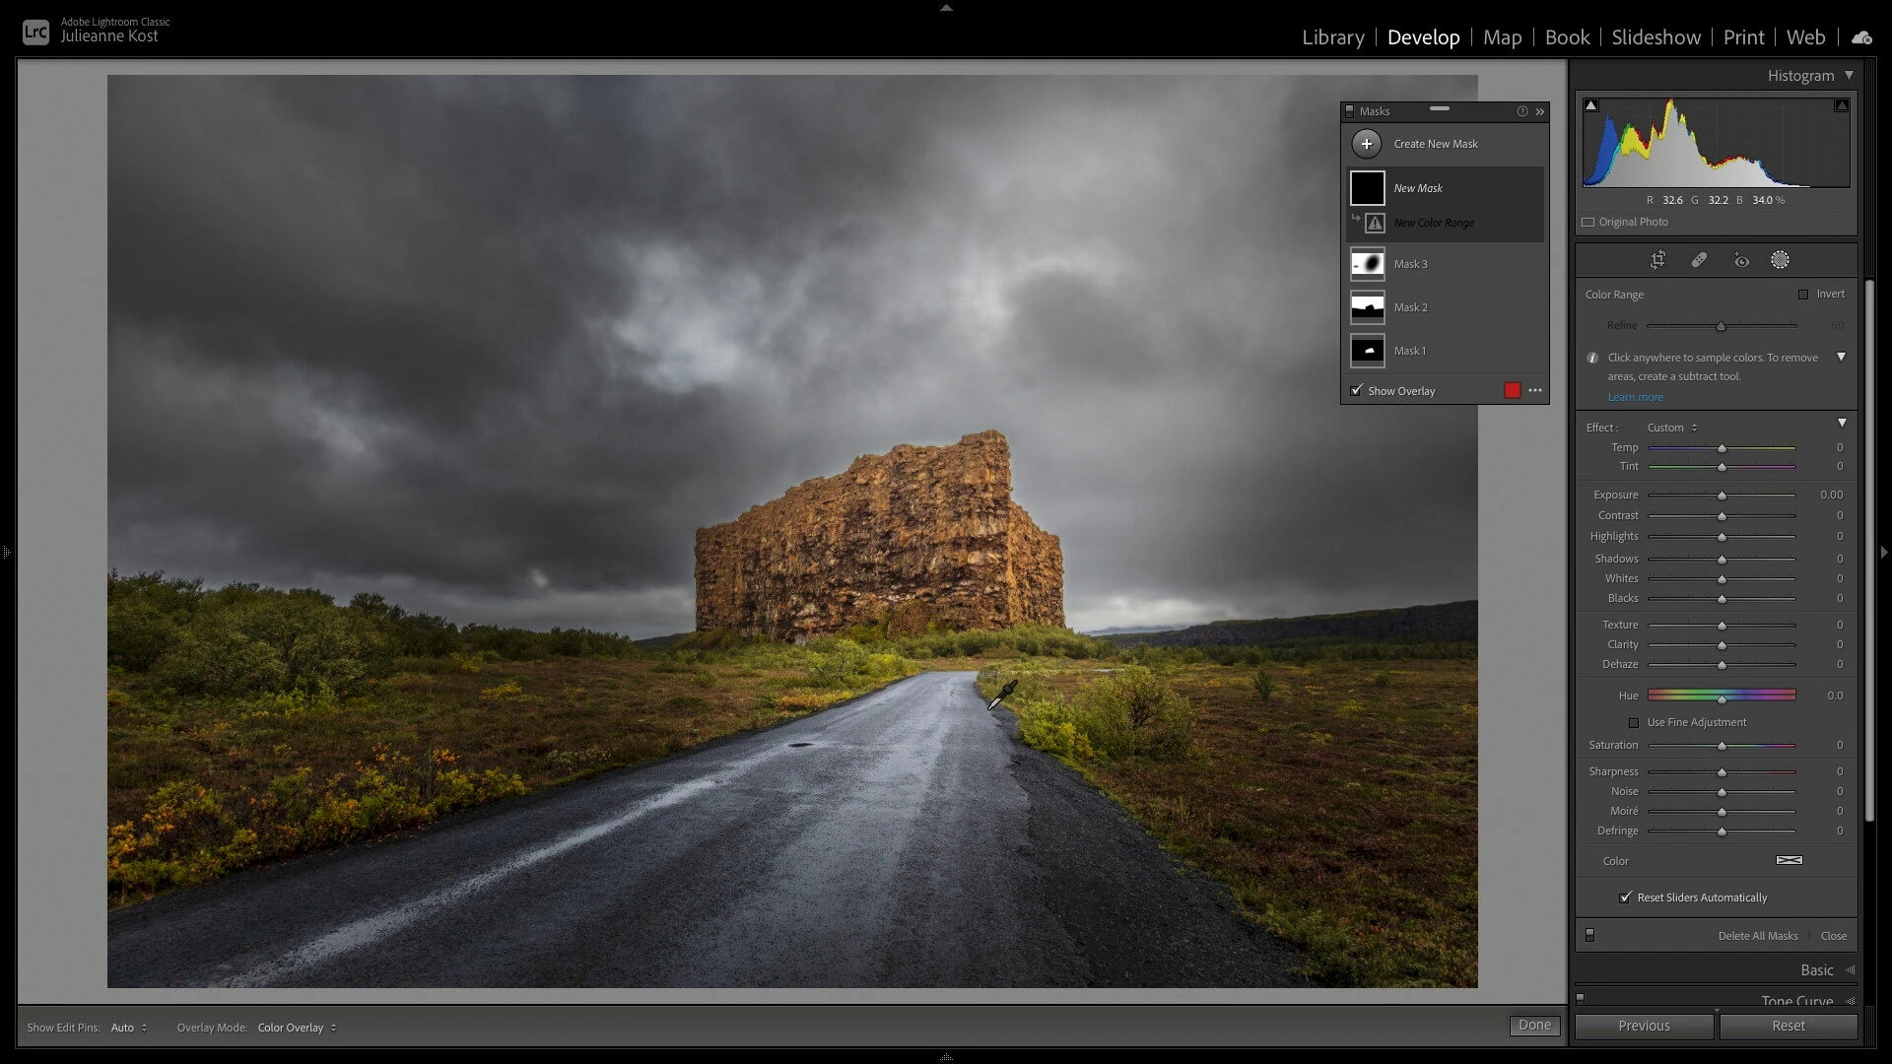
click(837, 840)
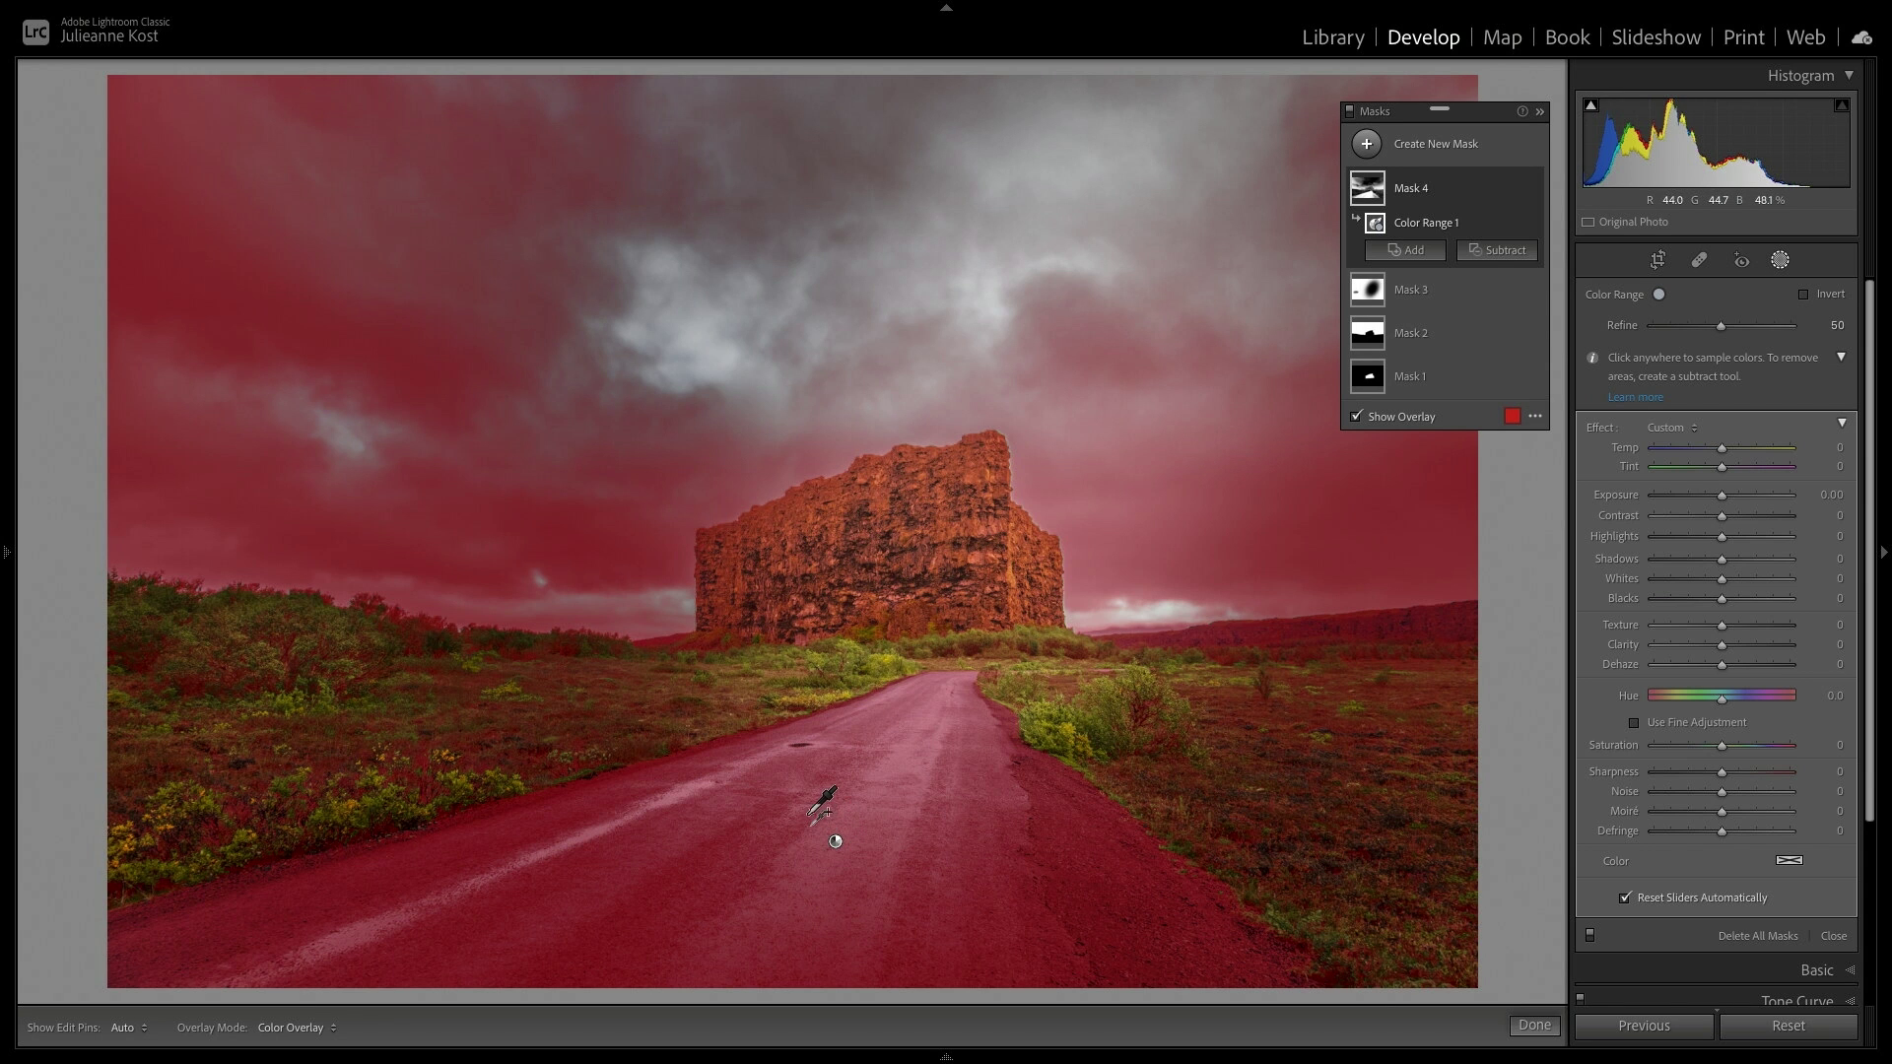
click(775, 806)
drag(747, 847, 820, 880)
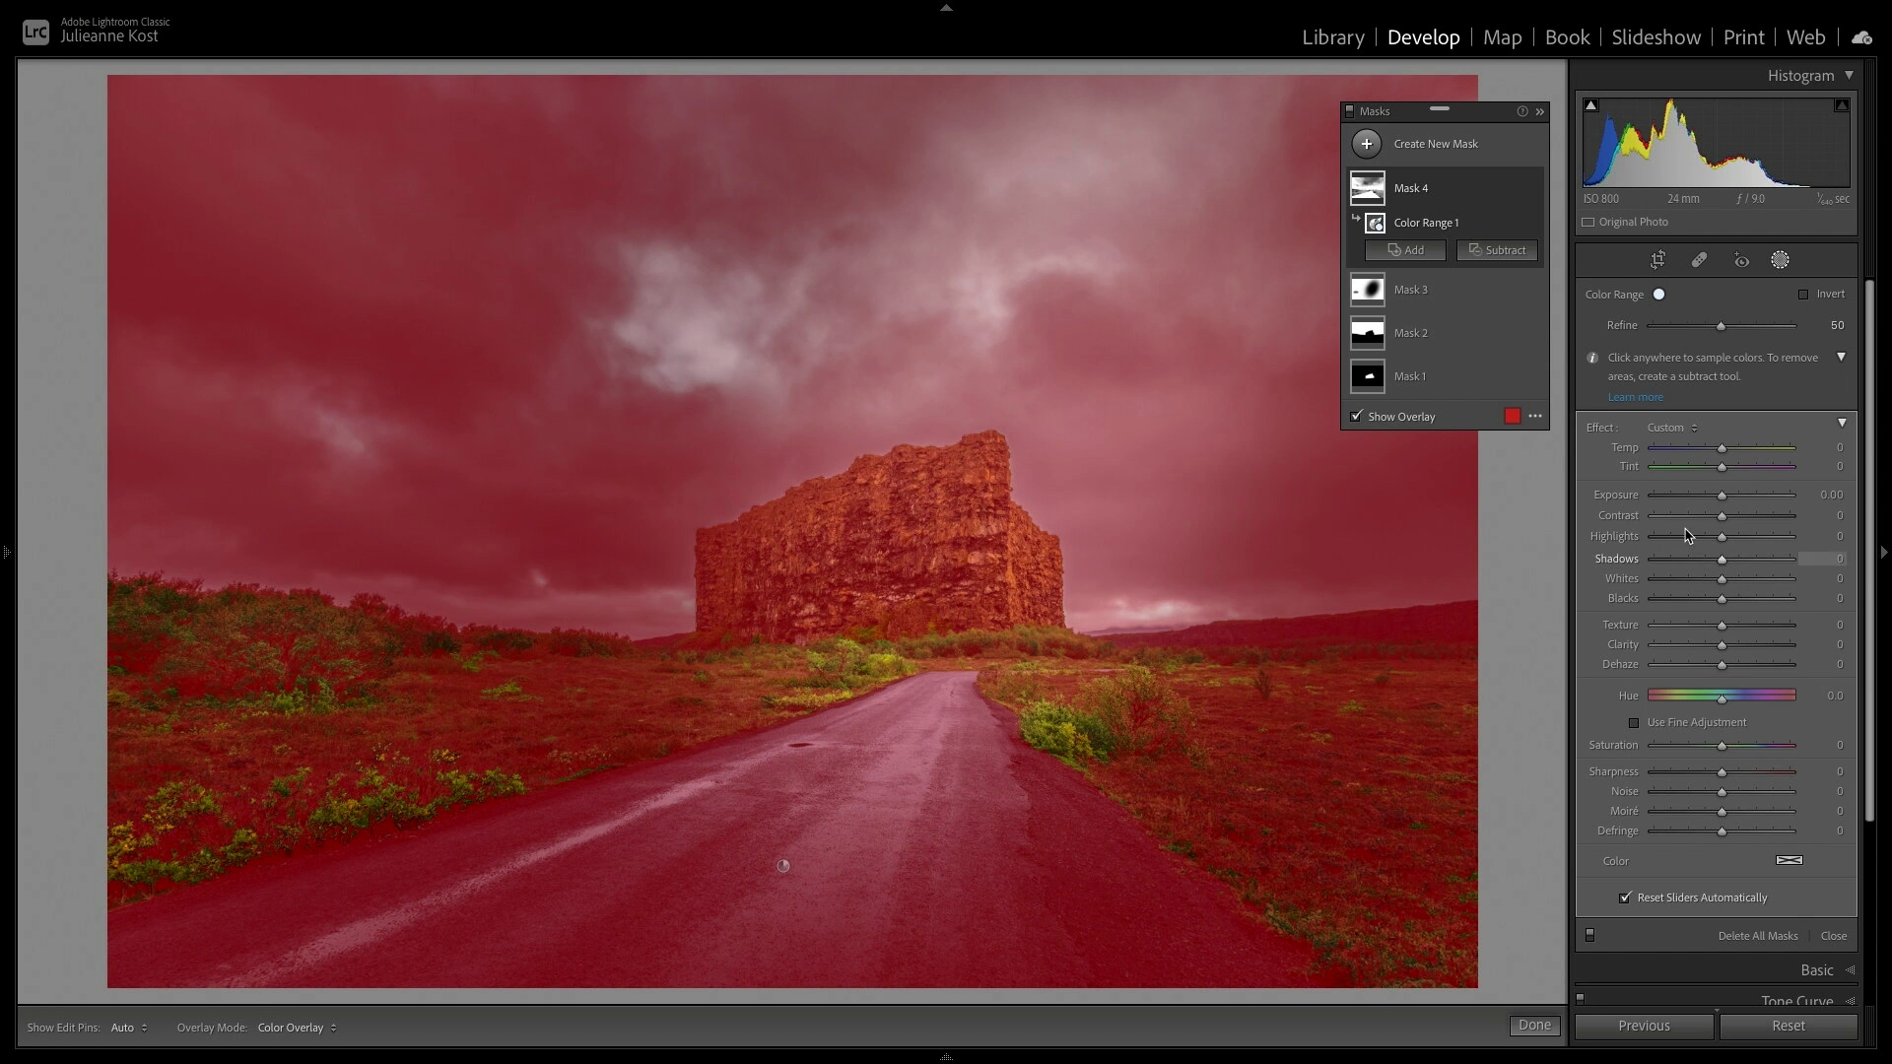
drag(1722, 497, 1713, 522)
drag(1721, 746, 1670, 751)
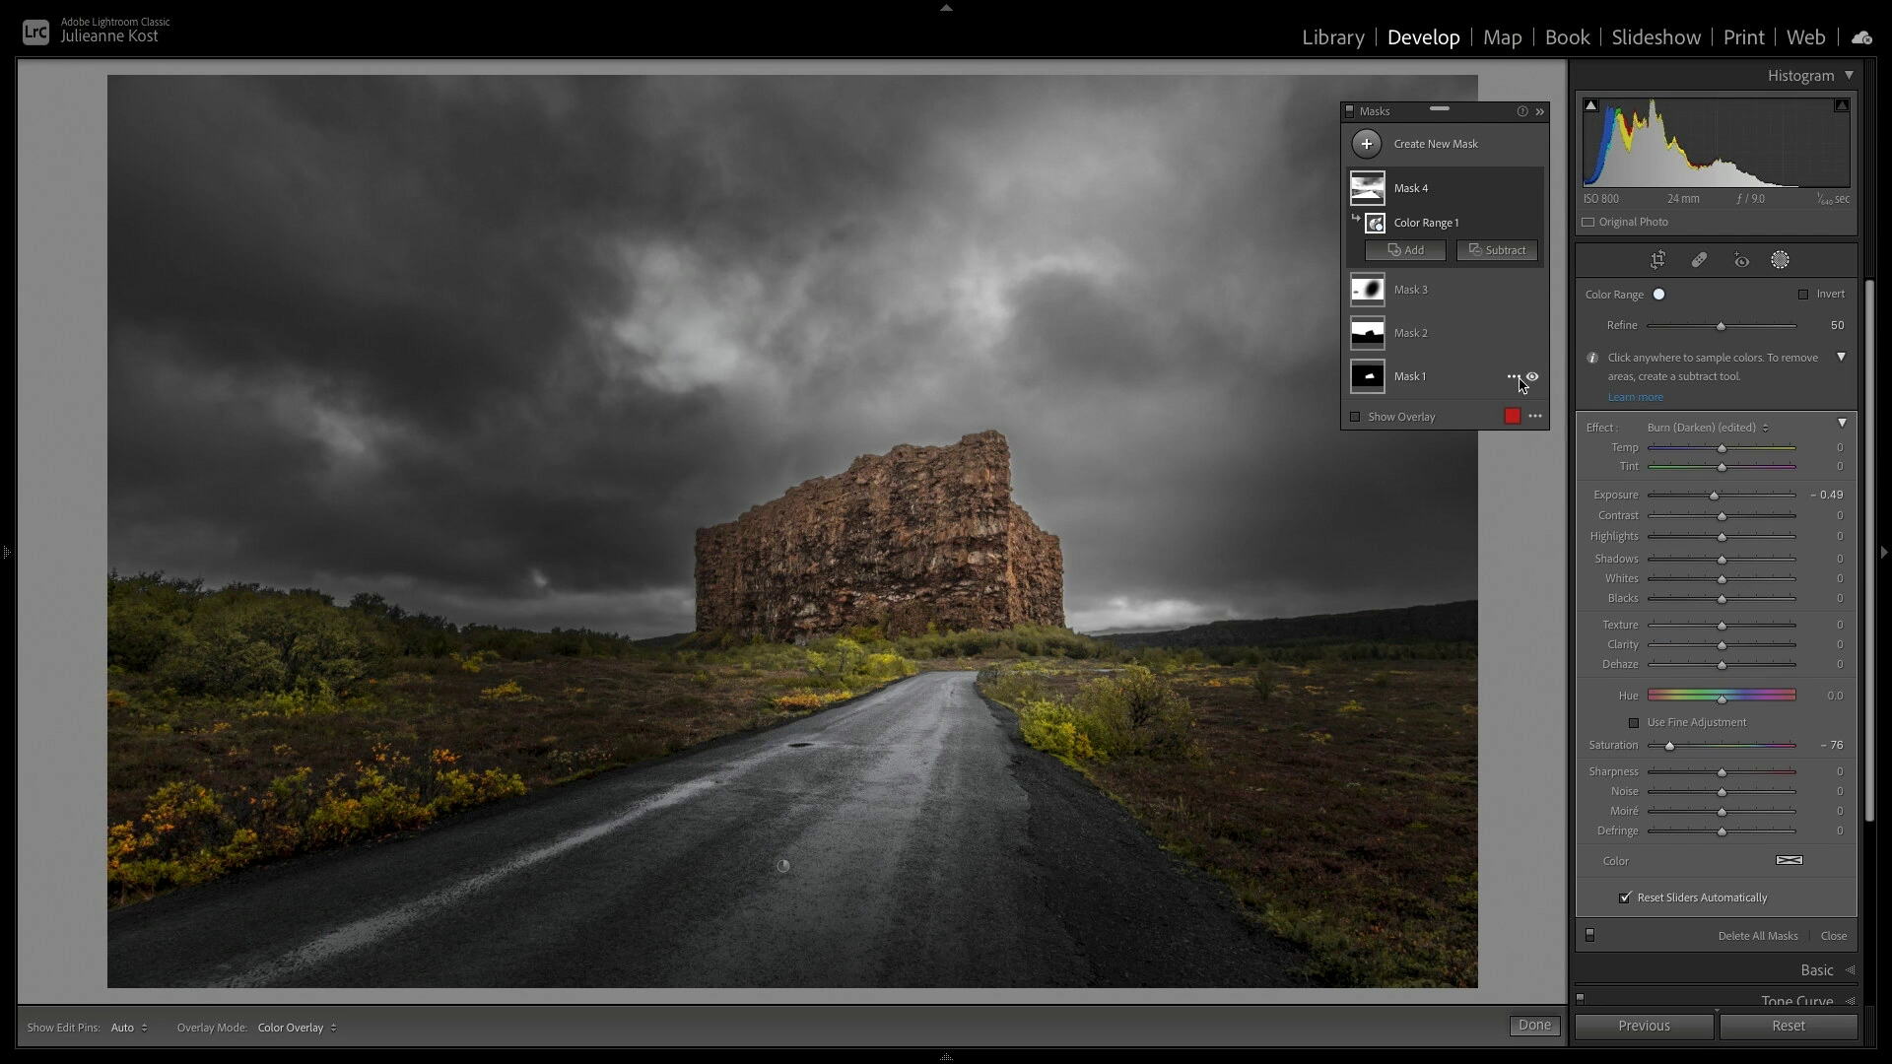
- Subtract the sky from Mask 4 and lower the Color Range Refine to 12
click(1505, 252)
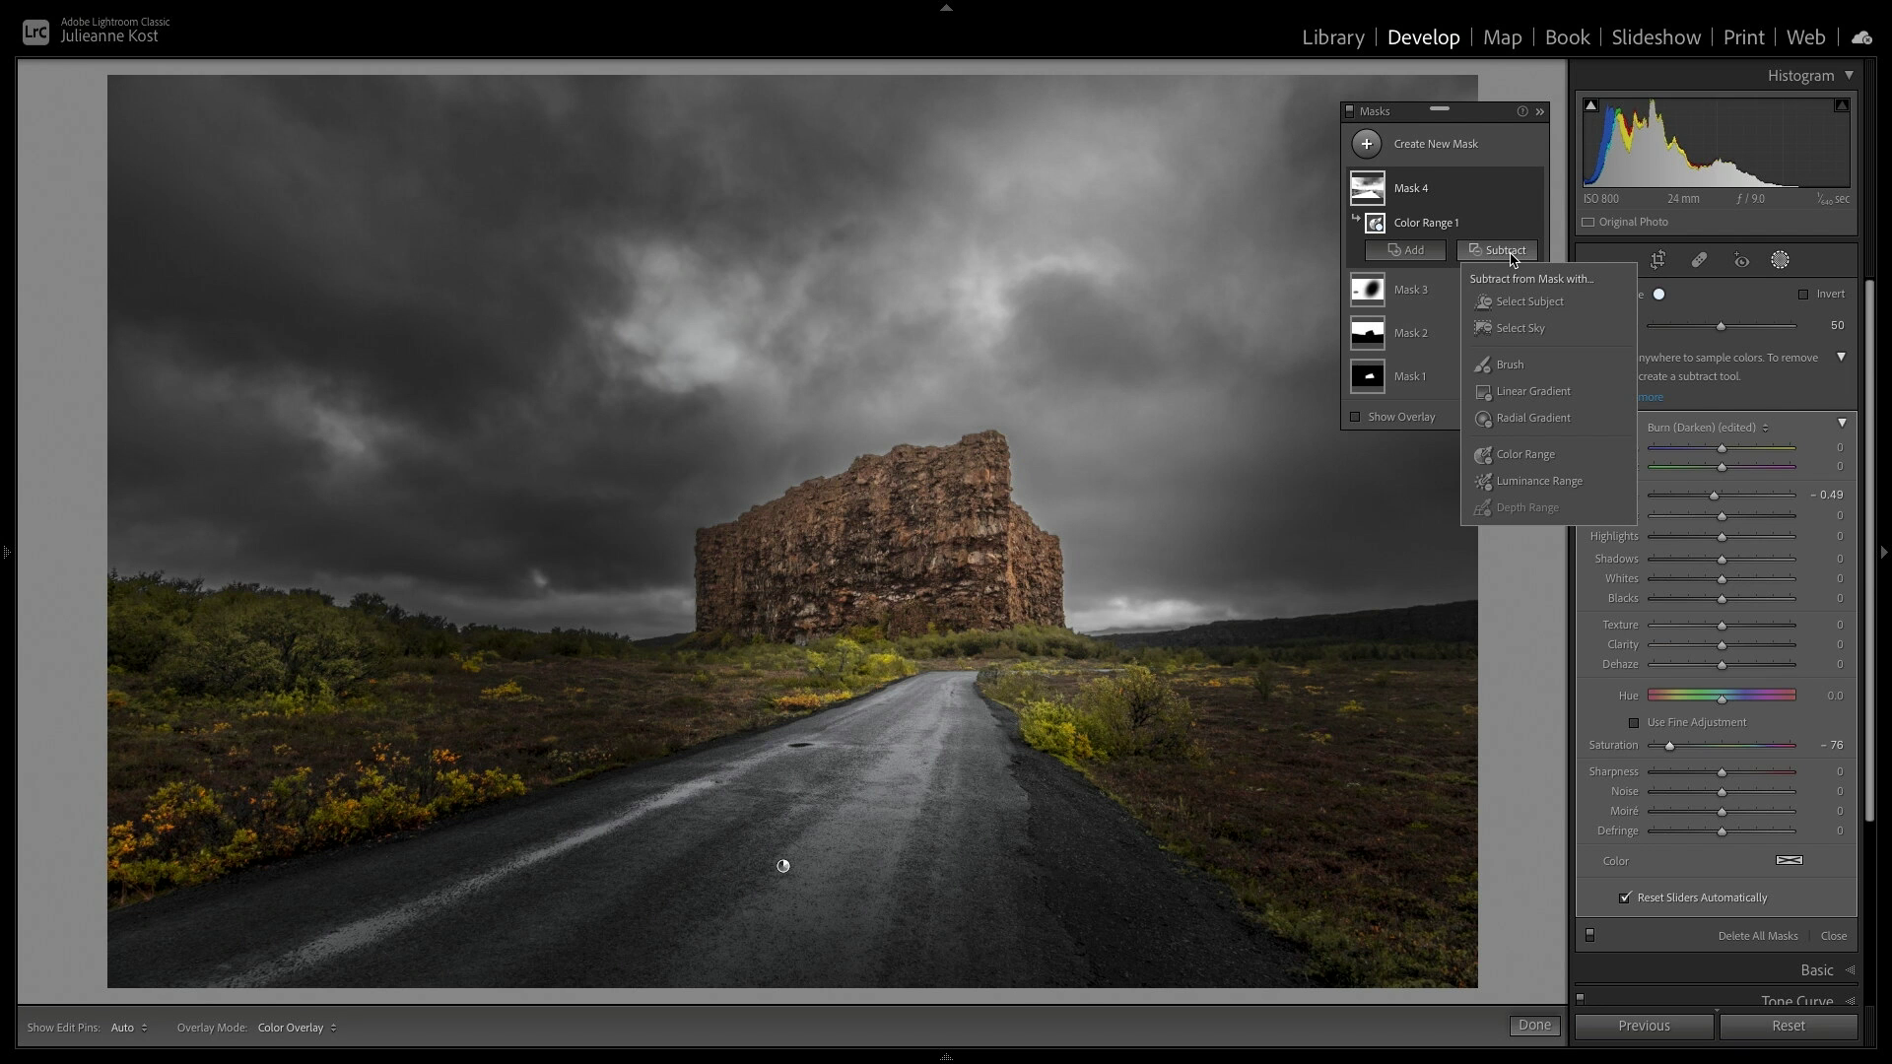
click(1517, 329)
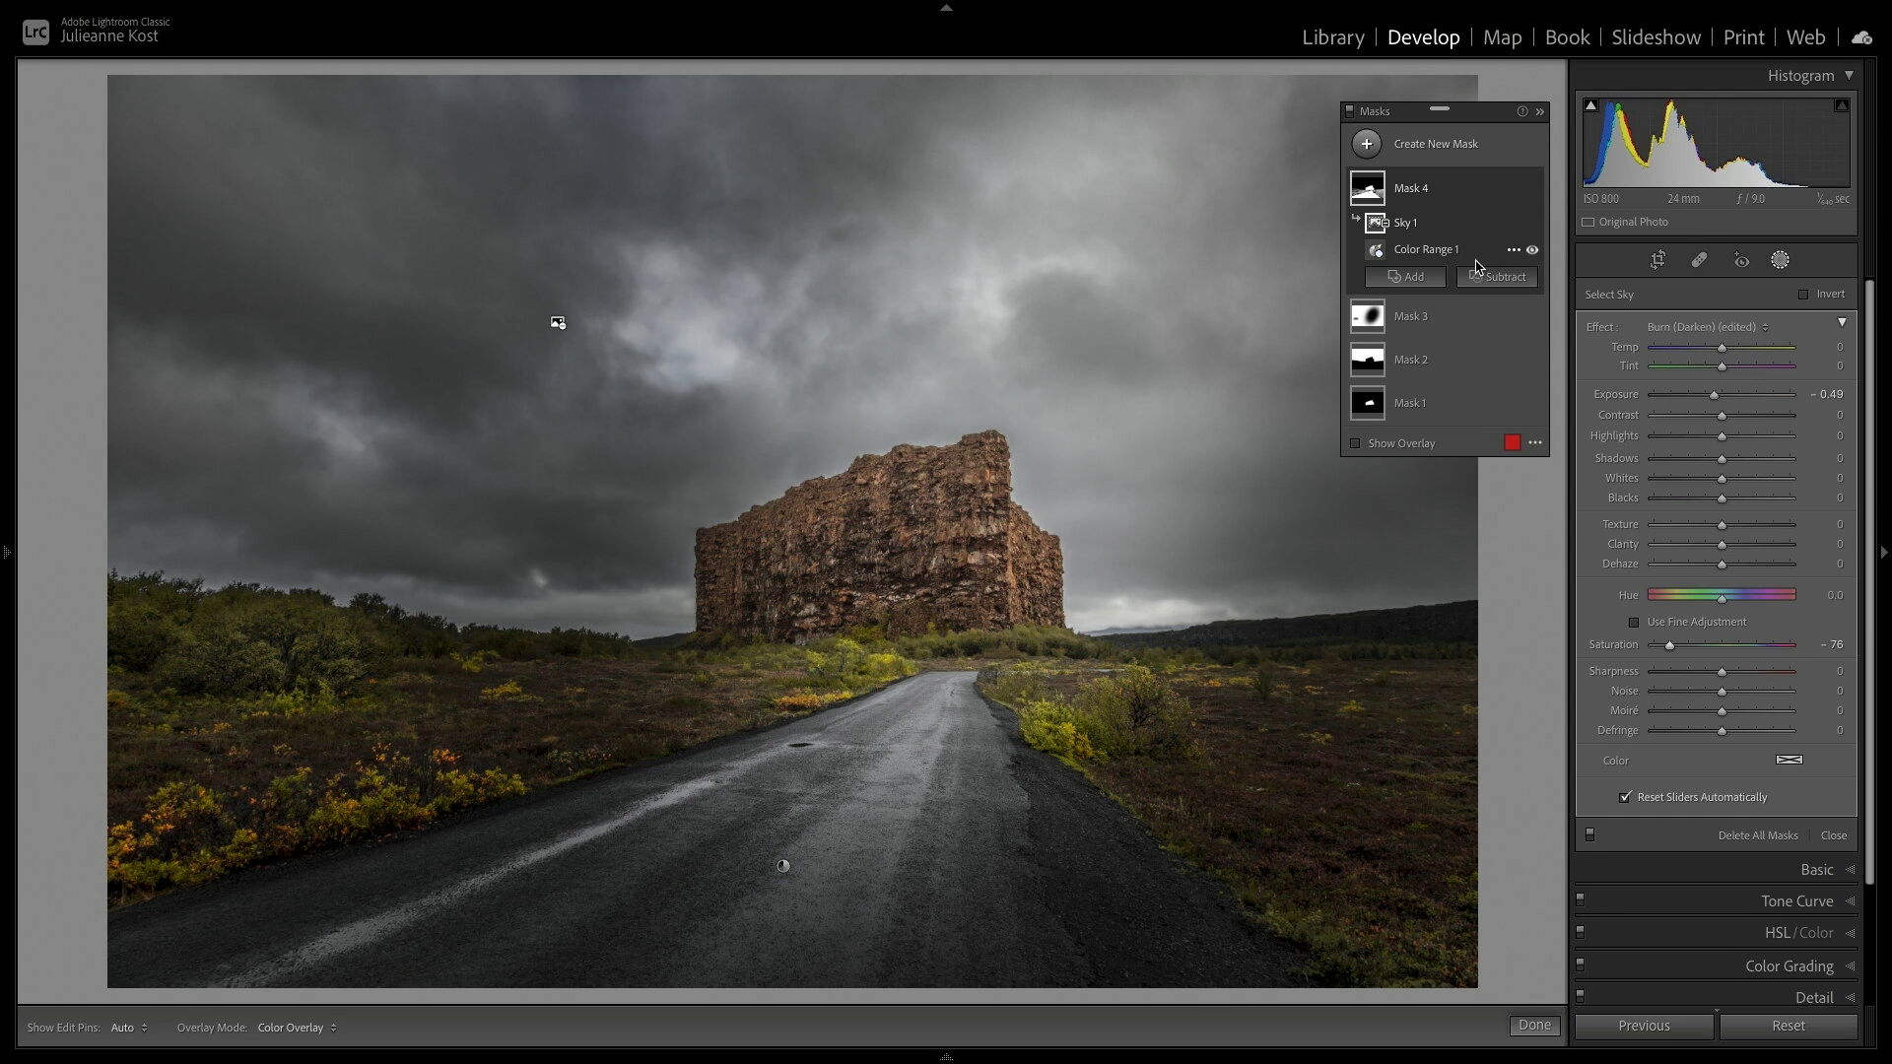
click(1468, 256)
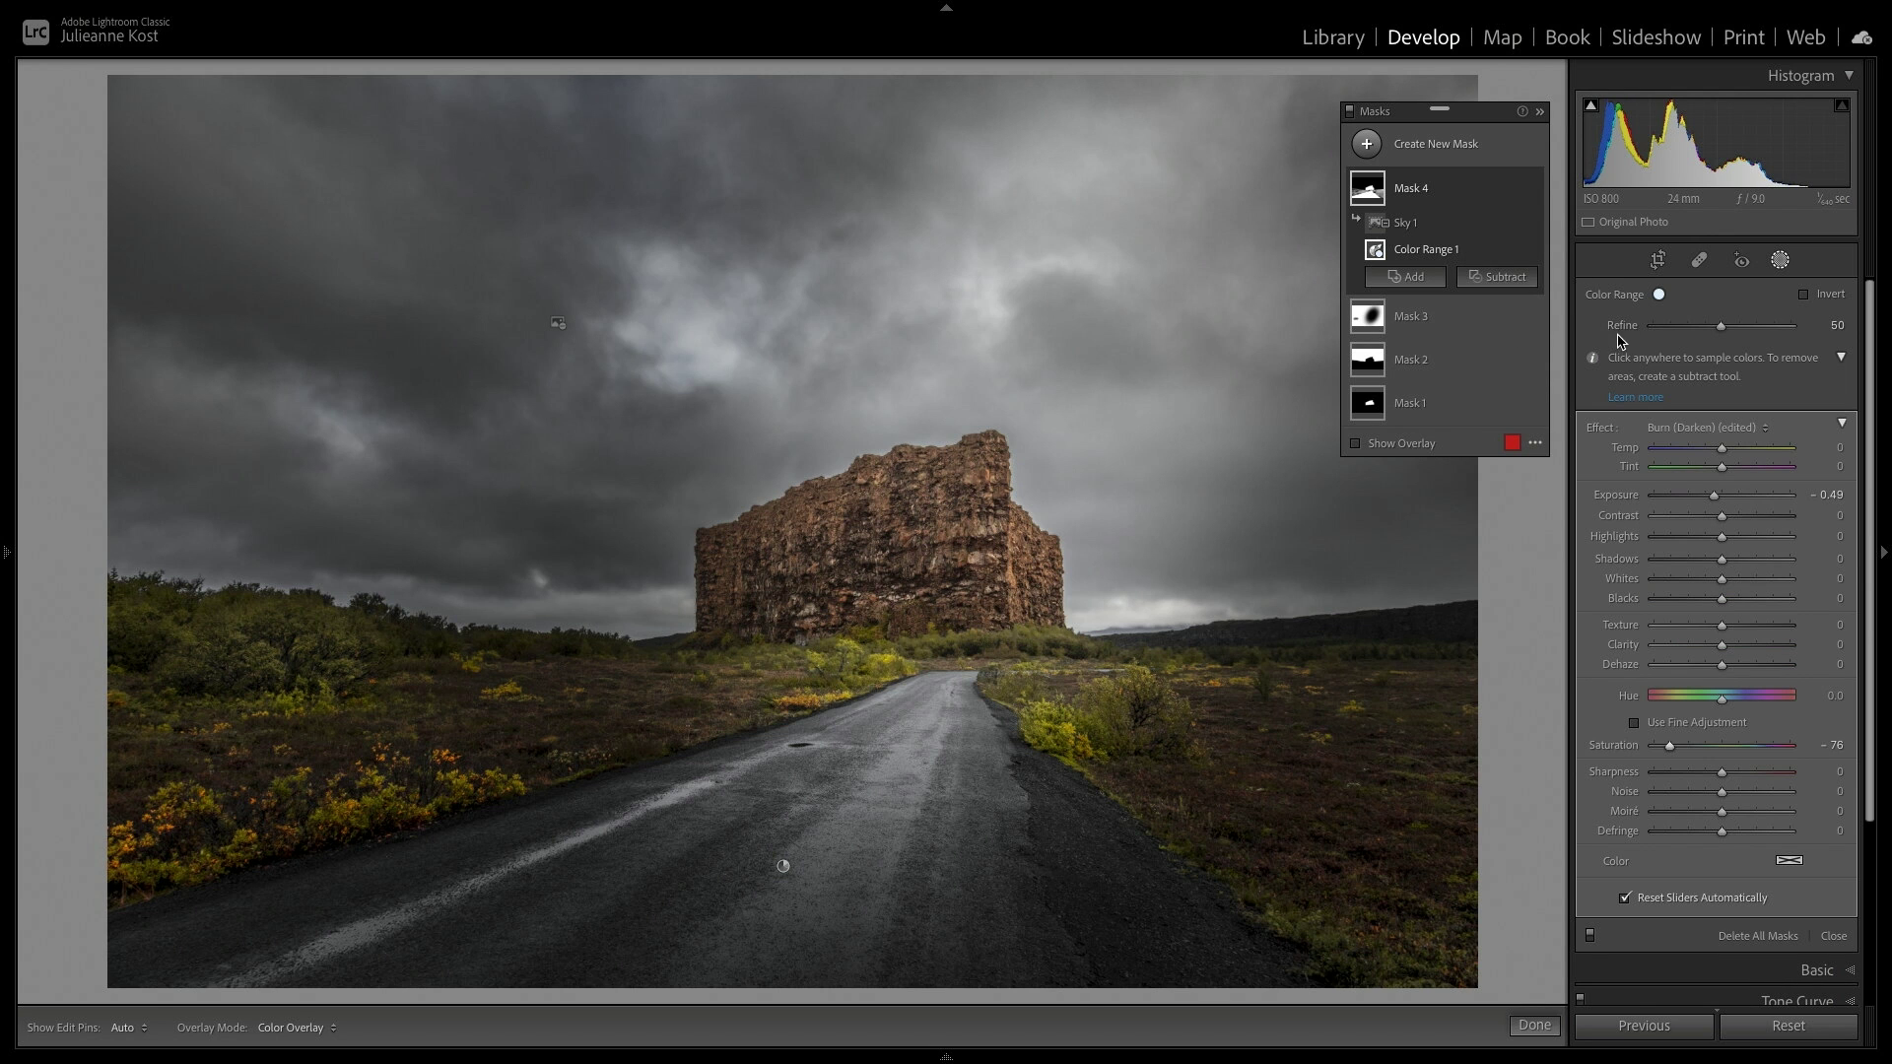
drag(1722, 333, 1670, 342)
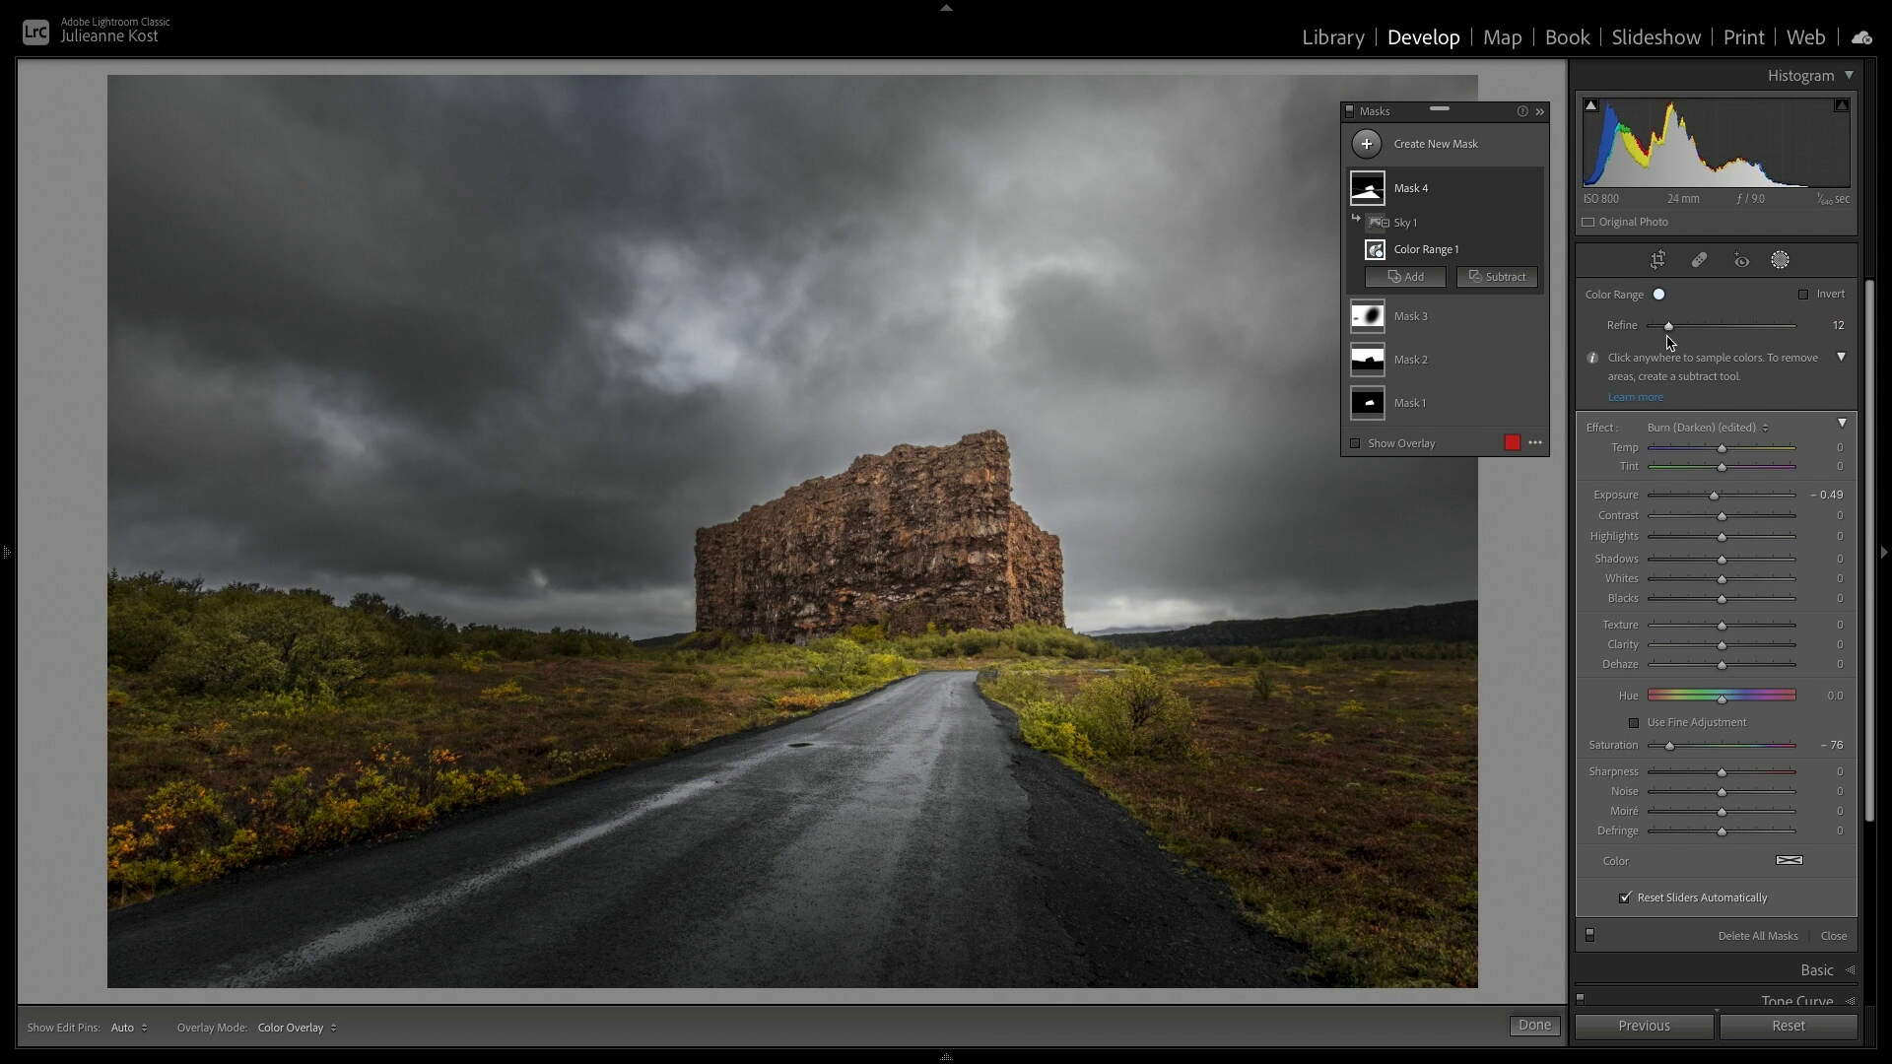
- Create a Color Range mask of the orange and yellow shrubs with Temp -35 and Saturation -74
click(1367, 144)
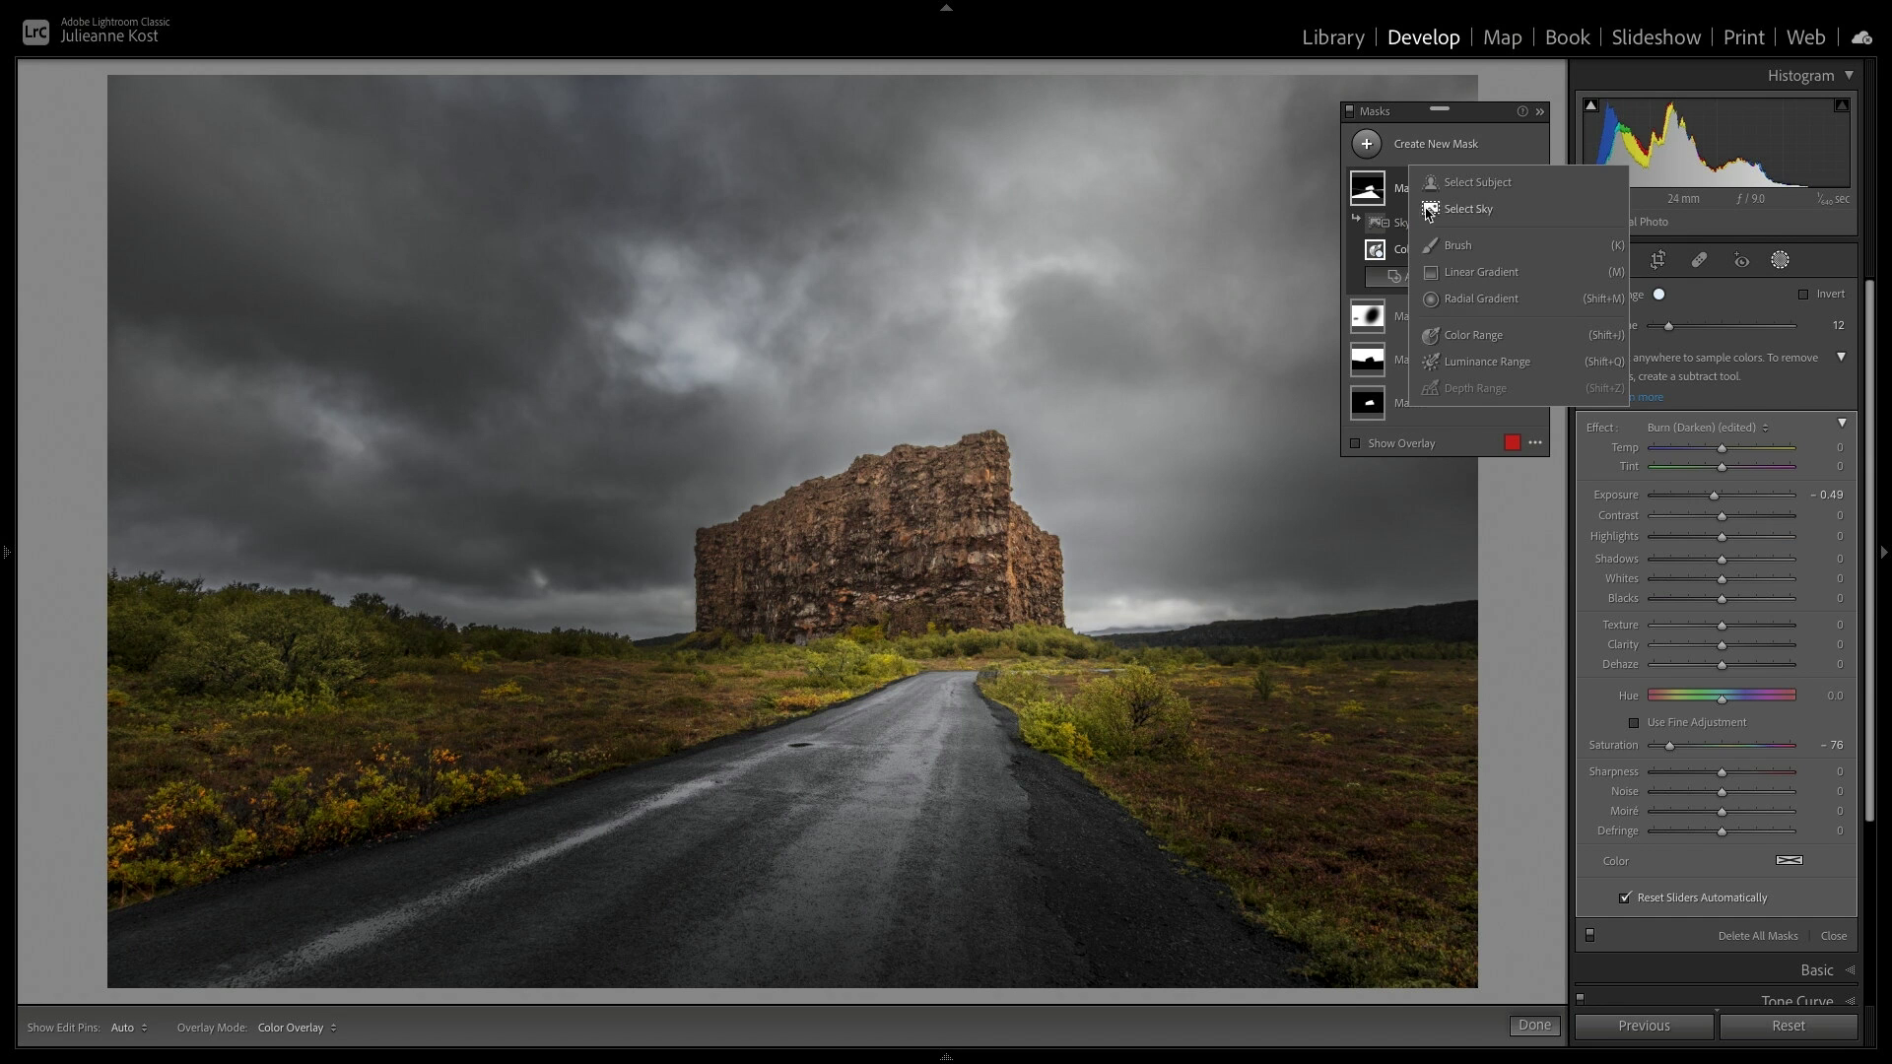
click(1492, 337)
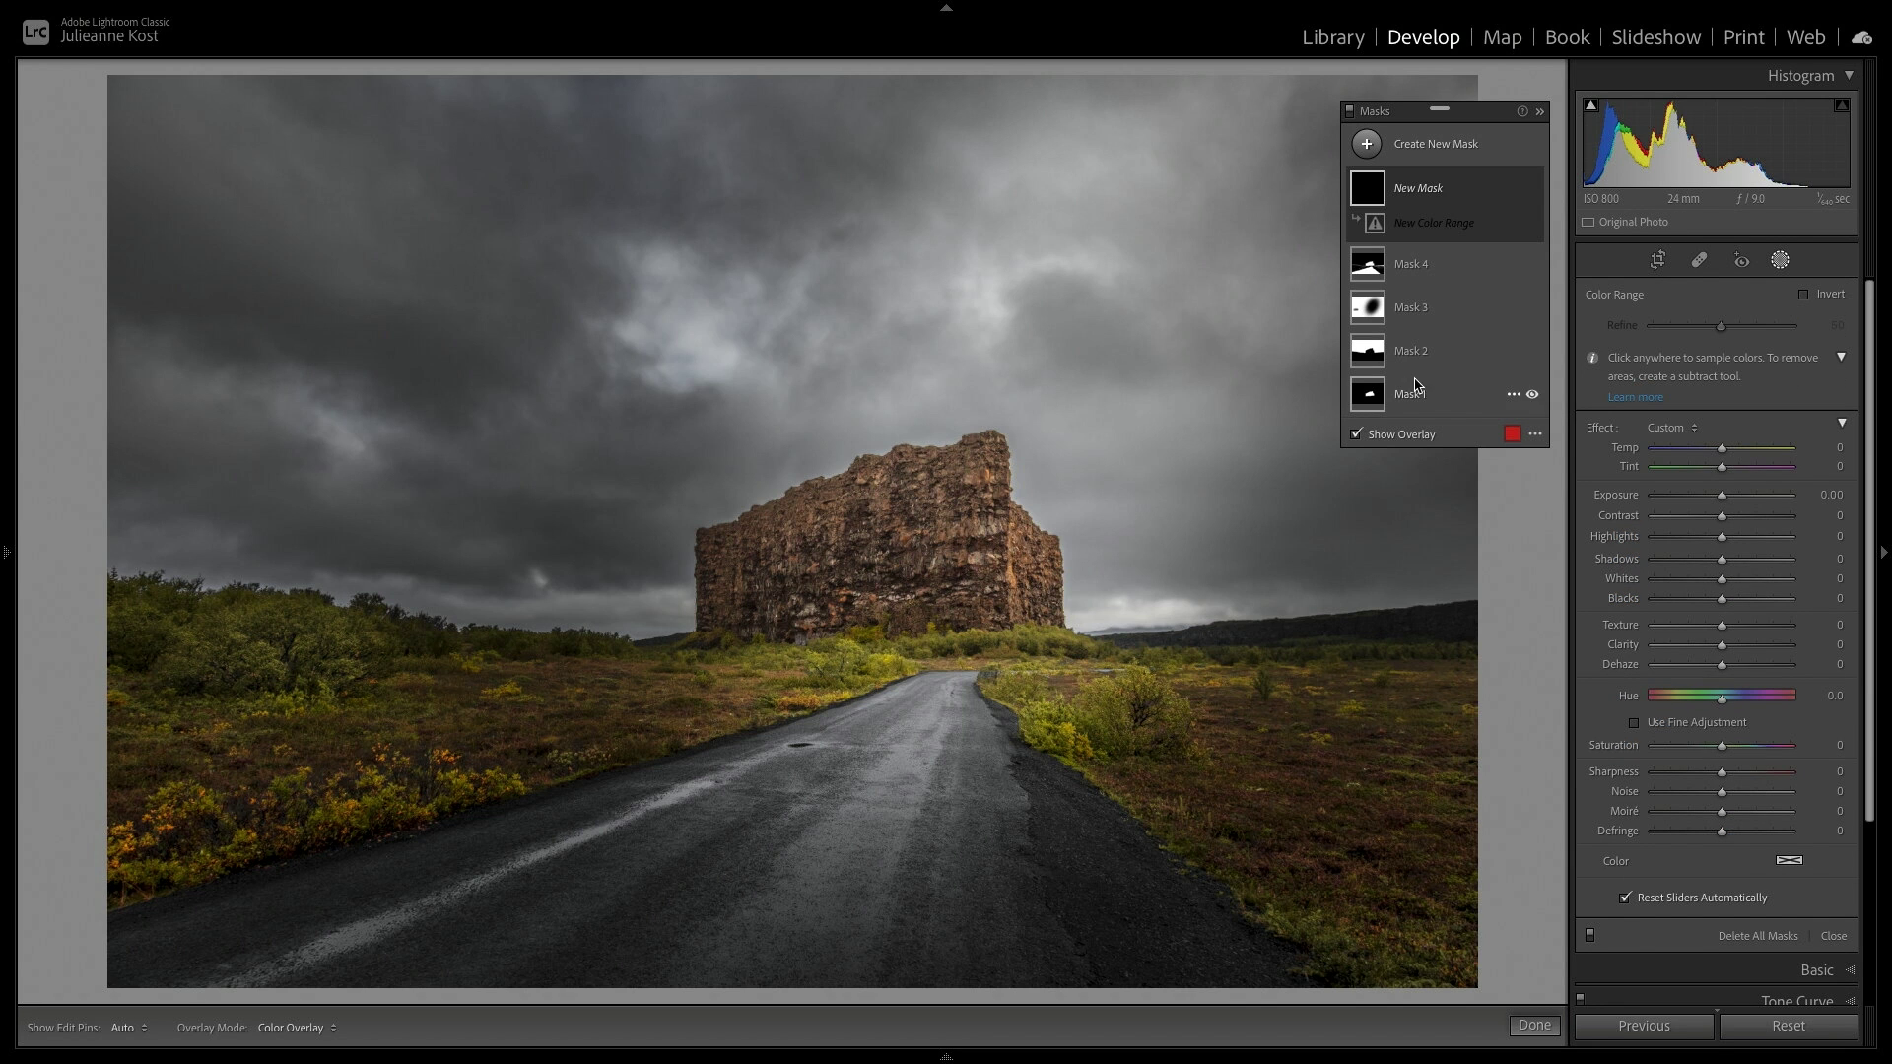
click(452, 756)
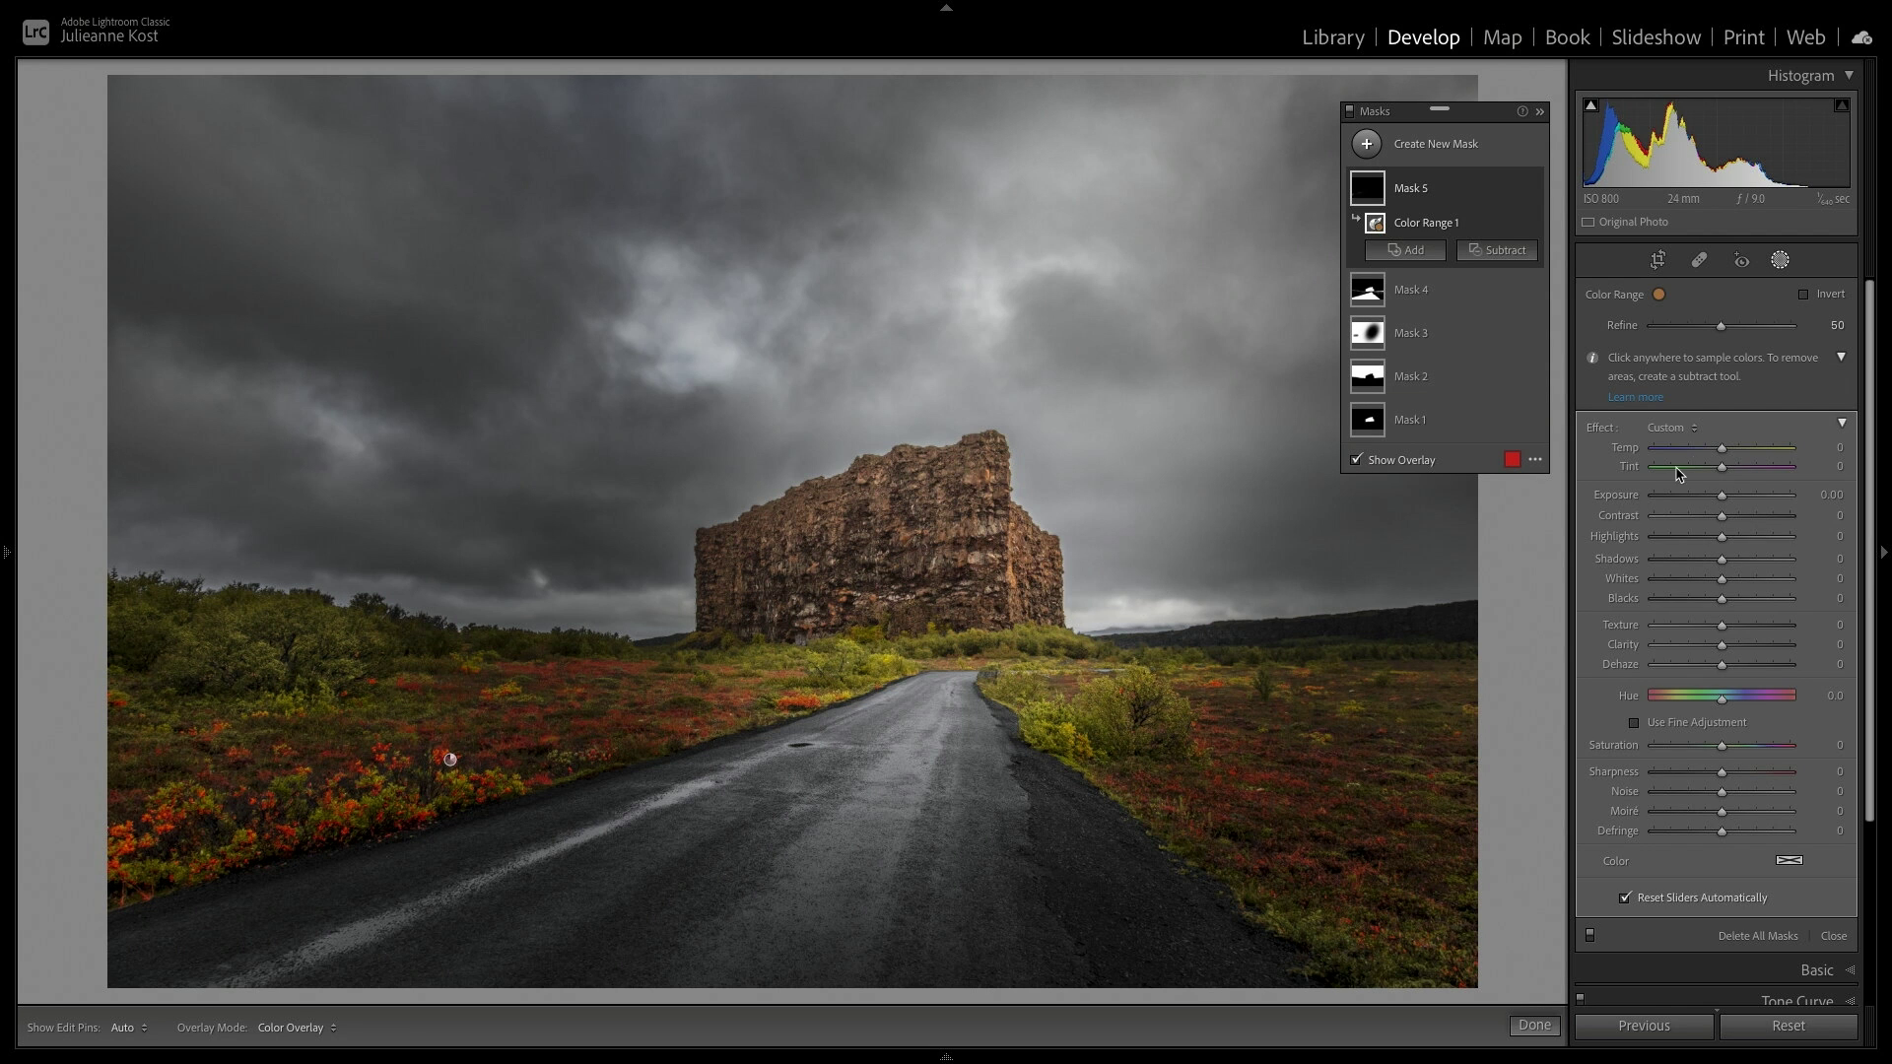
drag(1722, 451, 1726, 503)
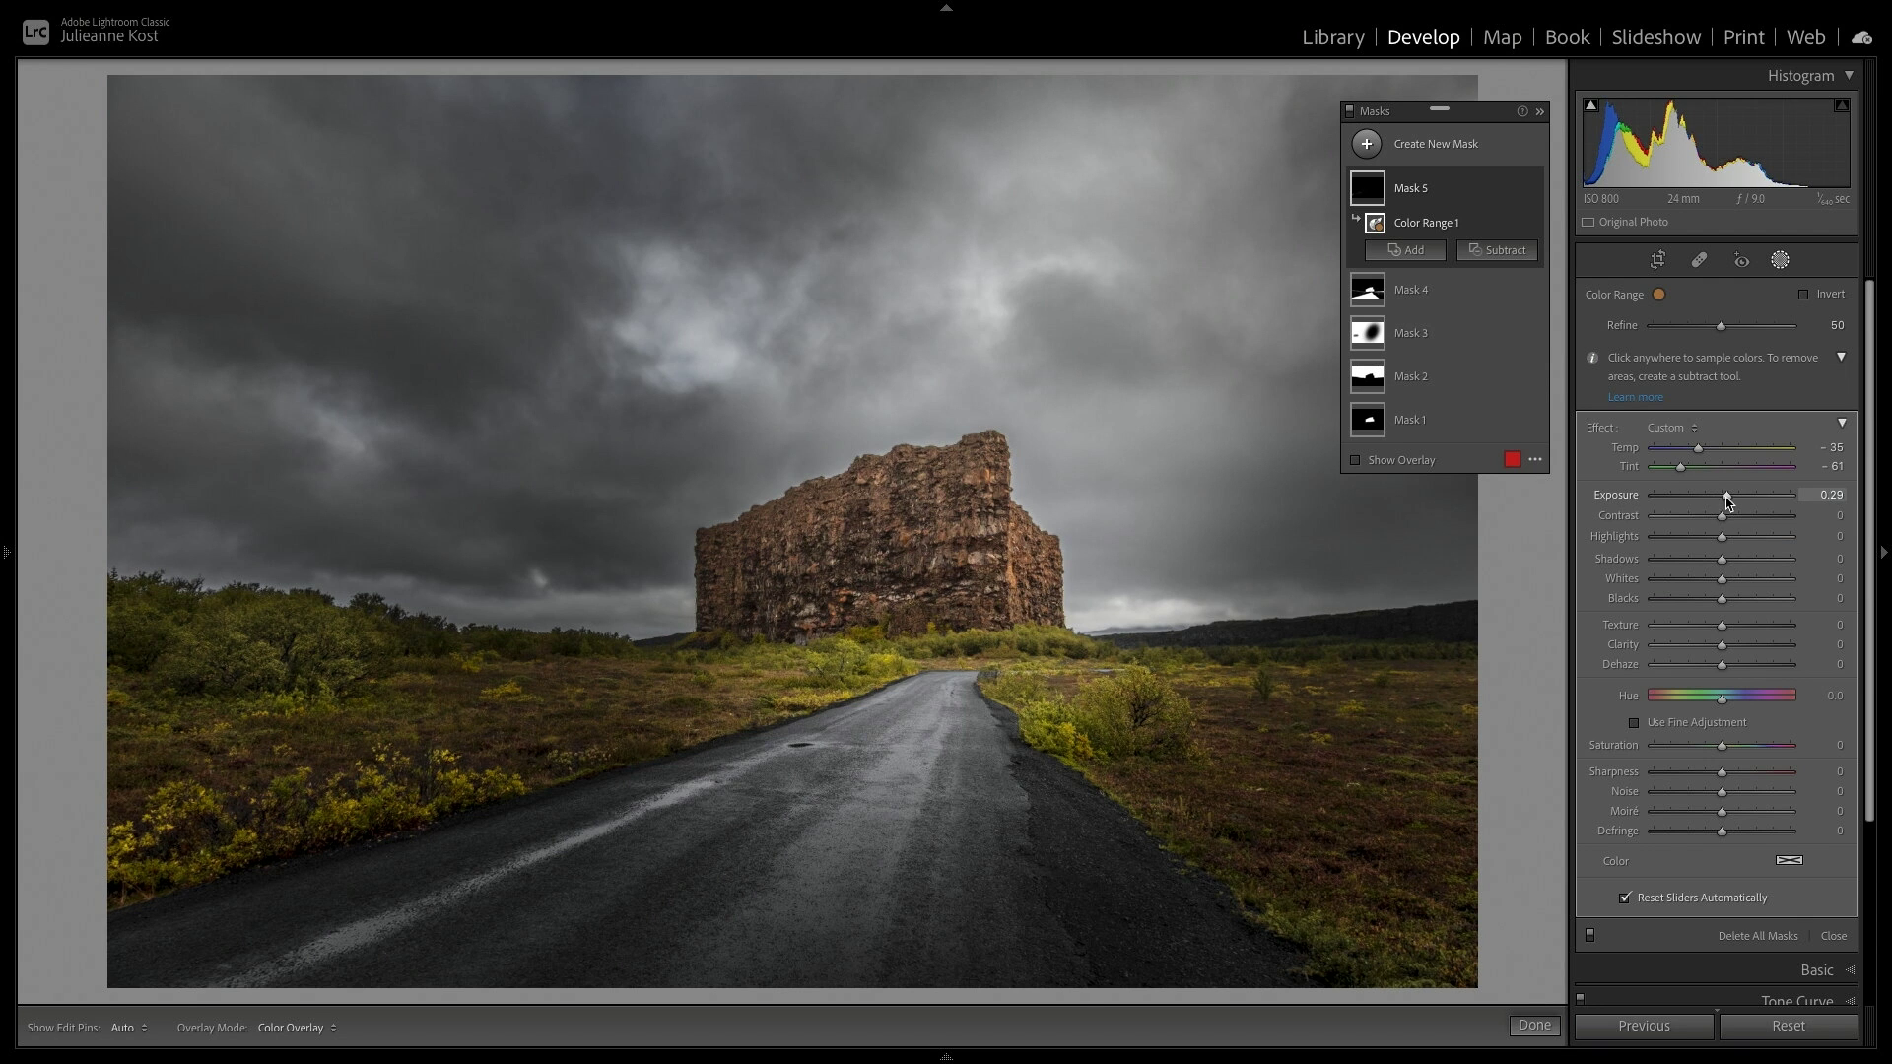
drag(1724, 749, 1676, 755)
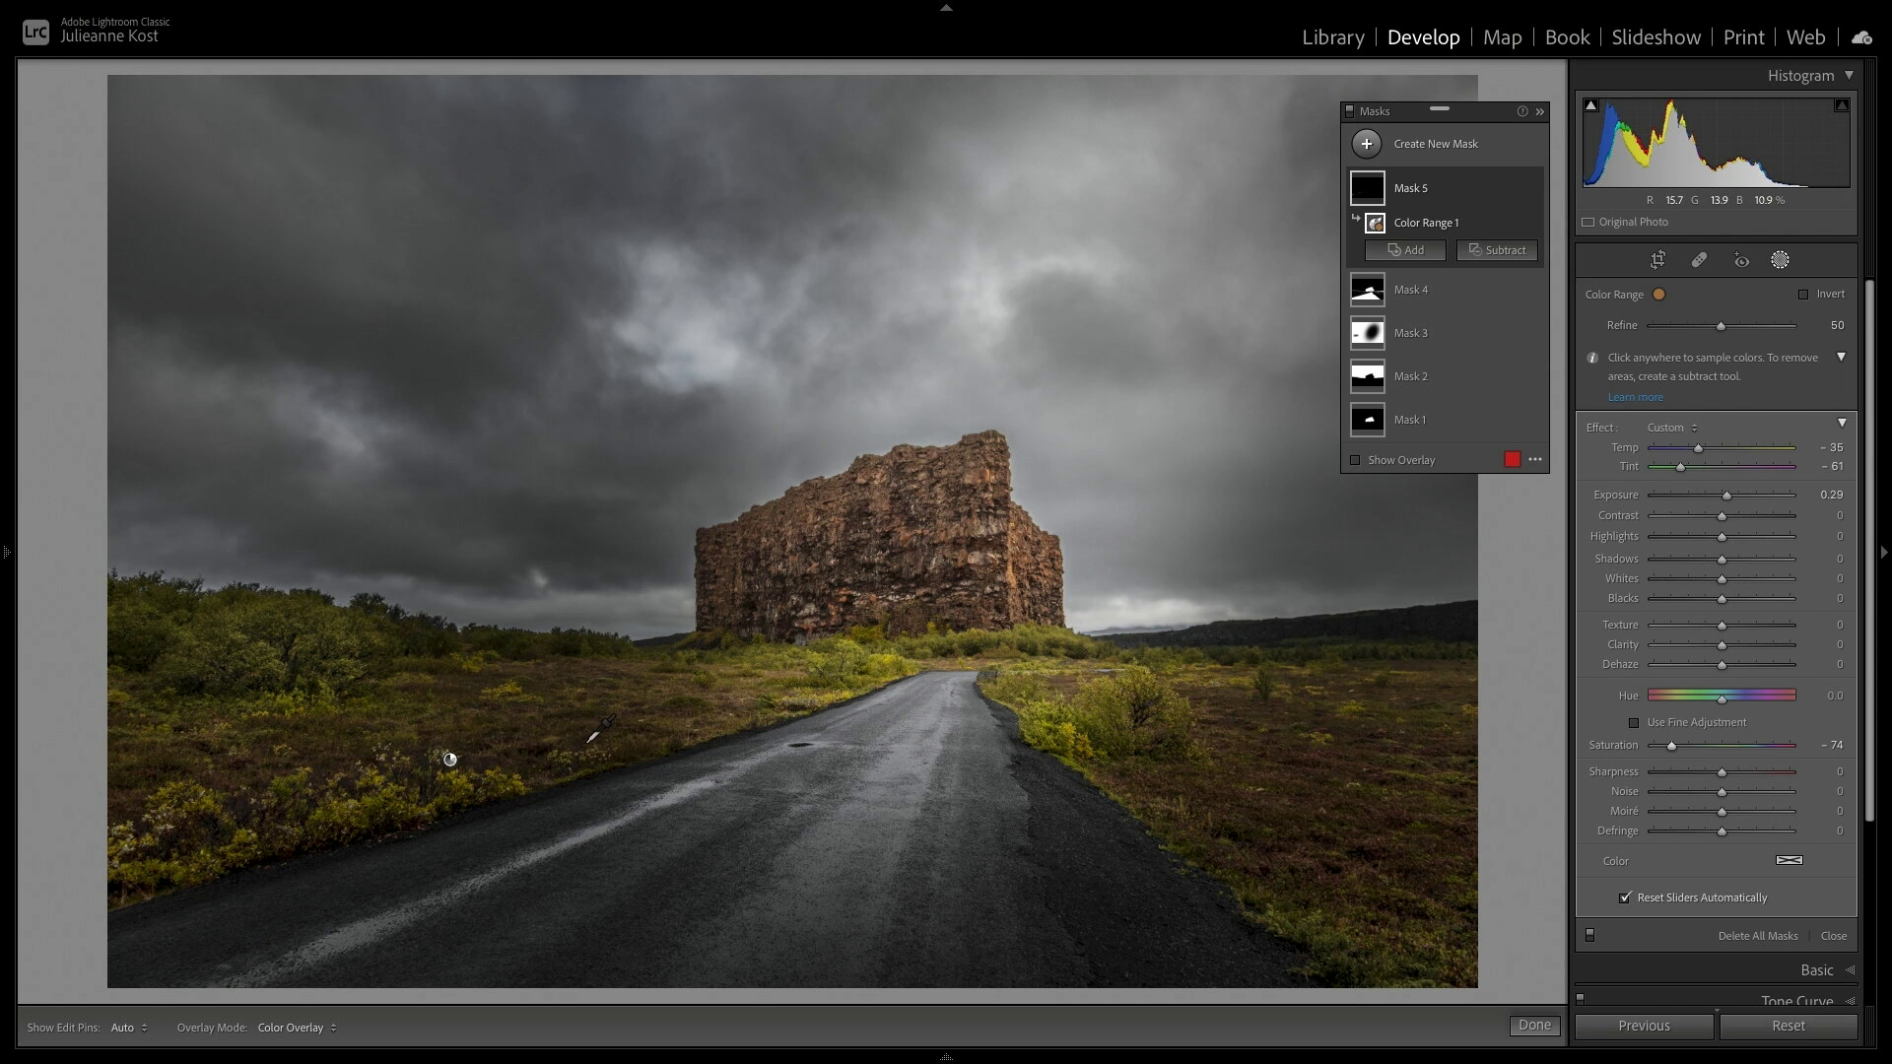
shift+click(522, 782)
click(1350, 112)
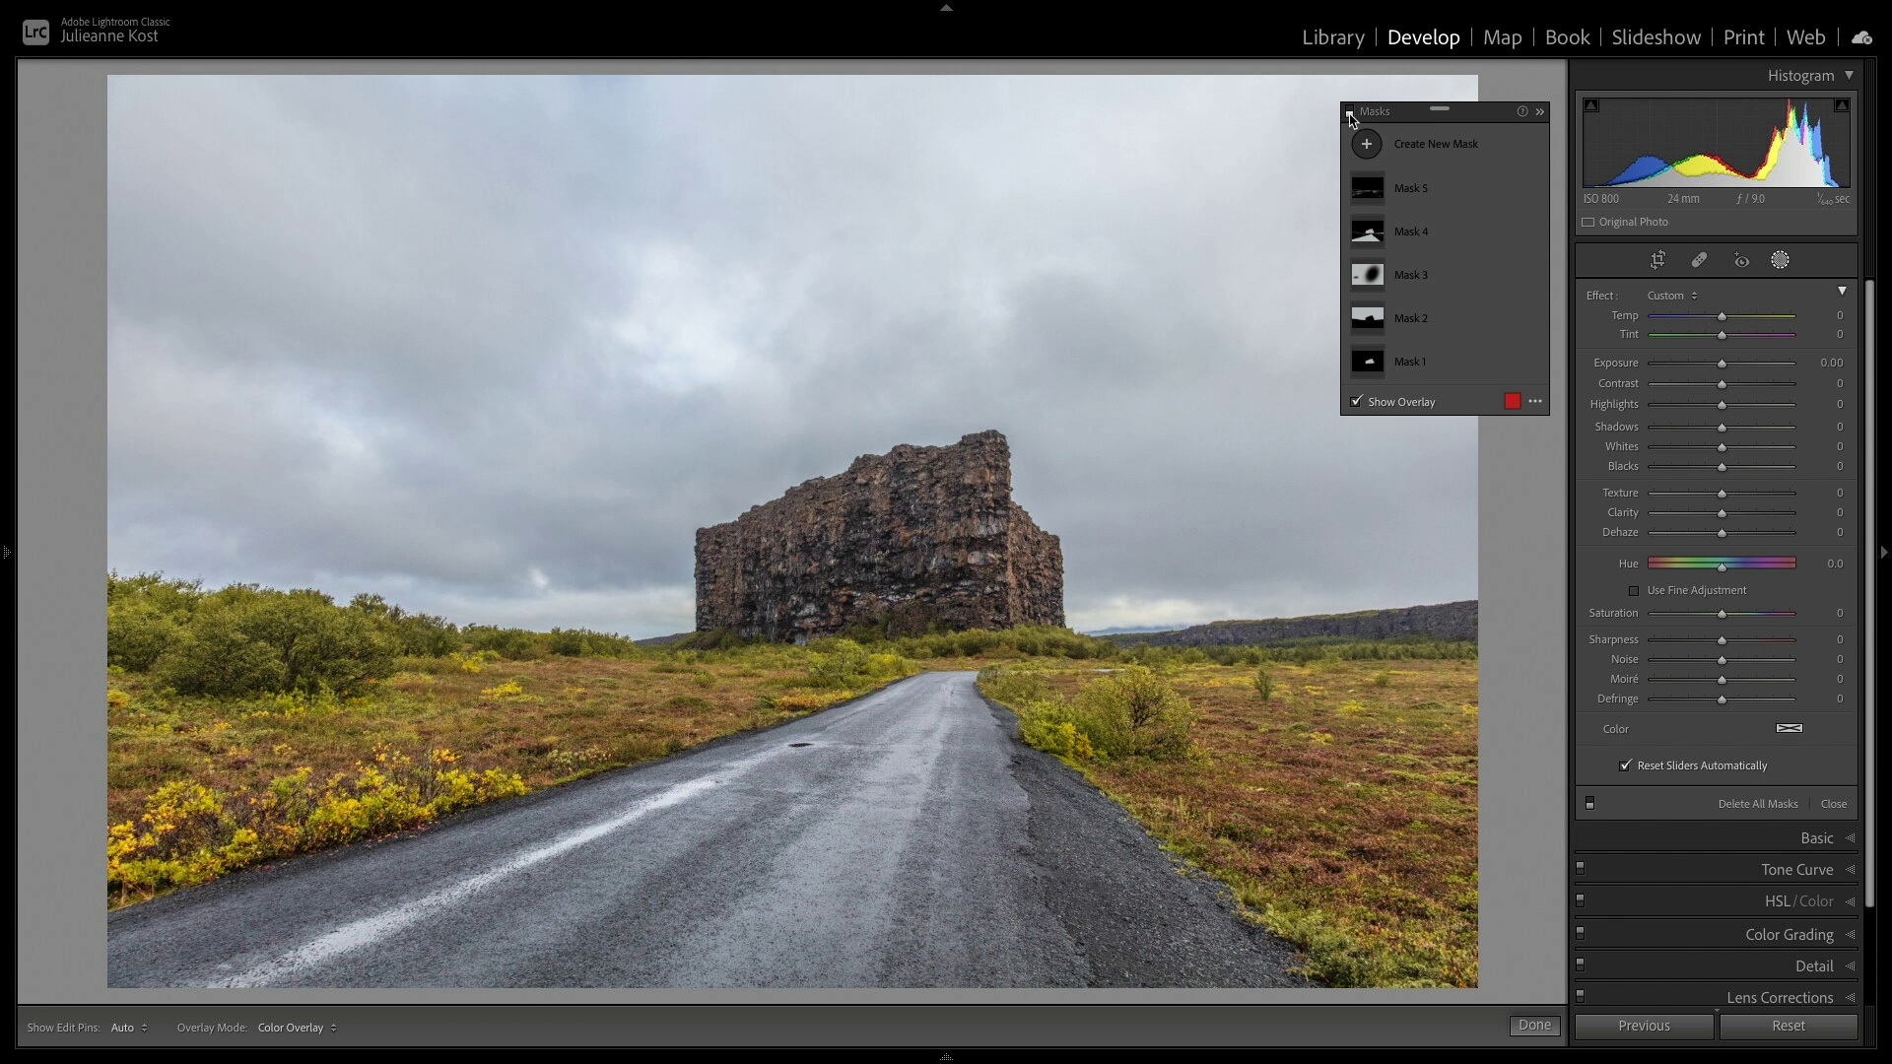
click(1350, 112)
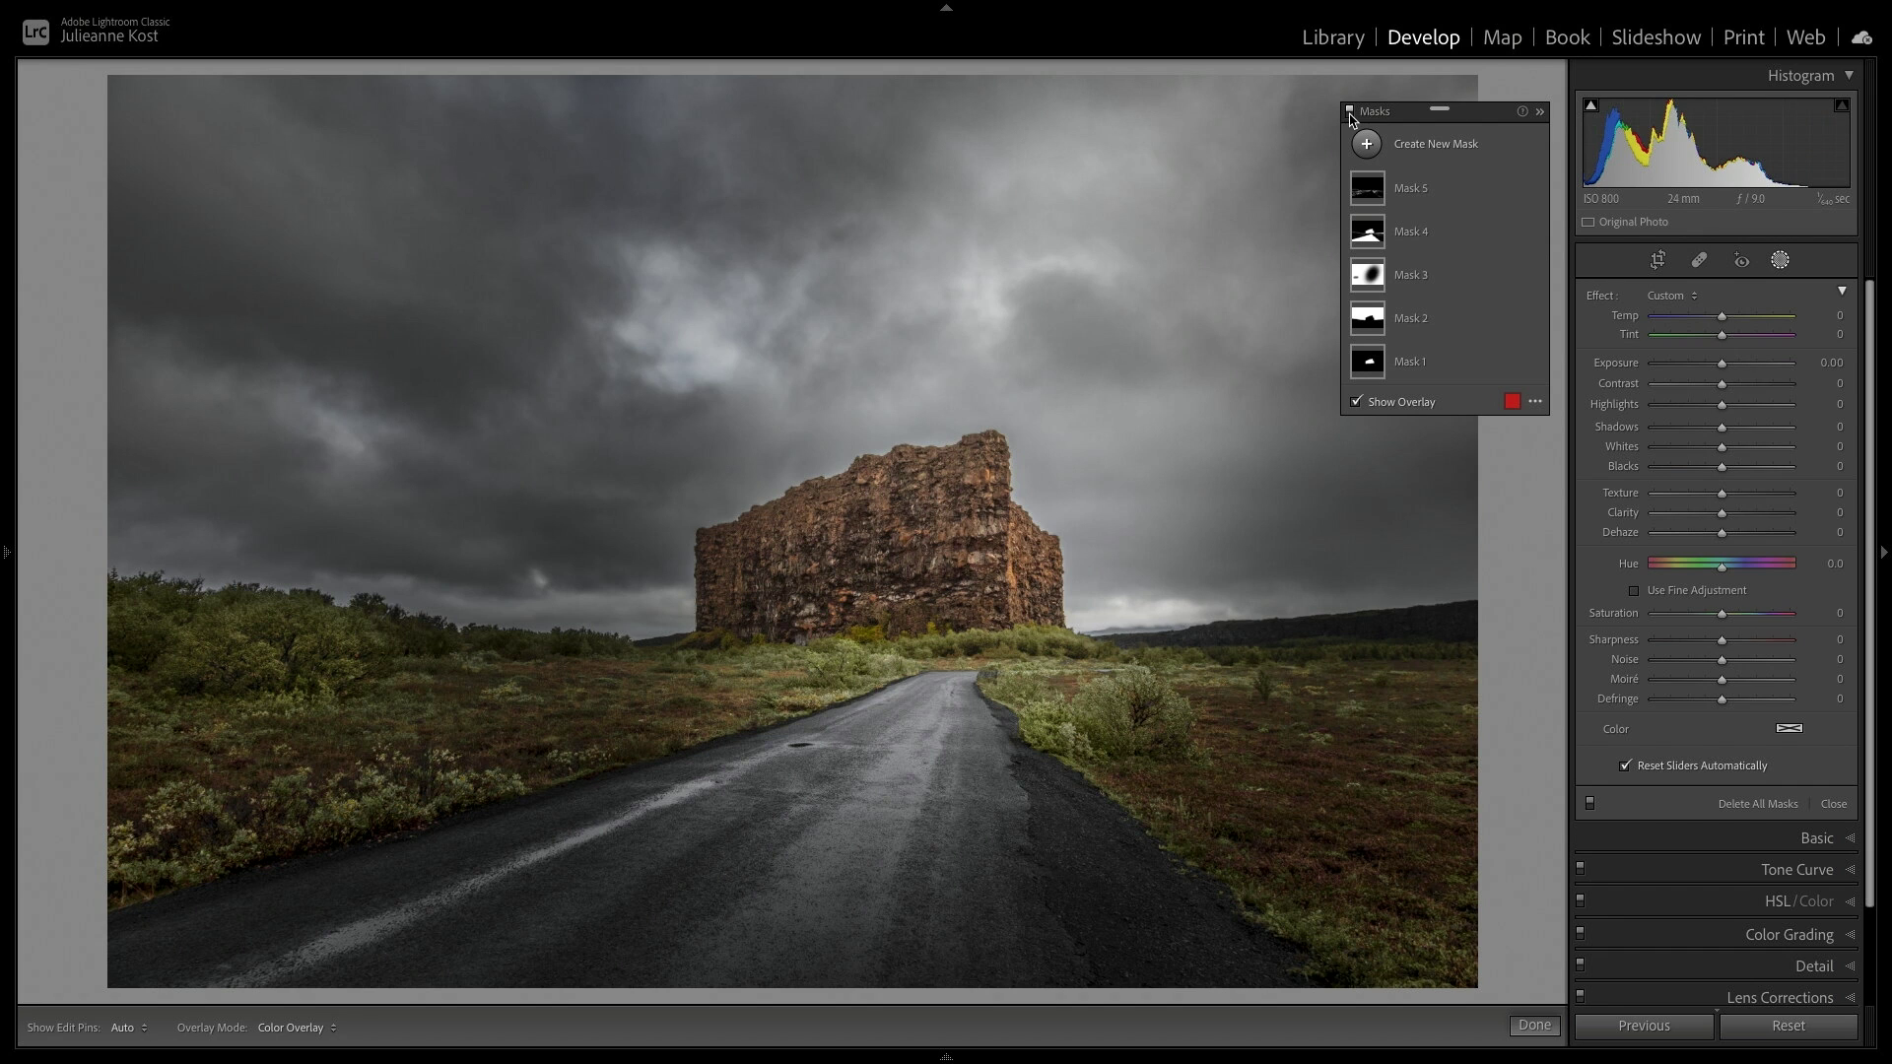